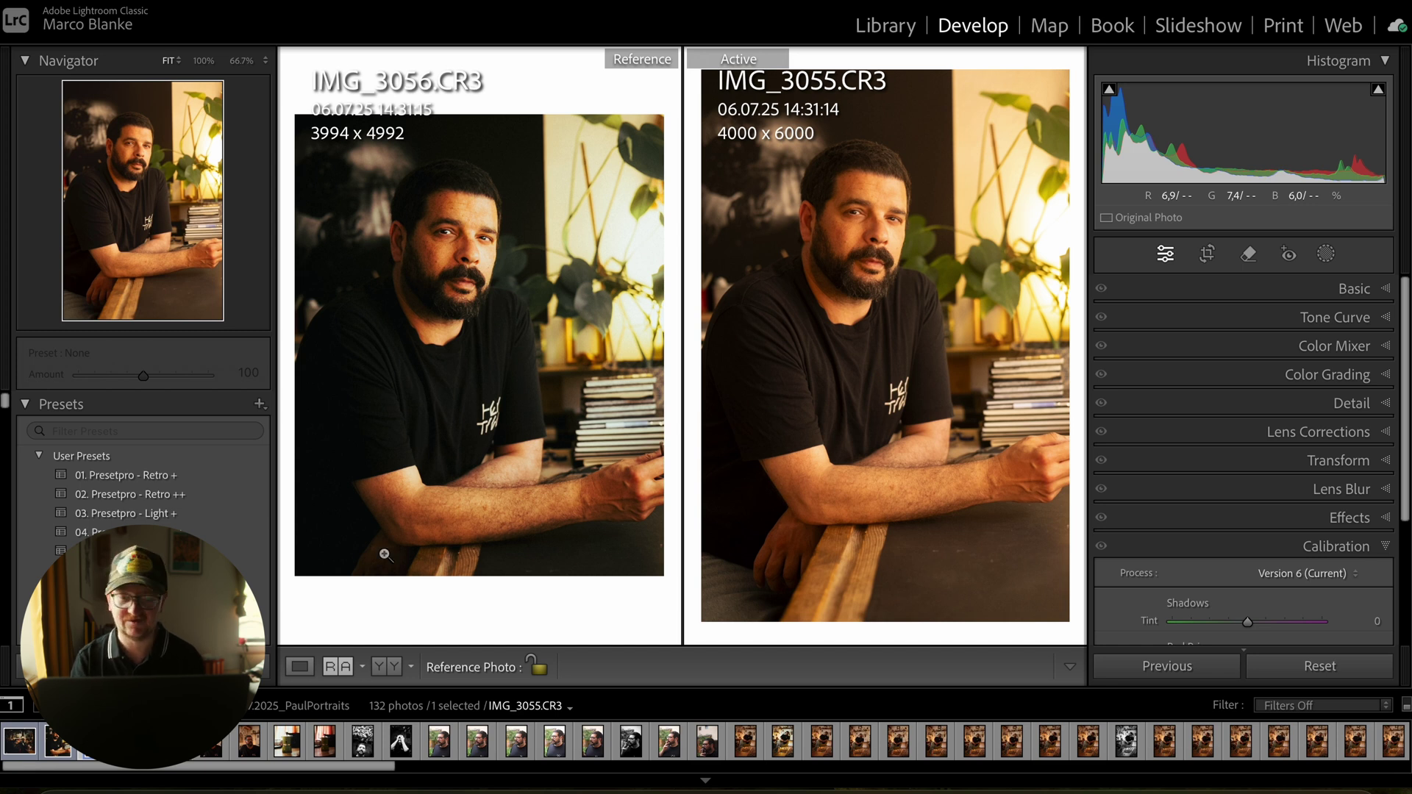
Set the active photo's Temp to 4.147 and Tint to +4, and raise Exposure to +0,15.
left_click(1340, 290)
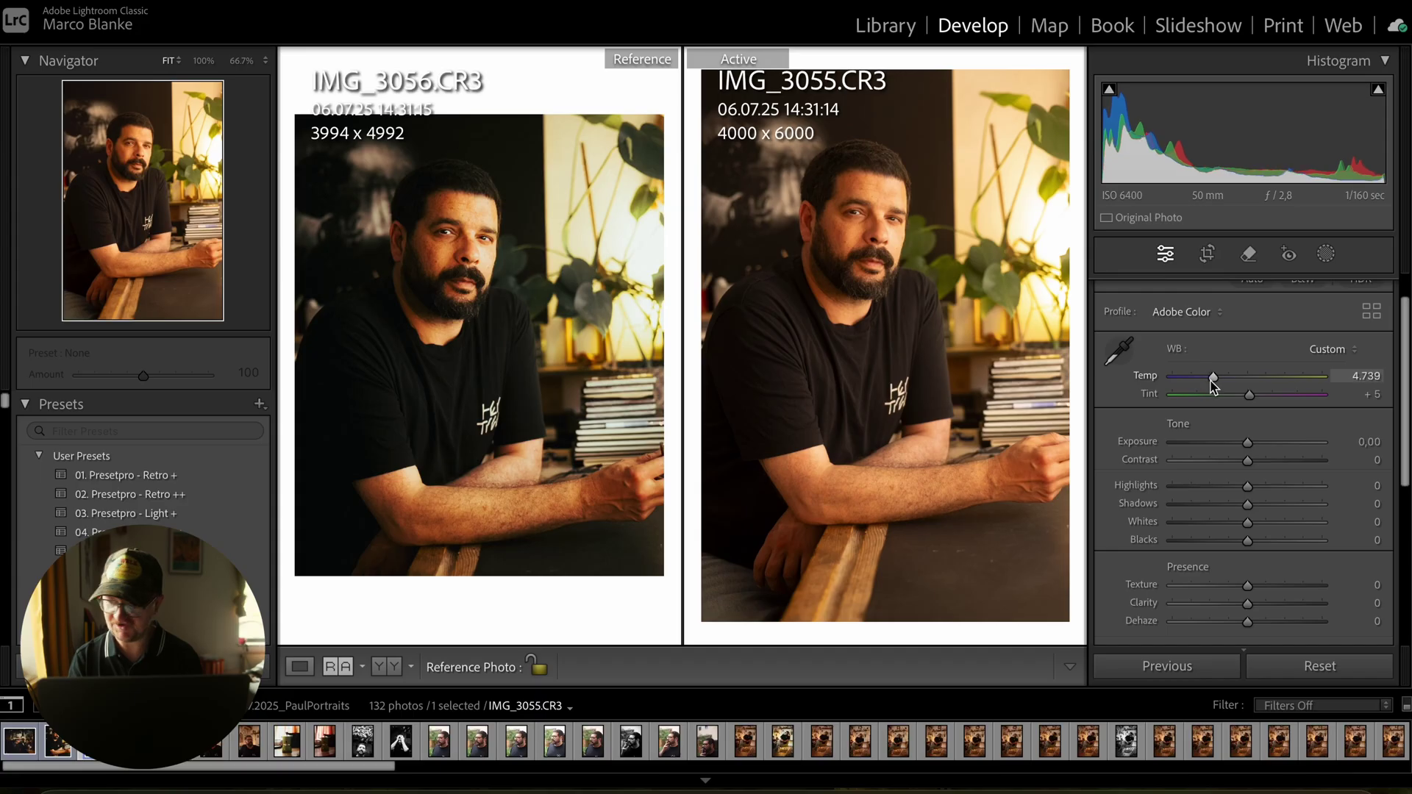
left_click_drag(1214, 382, 1204, 388)
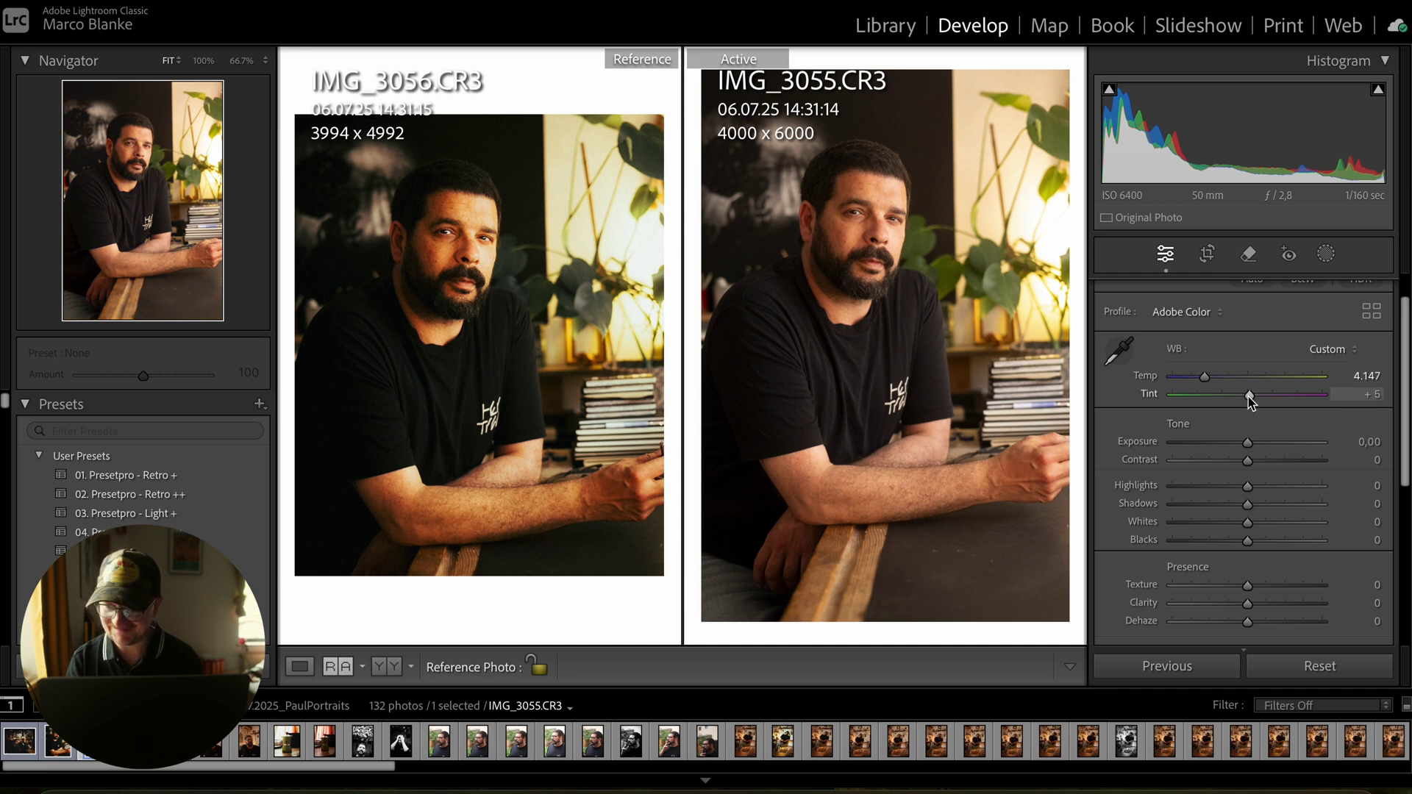
left_click_drag(1249, 395, 1247, 395)
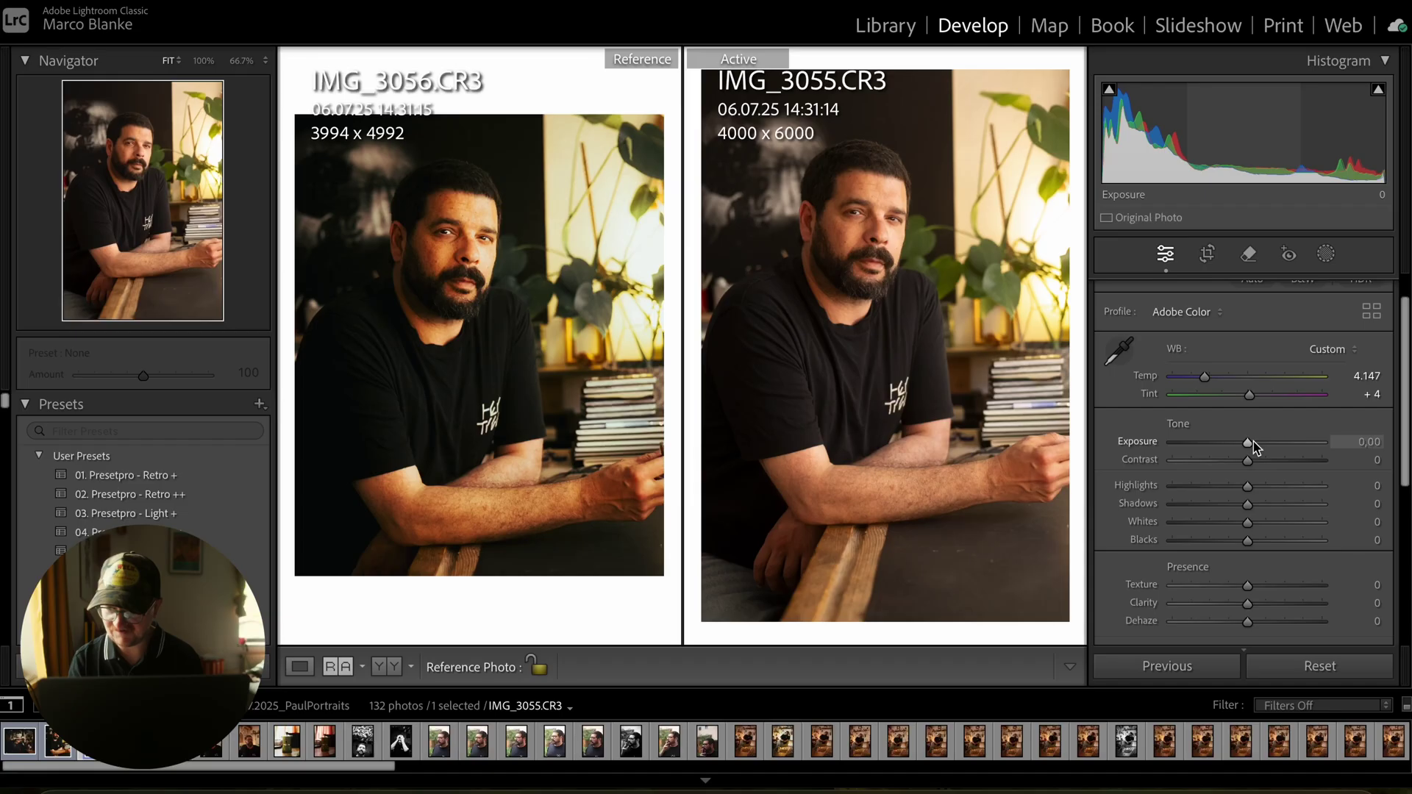
left_click_drag(1253, 442, 1253, 441)
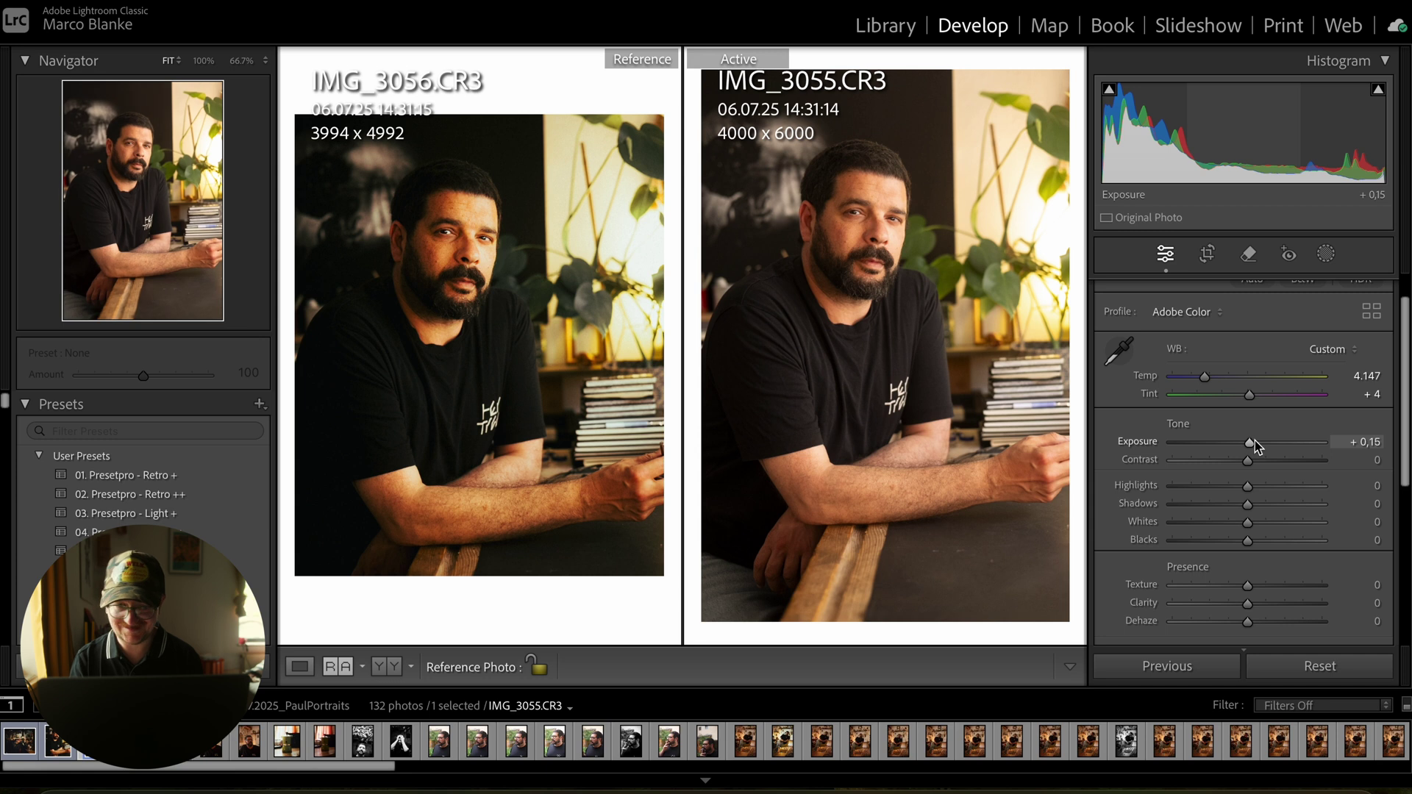
Adjust the tonal range with Highlights at −2, Shadows at −23, Whites at +18 and Blacks at −29.
scroll(1236, 502, "down", 3)
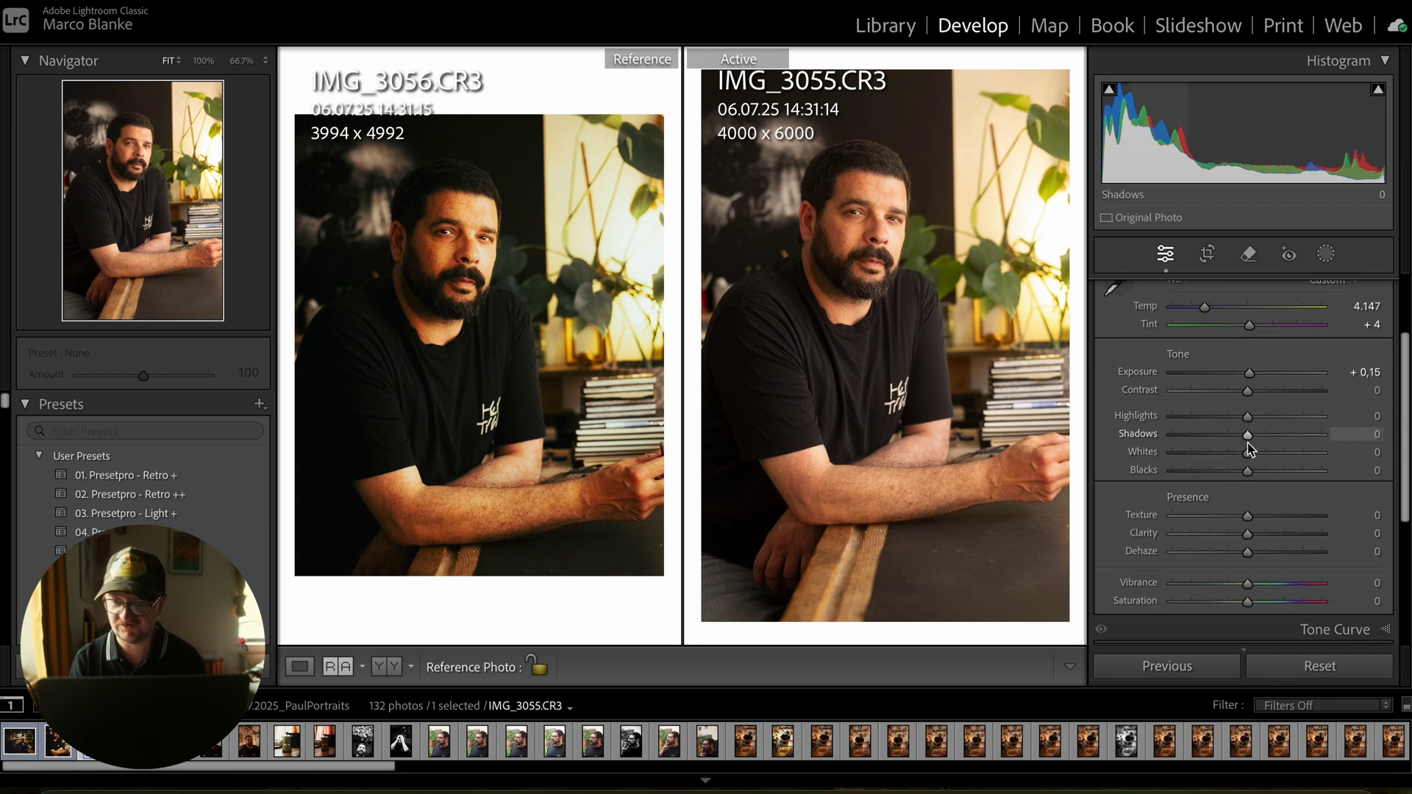
scroll(1248, 443, "down", 2)
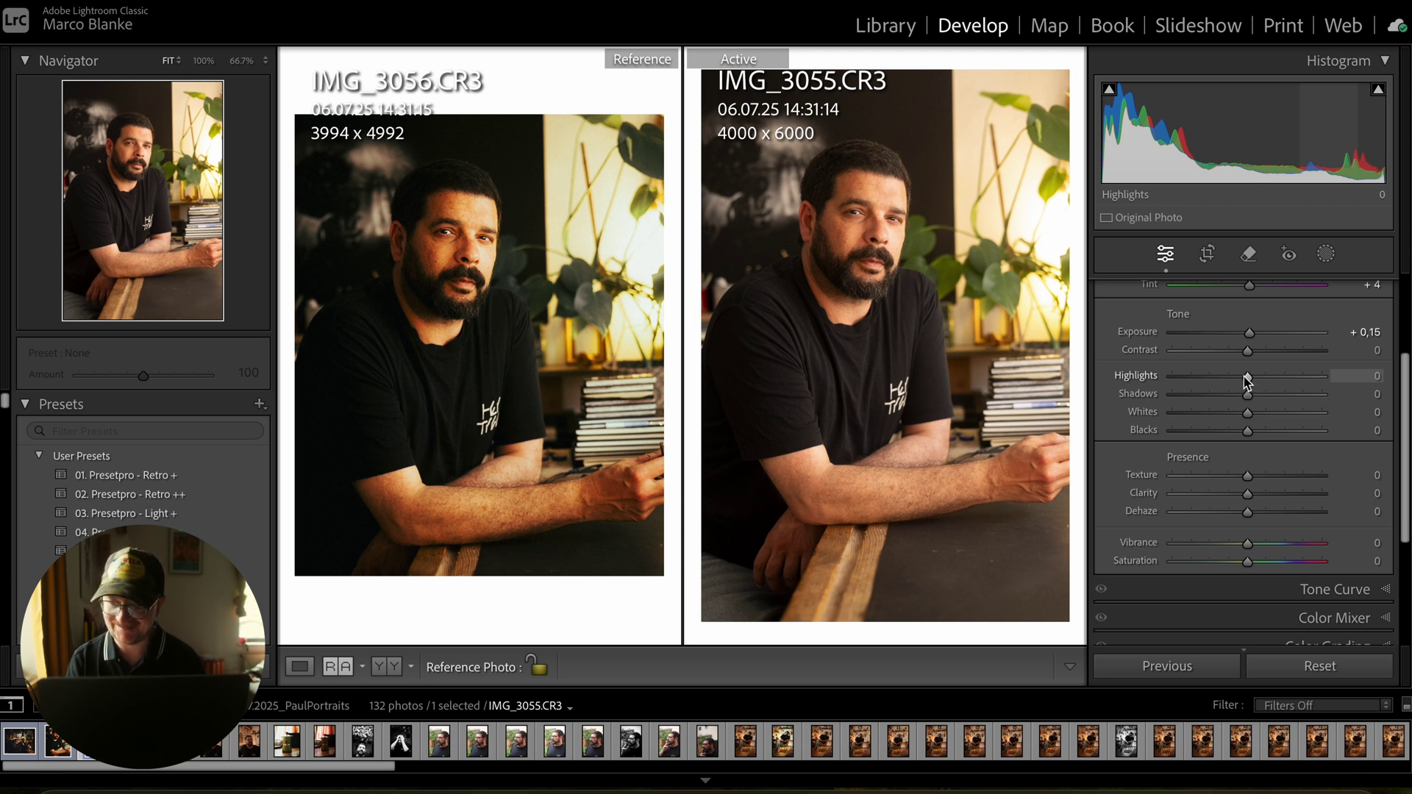
left_click_drag(1244, 376, 1244, 381)
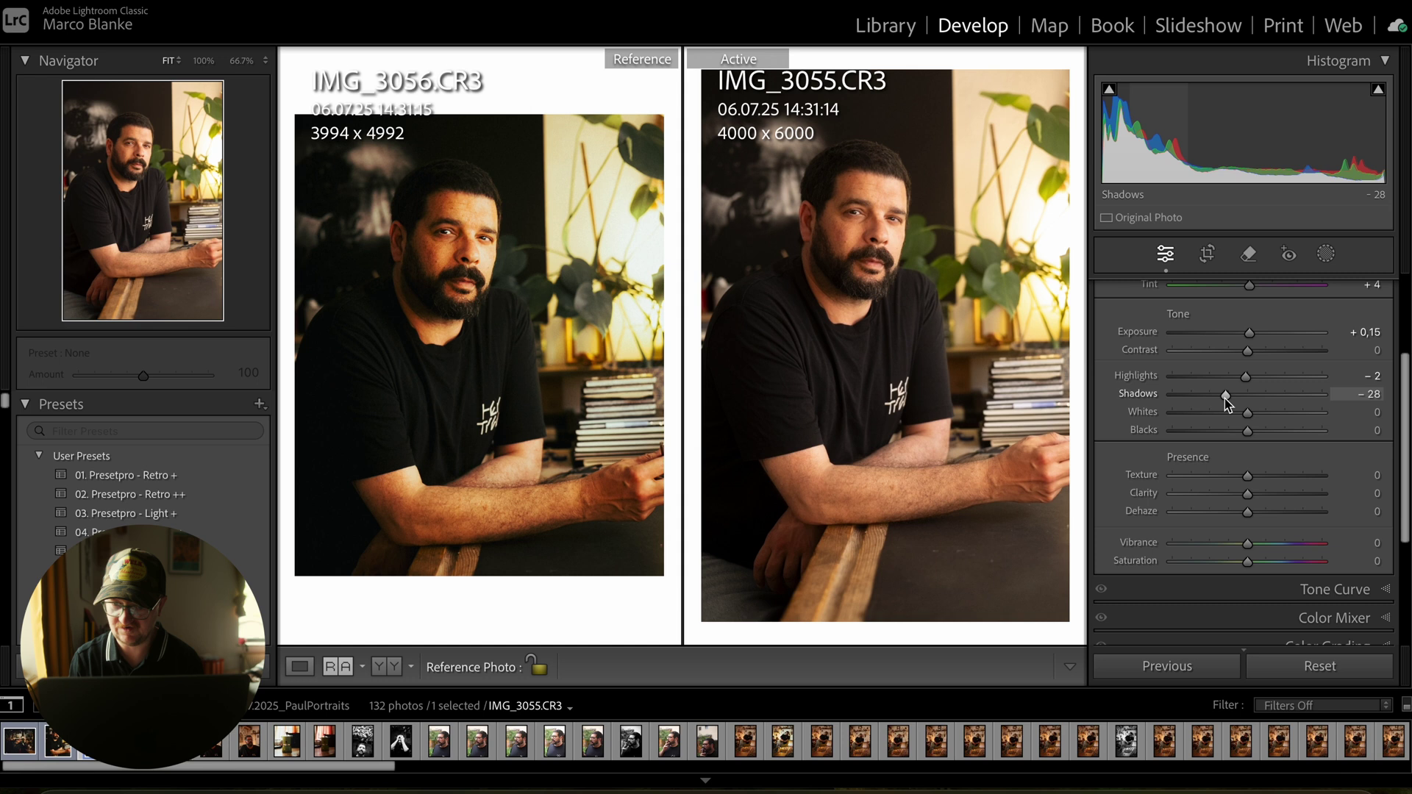
mouse_move(1224, 399)
left_mouse_down()
mouse_move(1254, 397)
mouse_move(1216, 399)
mouse_move(1231, 398)
left_mouse_up()
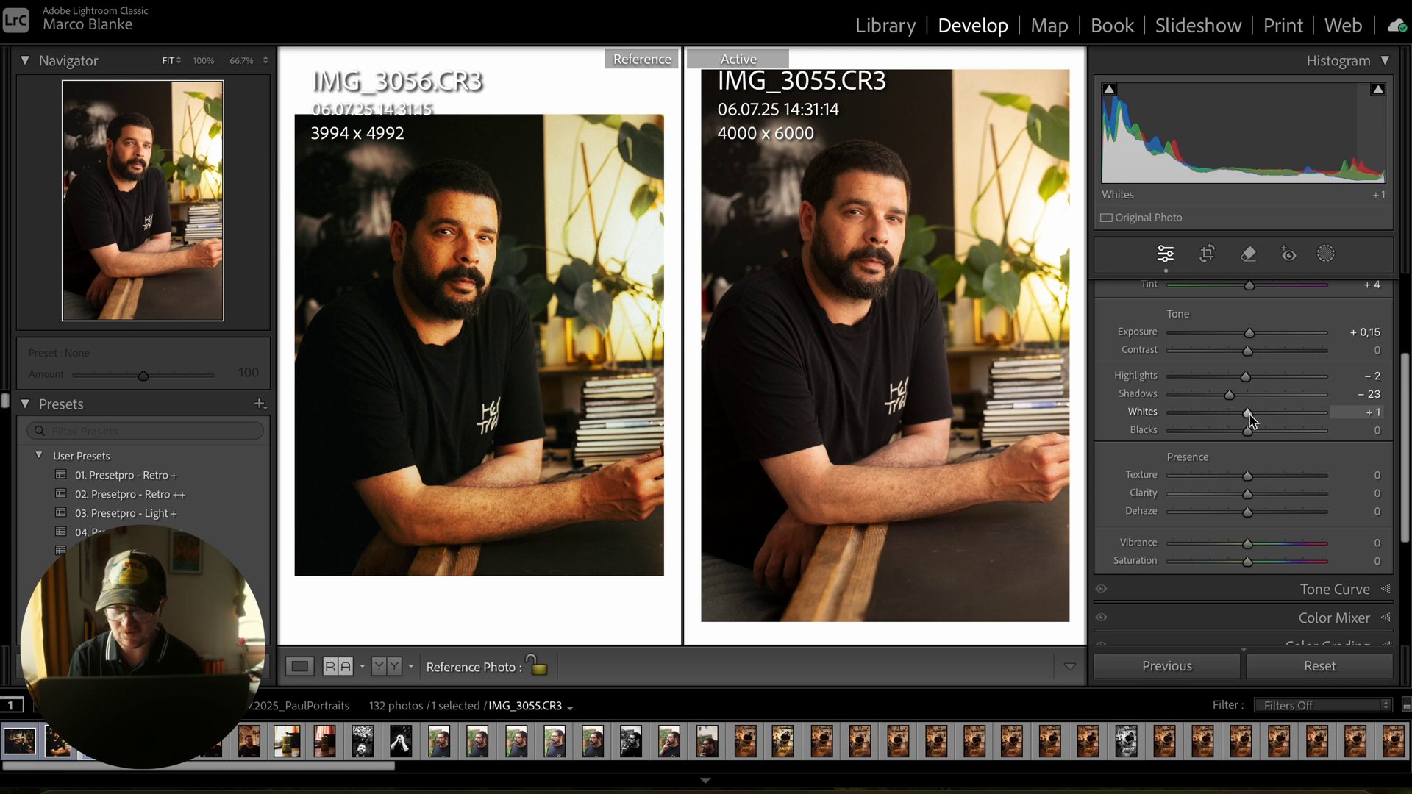
left_click_drag(1248, 416, 1226, 434)
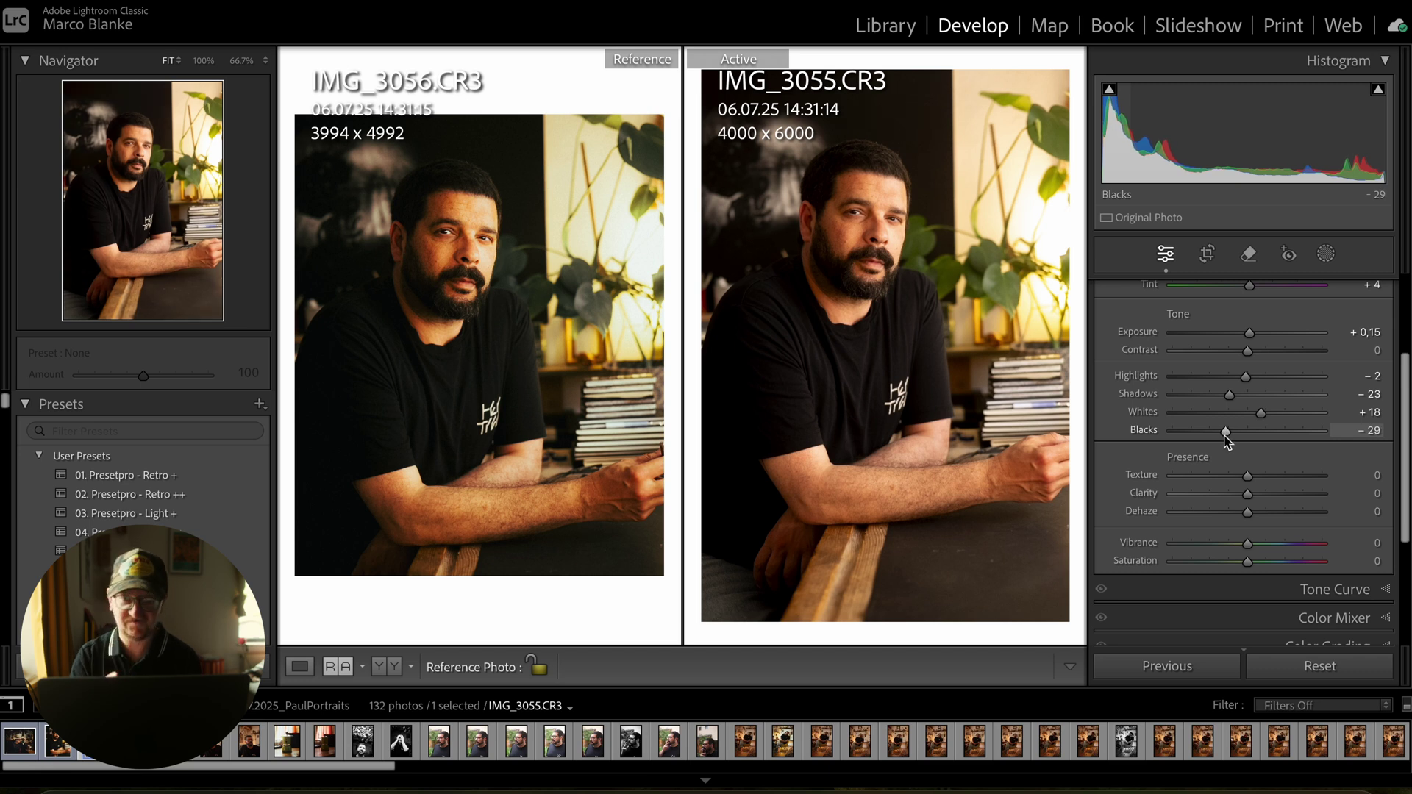
Set Texture to +5 and Clarity to −15, checking the man's face up close.
left_click(960, 361)
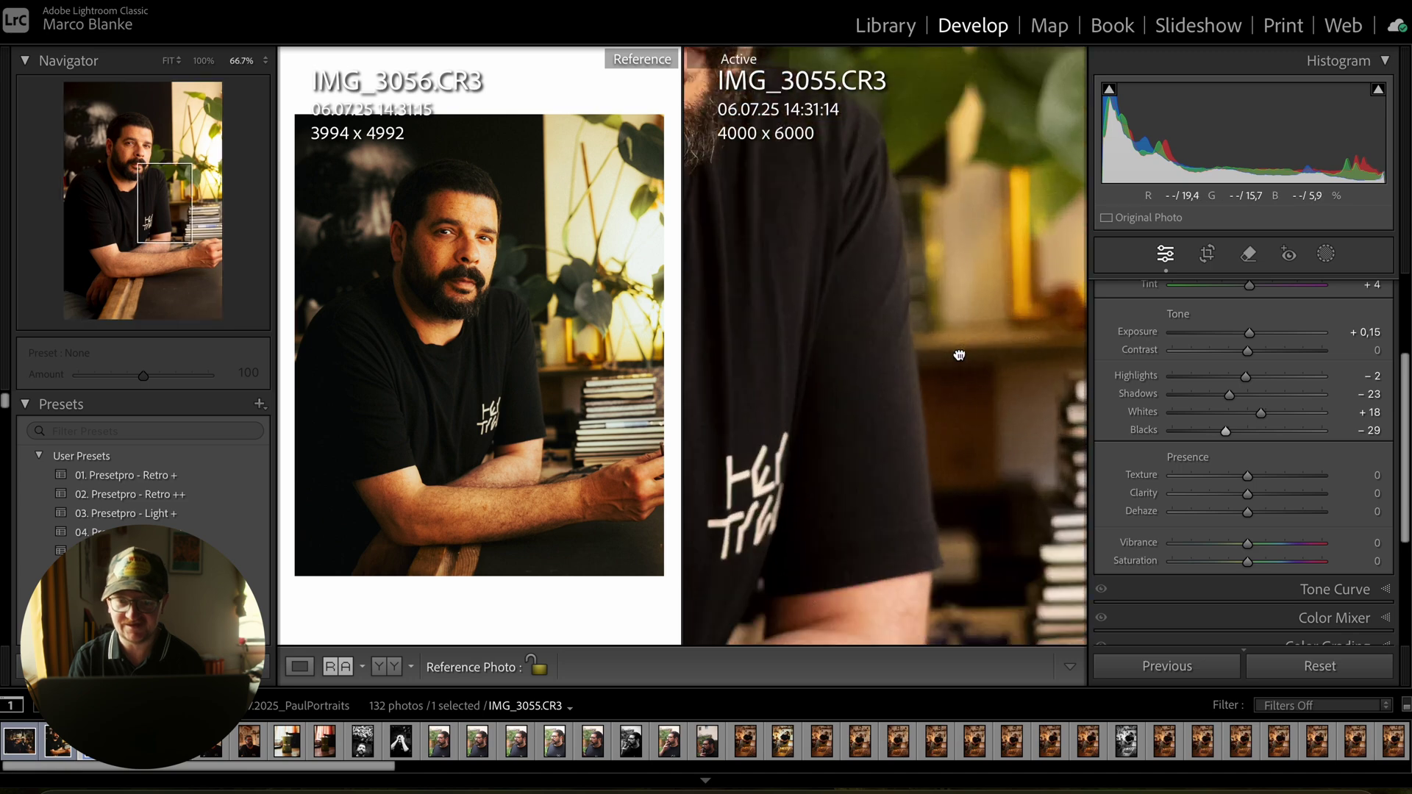
left_click(846, 317)
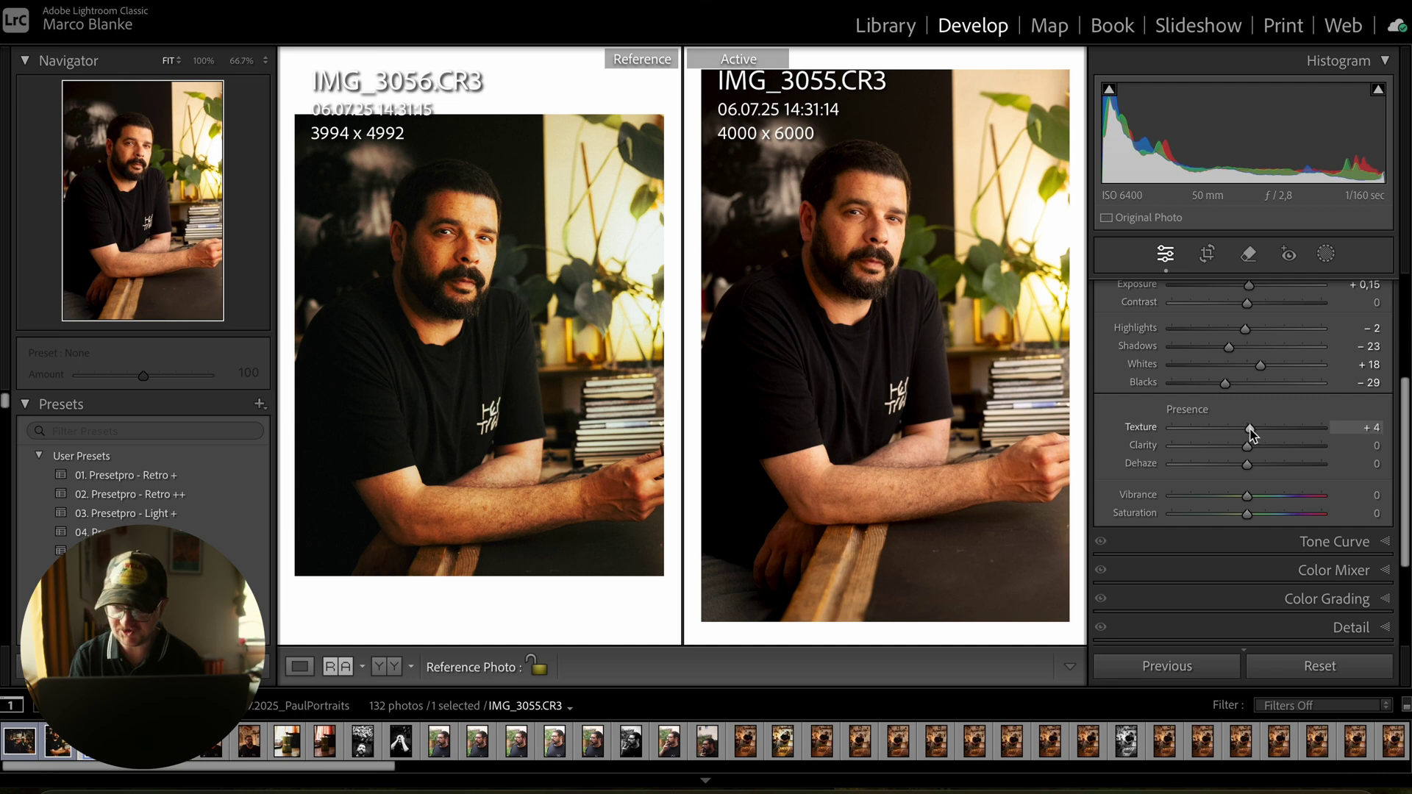
left_click(831, 229)
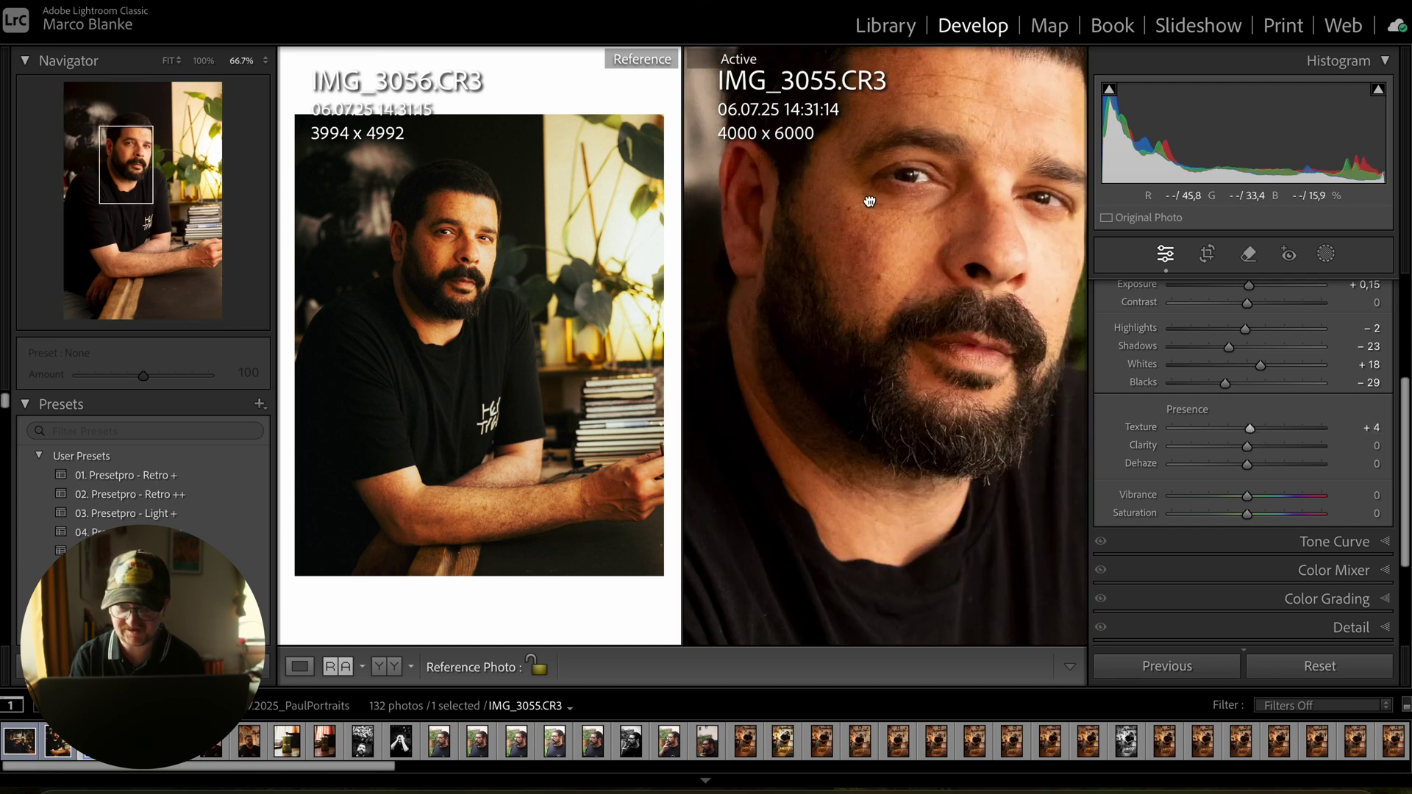
left_click(826, 290)
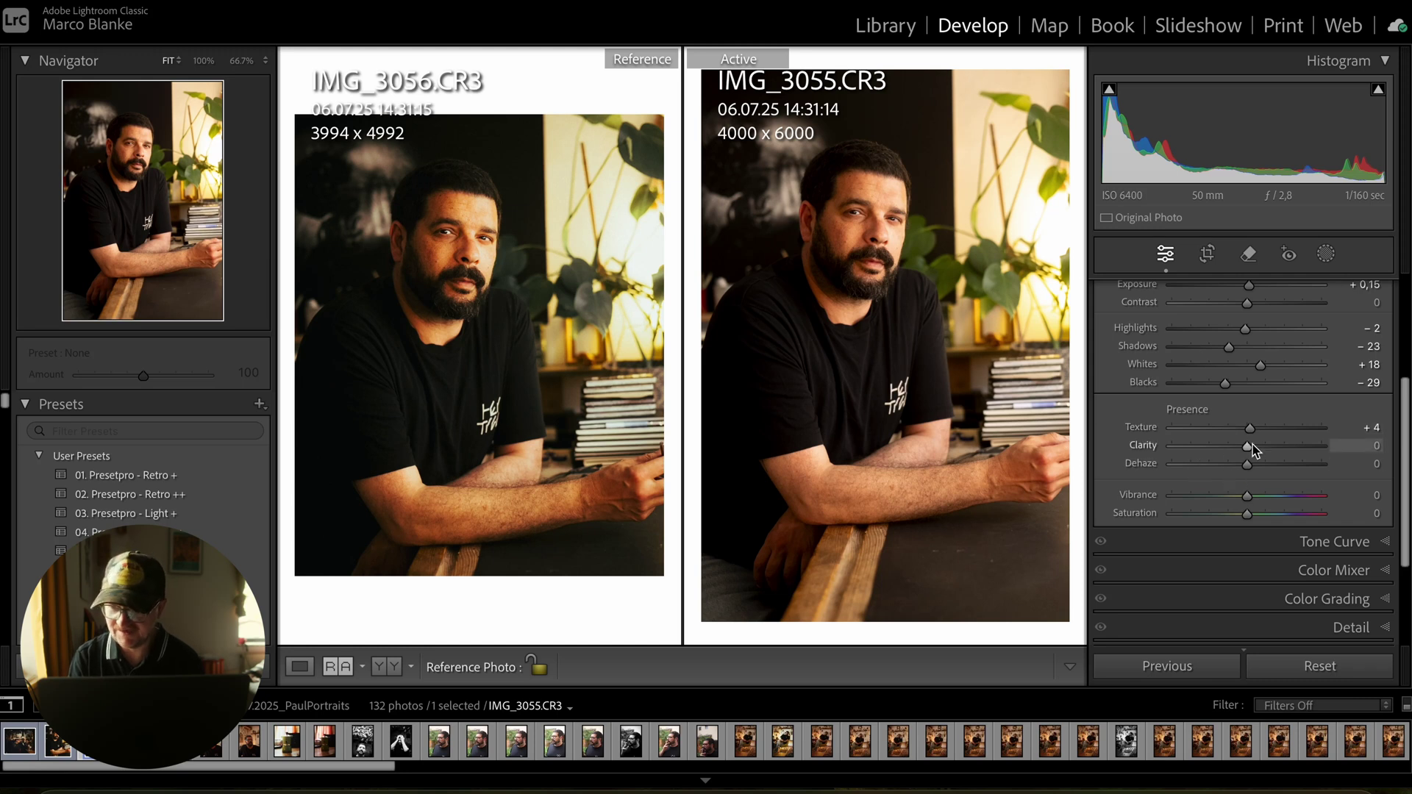
left_click_drag(1252, 431, 1234, 447)
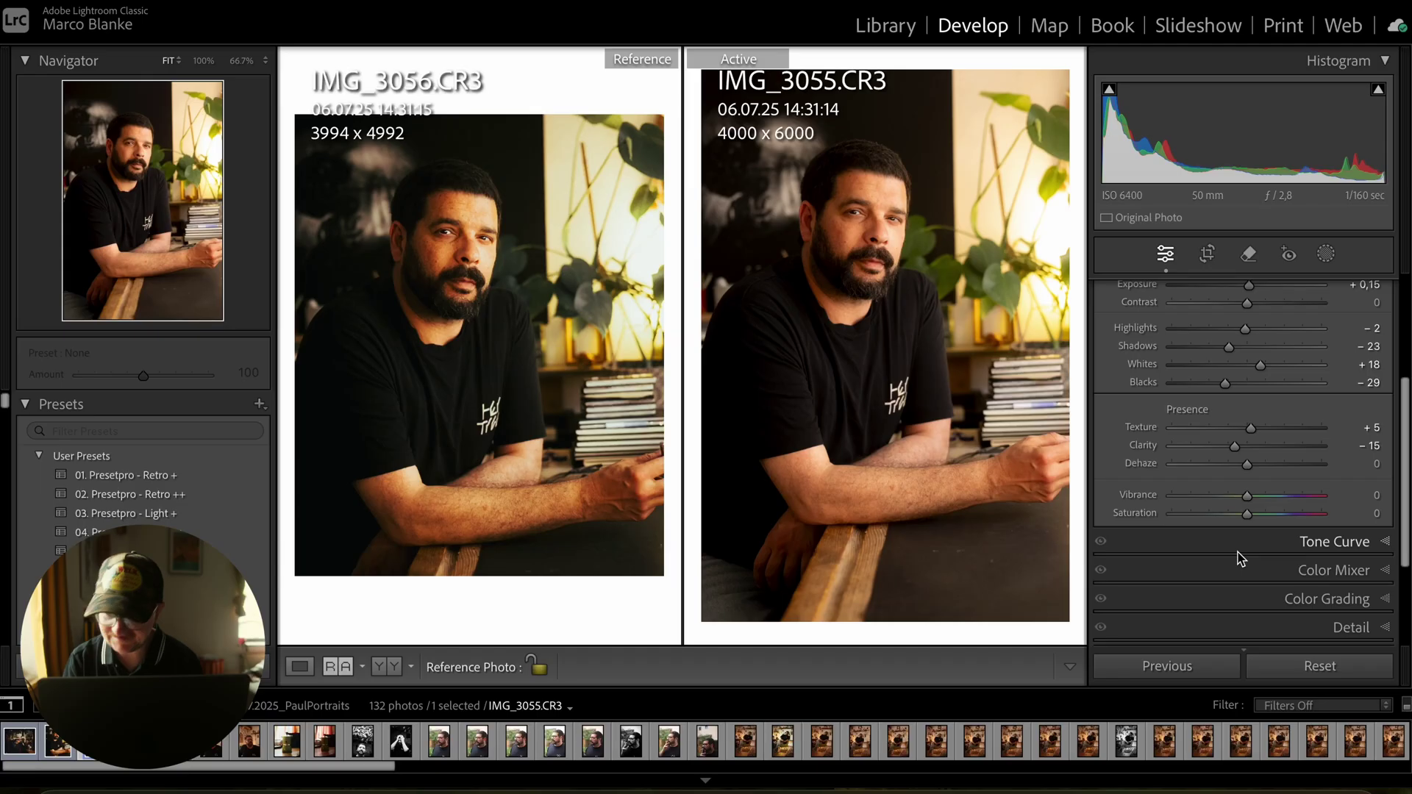
Reduce Saturation to −10 and raise Vibrance to +5.
scroll(1238, 556, "down", 2)
left_click_drag(1248, 474, 1239, 475)
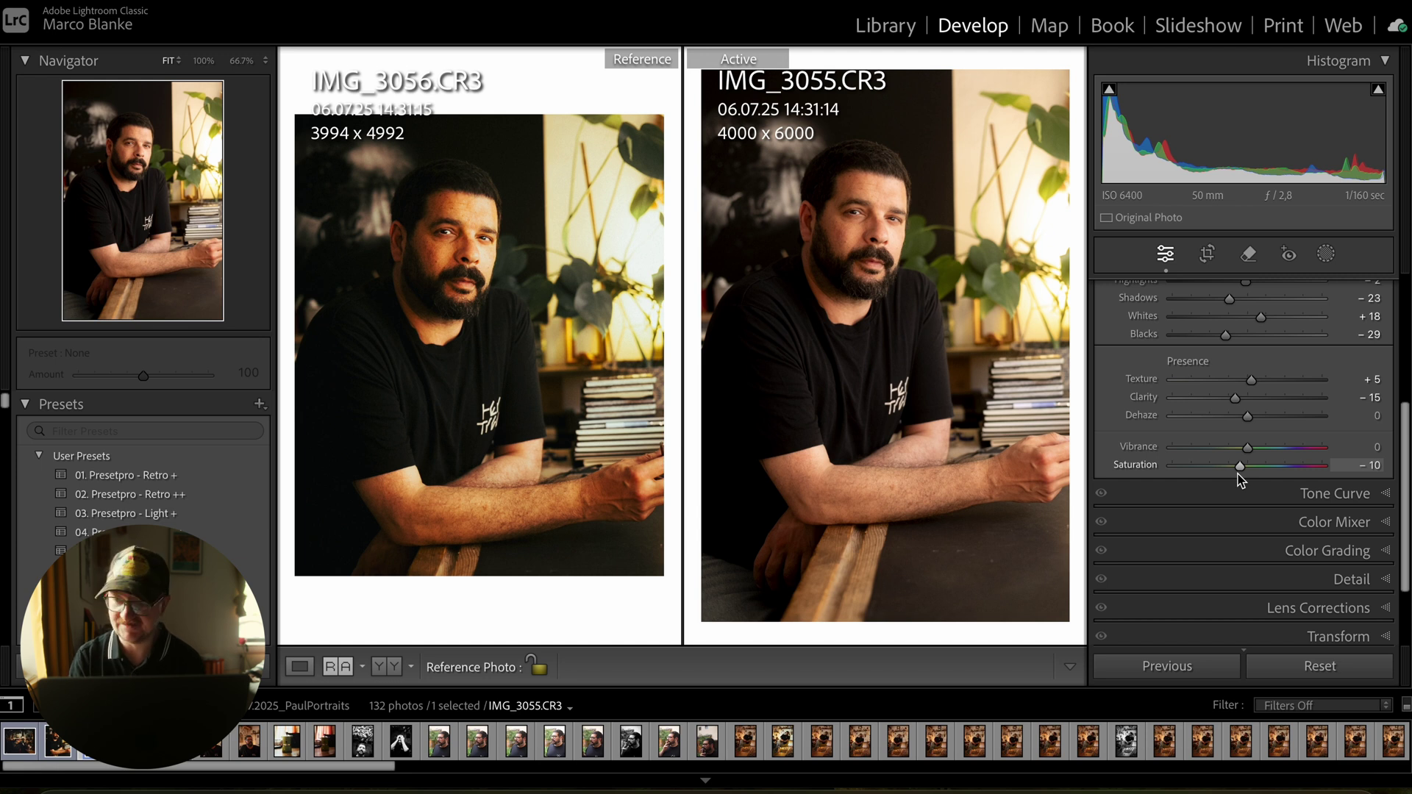
left_click_drag(1248, 448, 1251, 448)
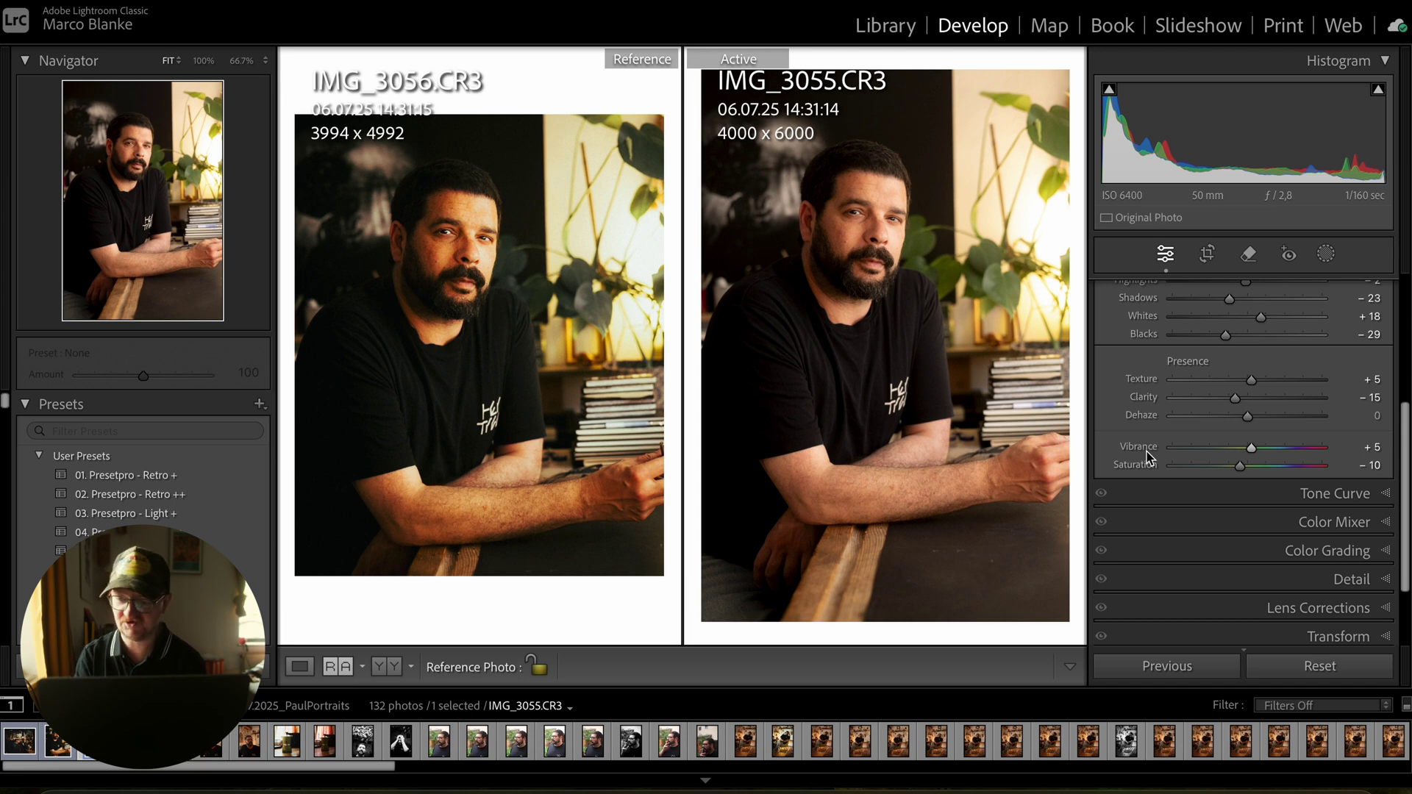
Shape the main point curve into an S through 72/63, 129/129 and 192/201, with the black point lifted to 13 and the white point lowered.
left_click(1225, 499)
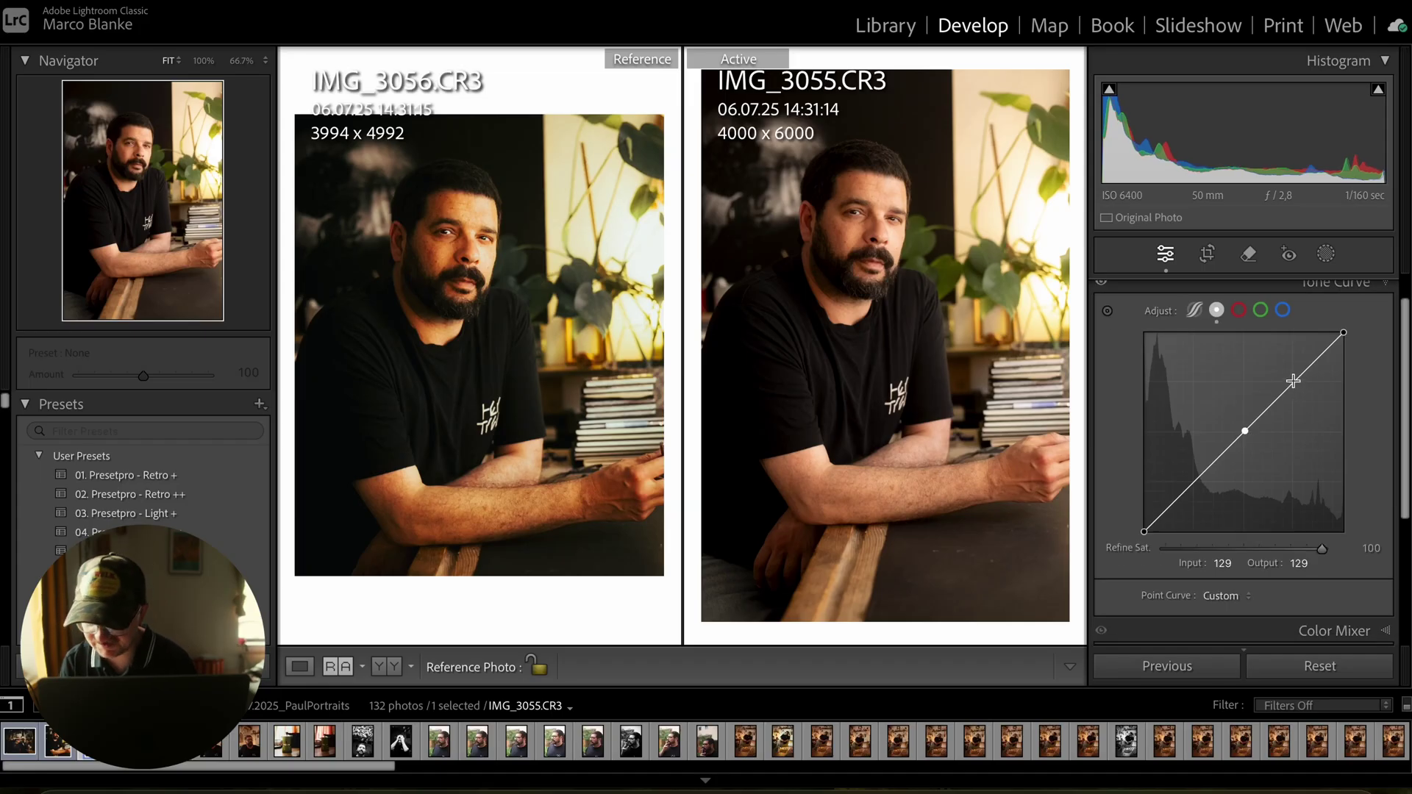
left_click(1293, 382)
left_click(1200, 475)
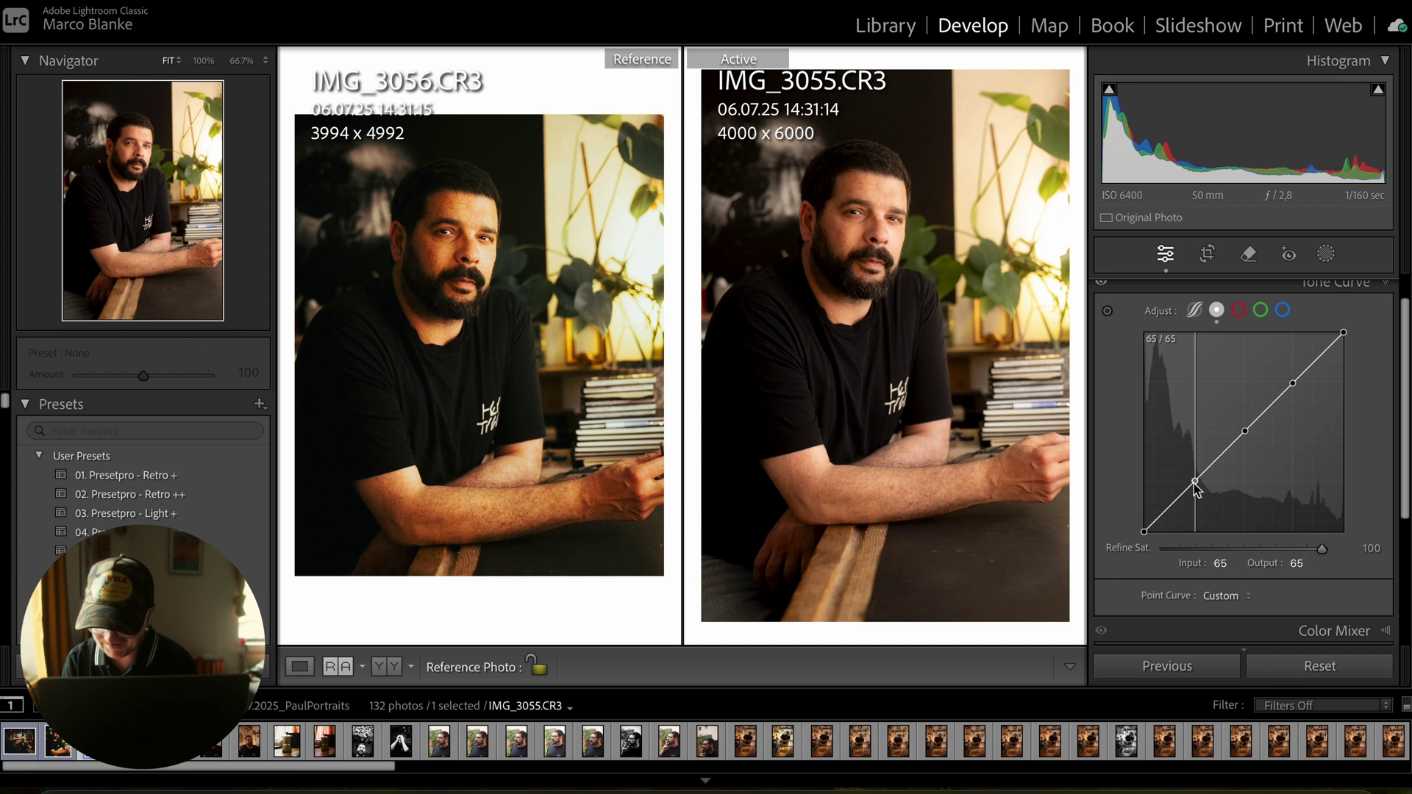
left_click_drag(1200, 474, 1200, 483)
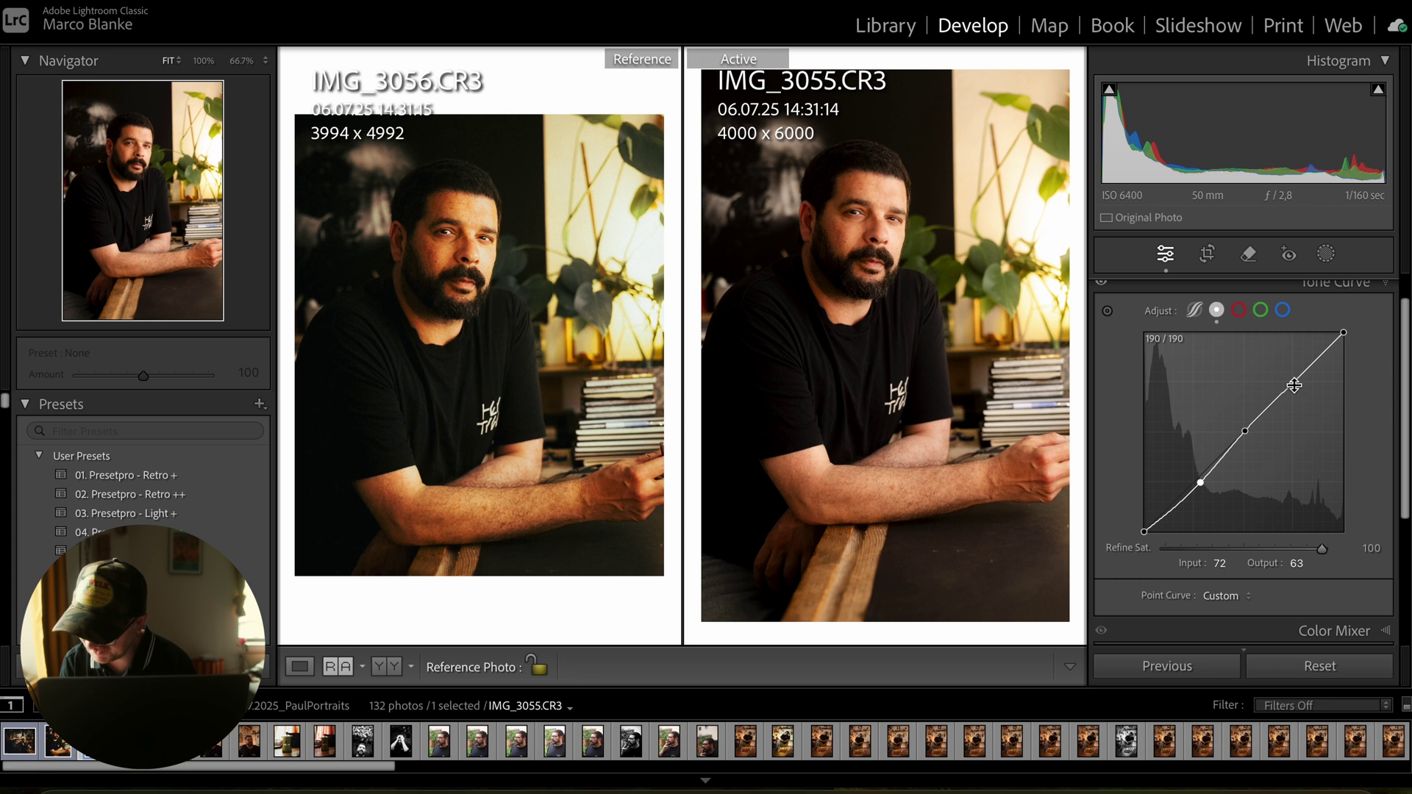
left_click_drag(1295, 385, 1296, 377)
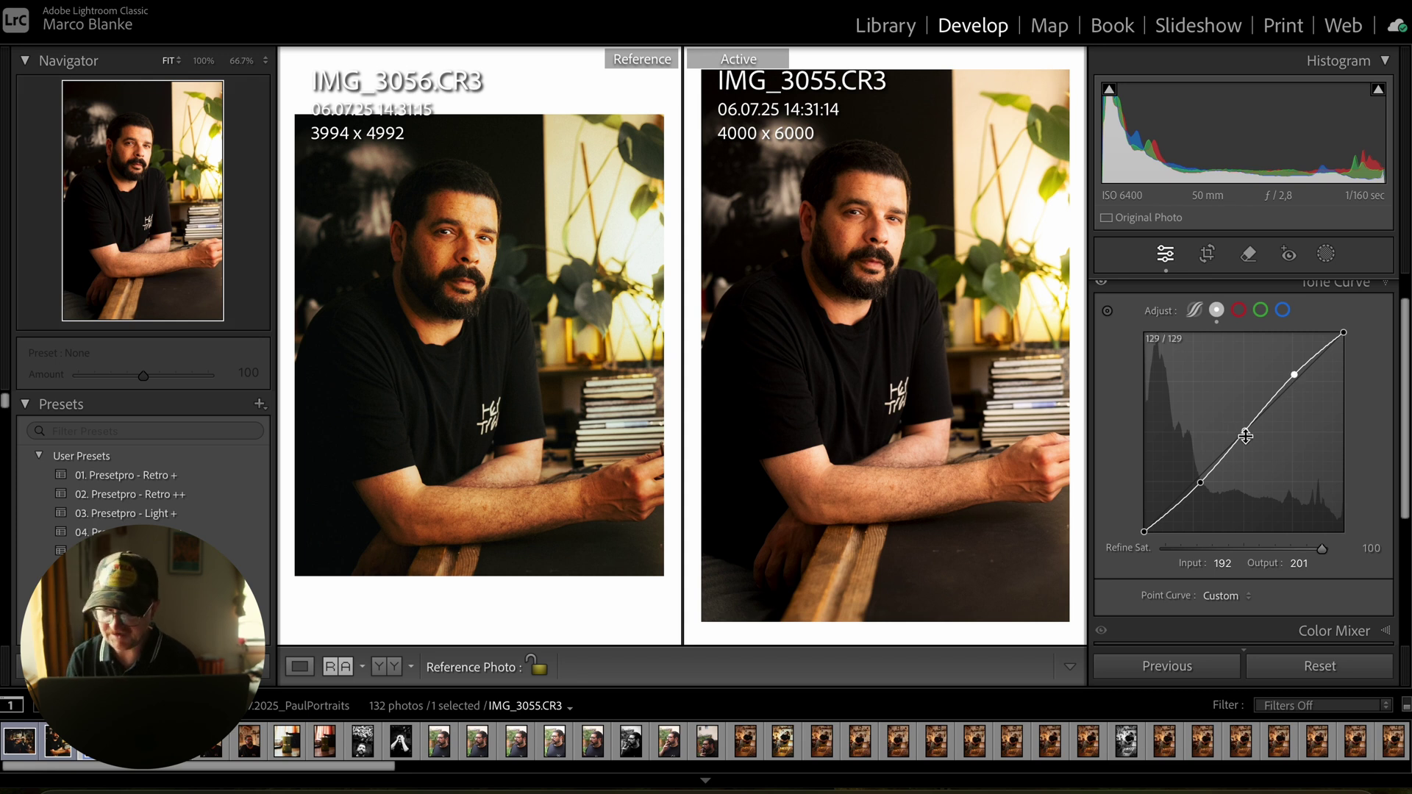
mouse_move(1144, 531)
left_mouse_down()
mouse_move(1130, 523)
mouse_move(1143, 522)
left_mouse_up()
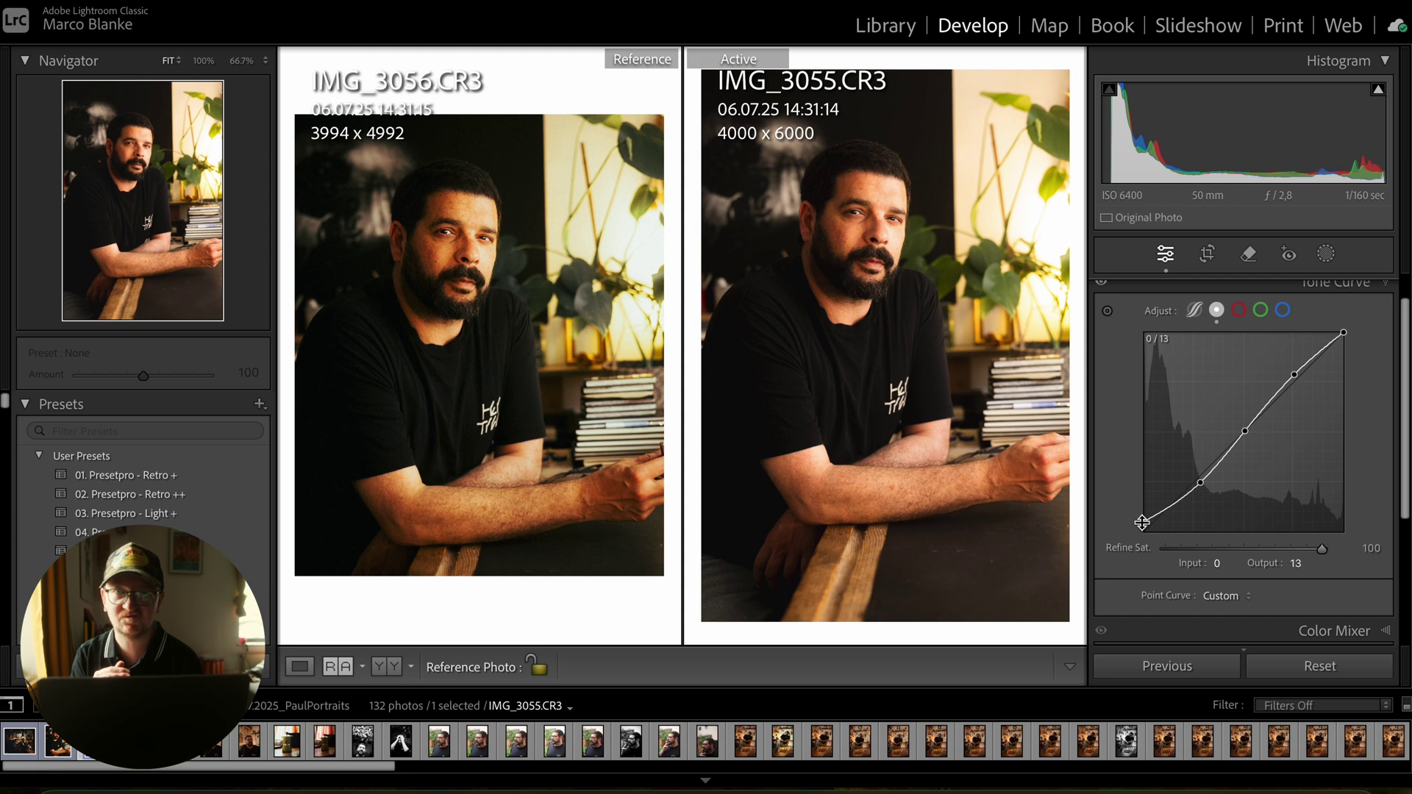
left_click_drag(1344, 333, 1350, 353)
Bend the red channel curve with a shadow point at 67/62, a midpoint at 127/131 and a highlight point at 192/187.
left_click(1240, 311)
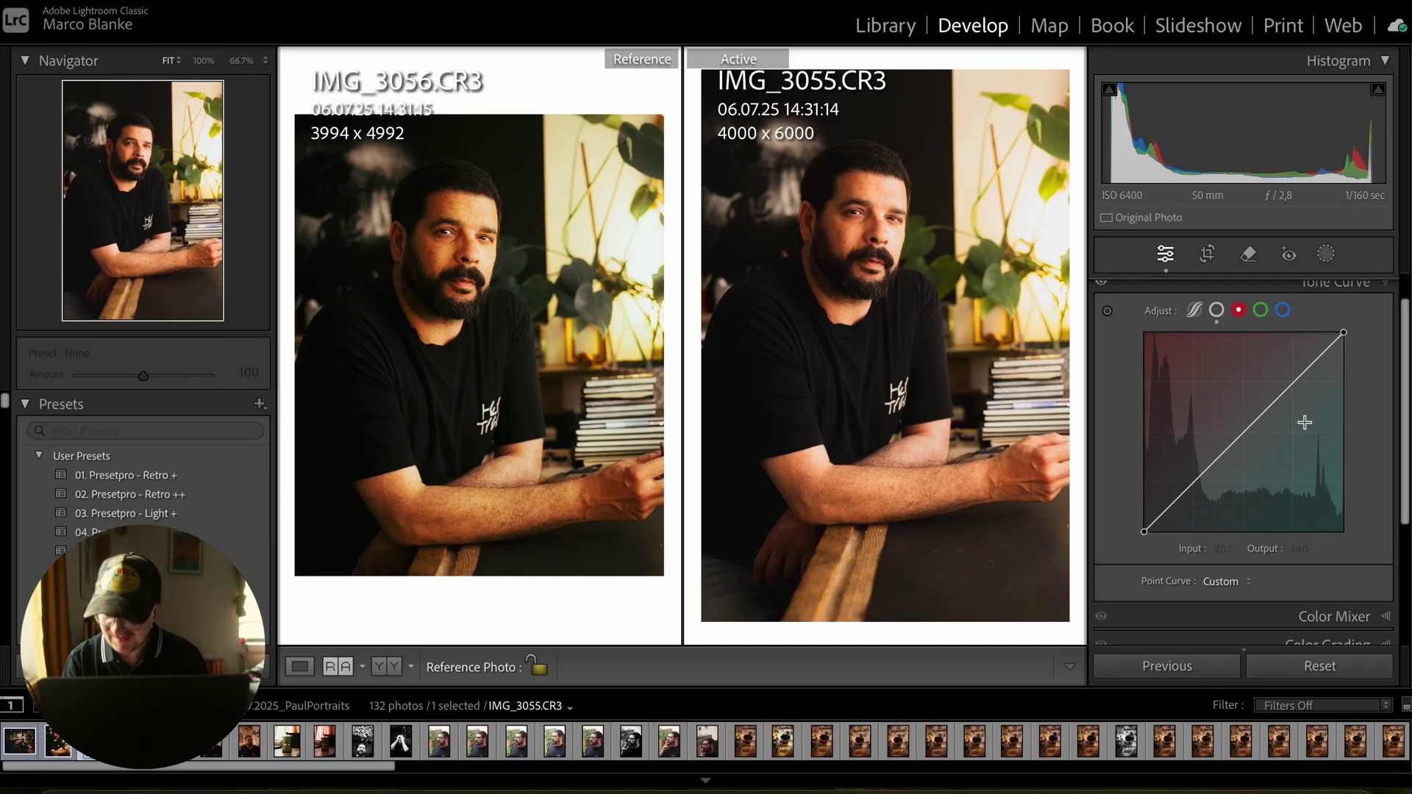
left_click(1244, 434)
left_click(1196, 479)
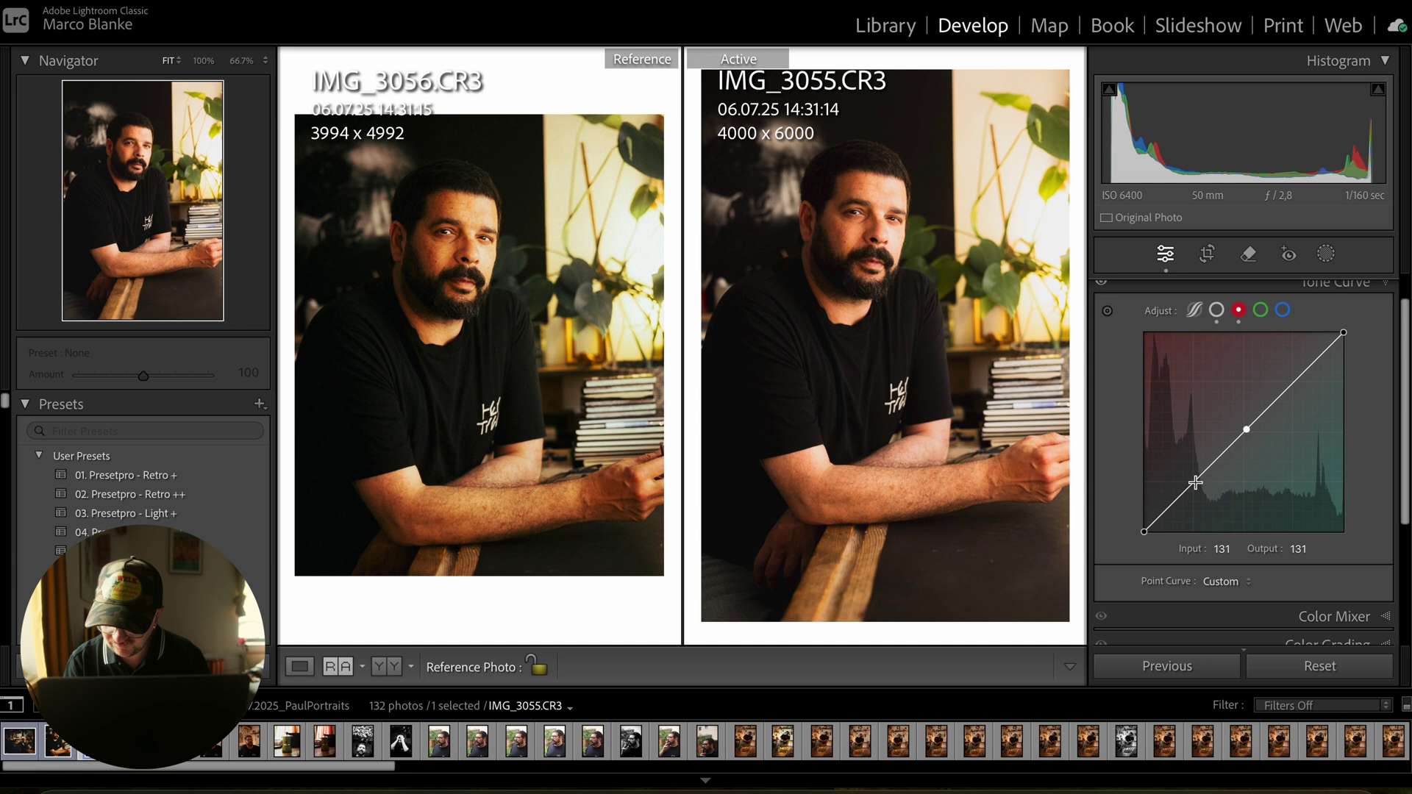
left_click(1294, 383)
left_click_drag(1244, 434, 1243, 429)
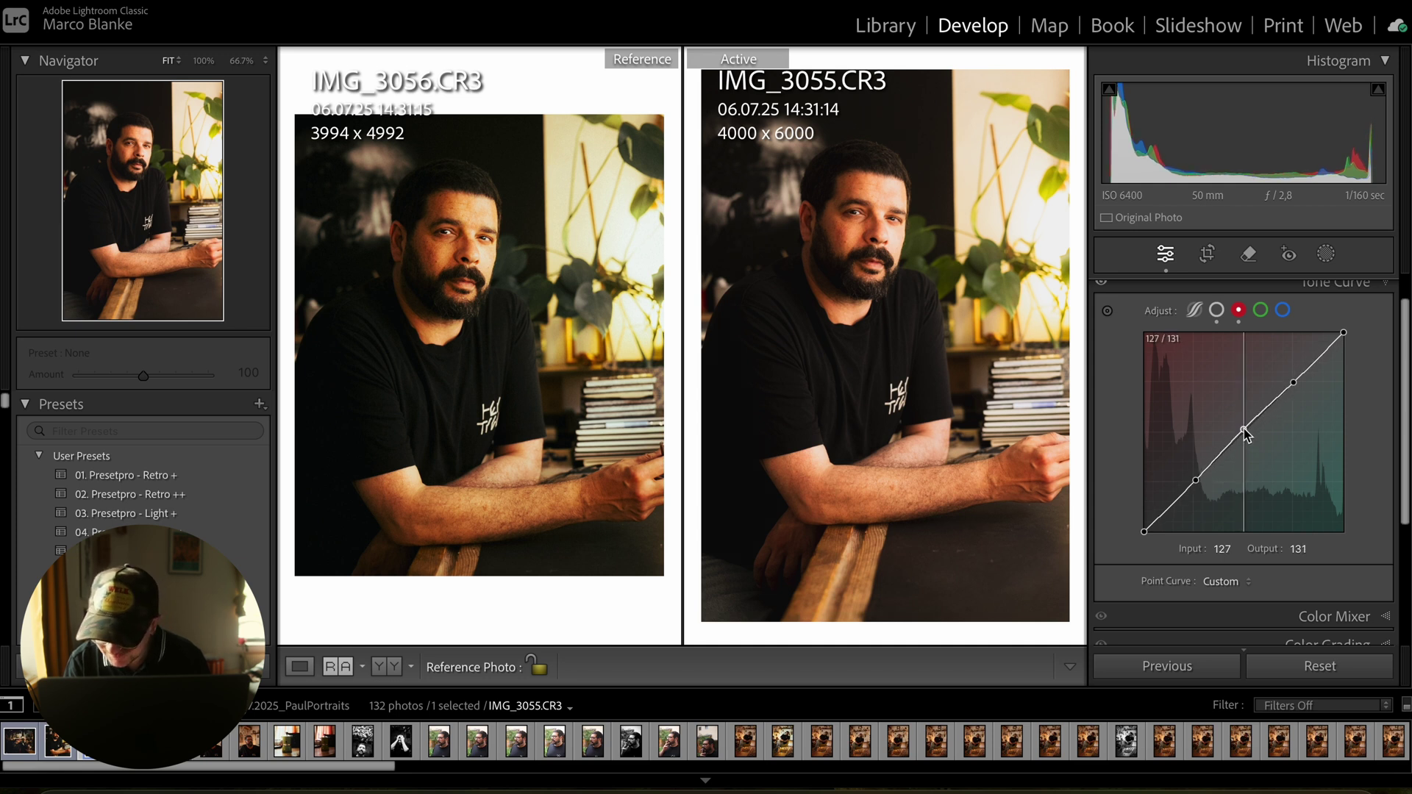
left_click_drag(1196, 480, 1197, 486)
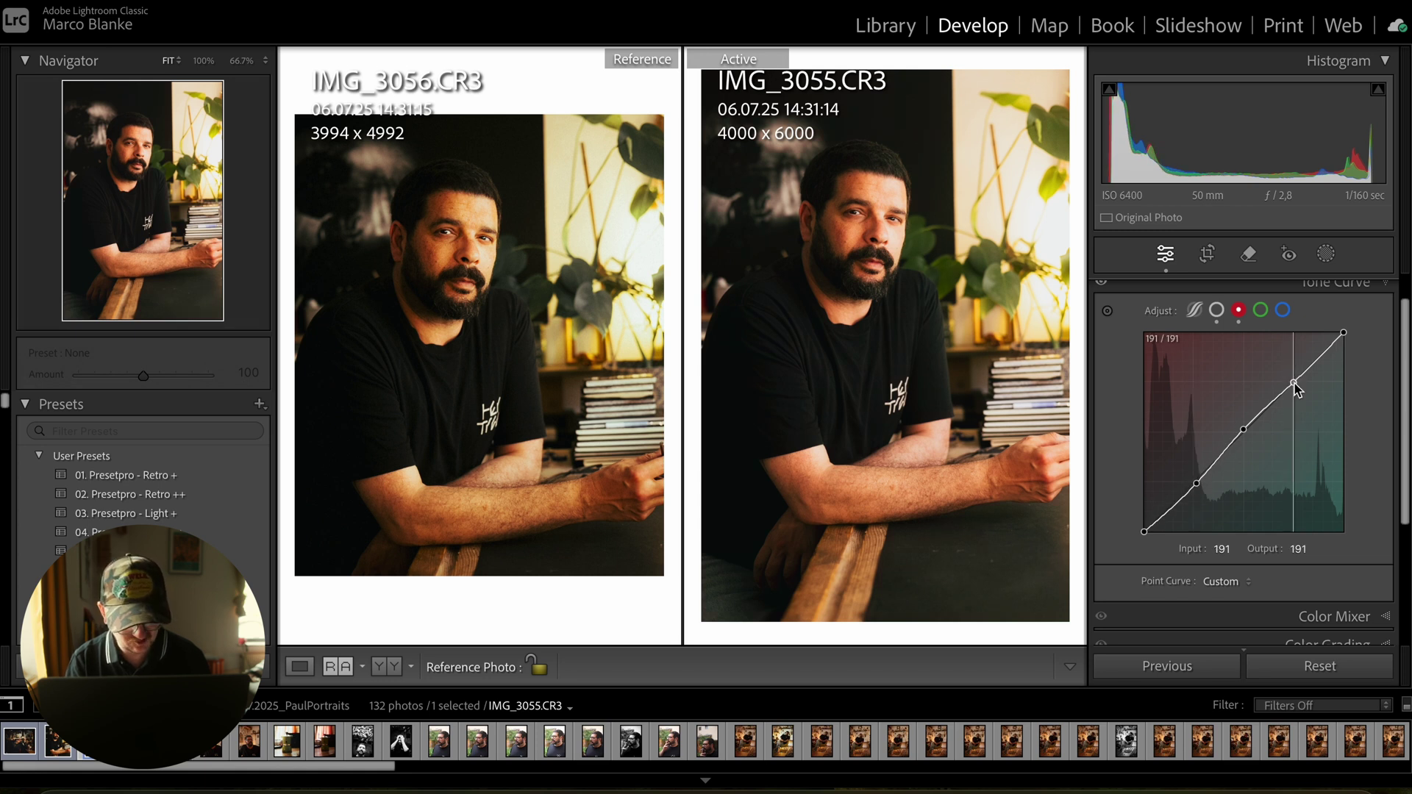
left_click_drag(1295, 382, 1294, 385)
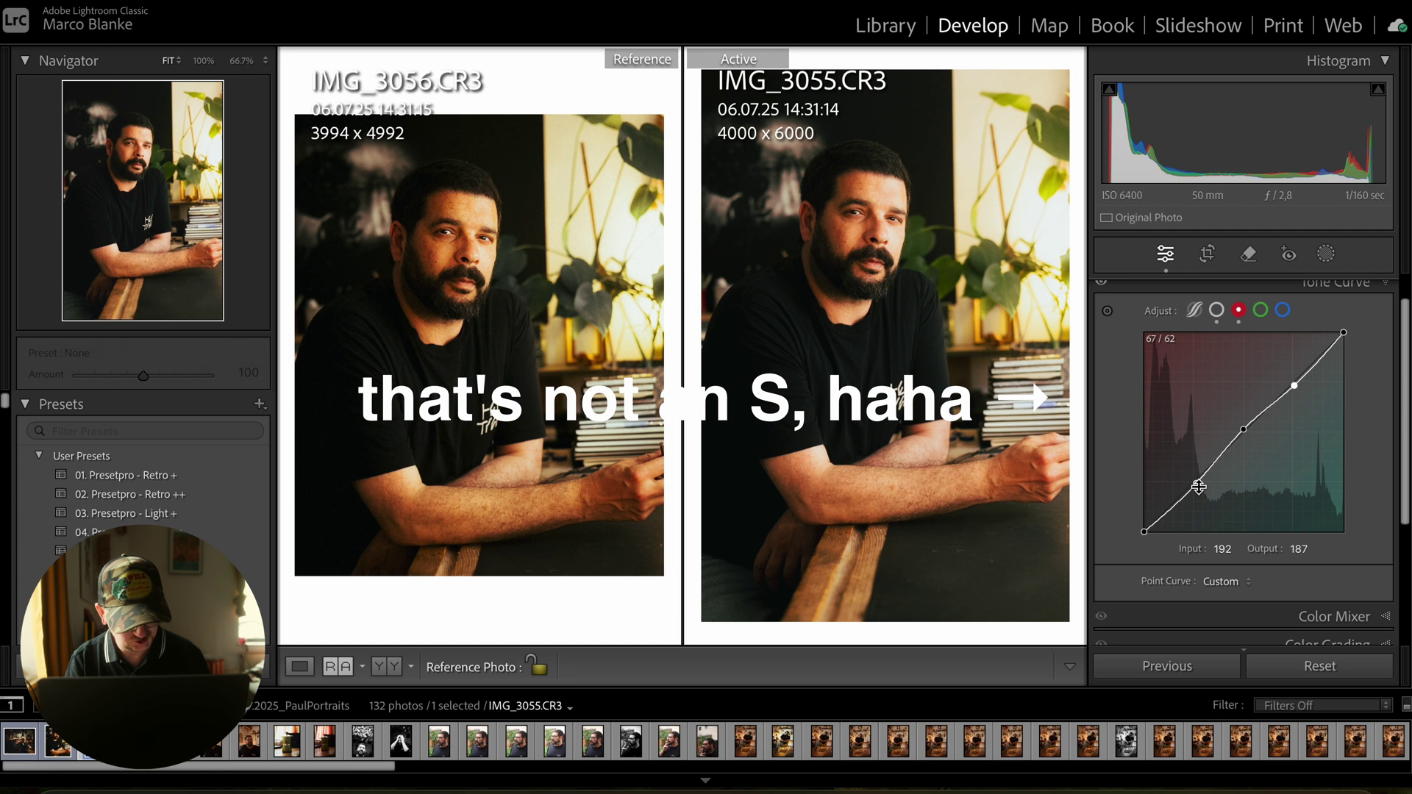
Shape the green channel curve into a slight S with lowered shadows, the midpoint at 129/129 and highlights at 190/193.
left_click(1260, 309)
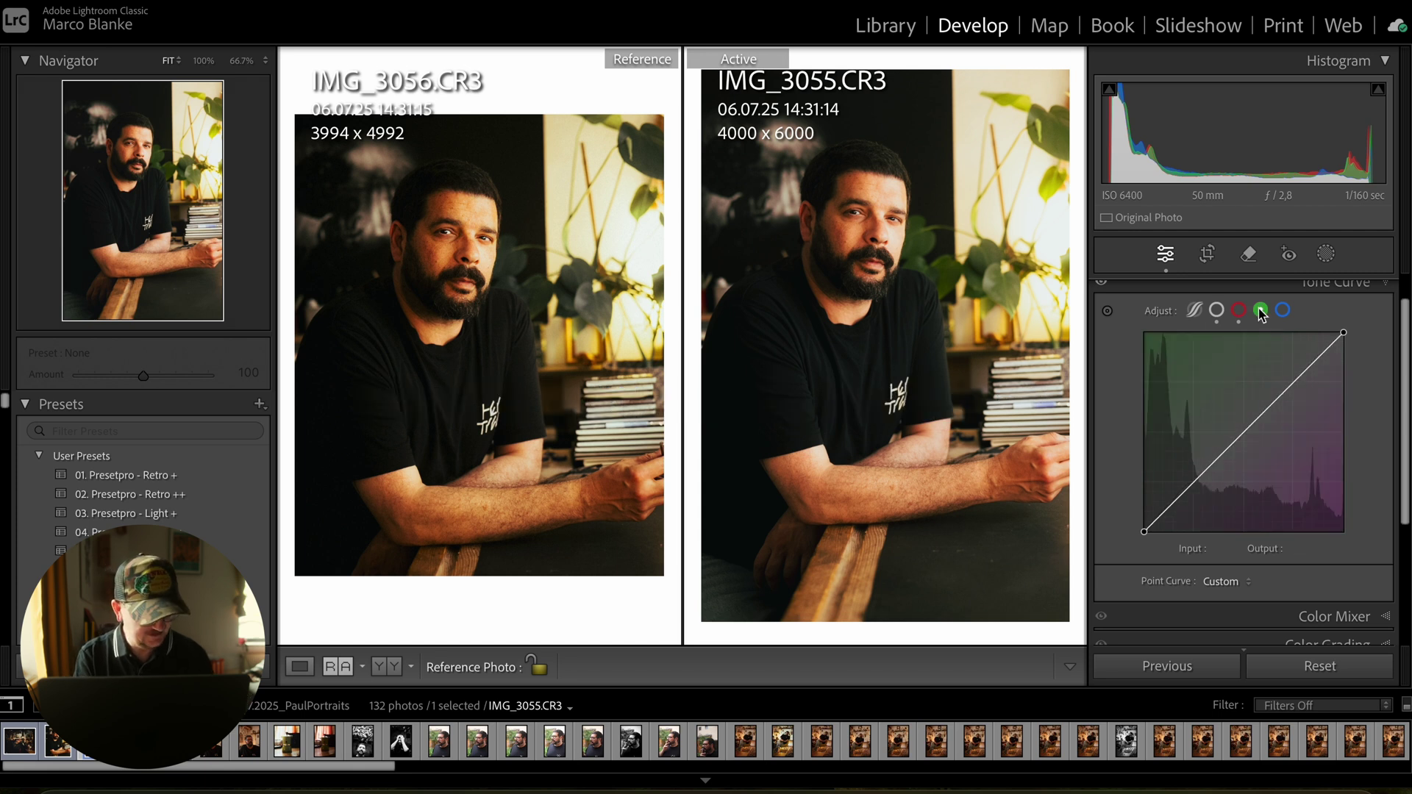
left_click(1244, 432)
left_click(1292, 384)
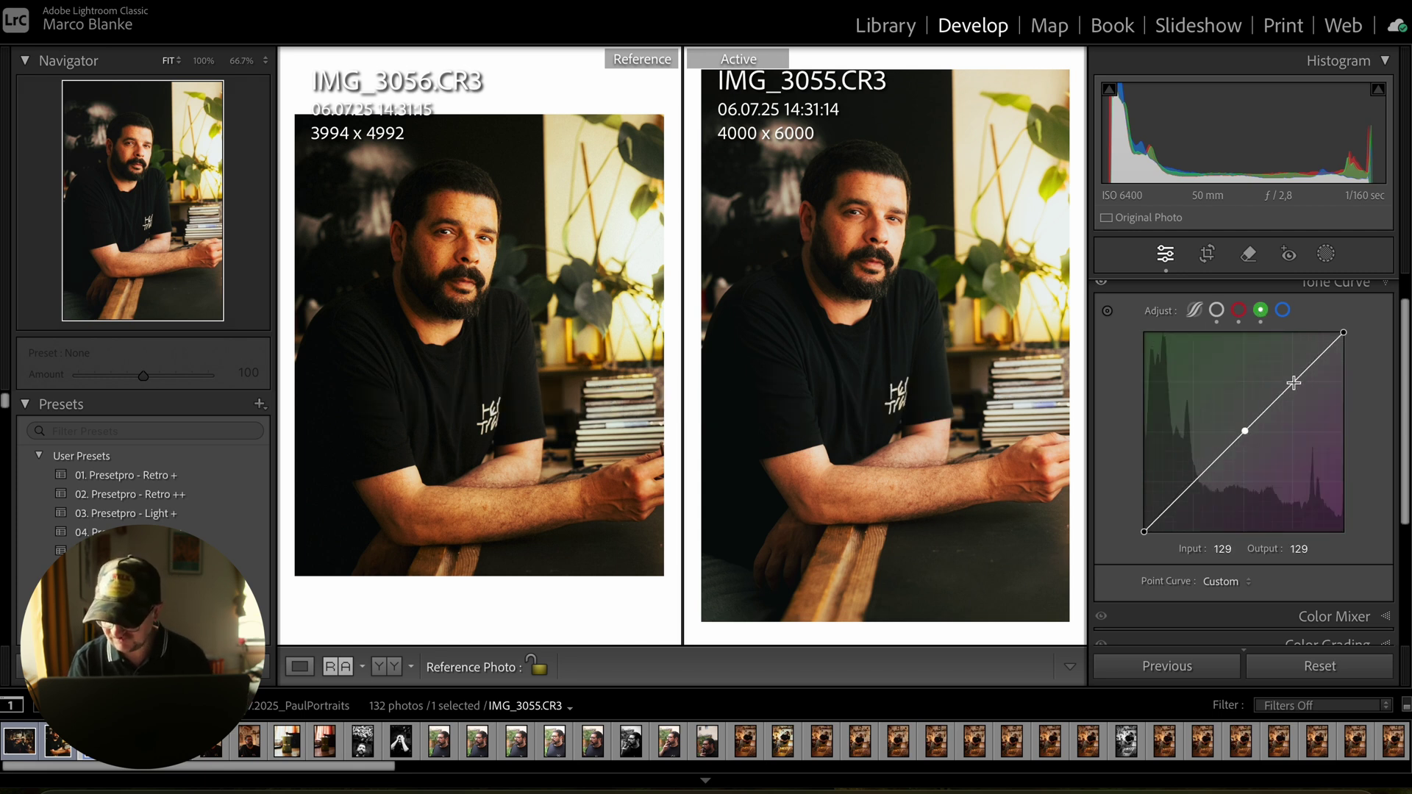
left_click(1193, 483)
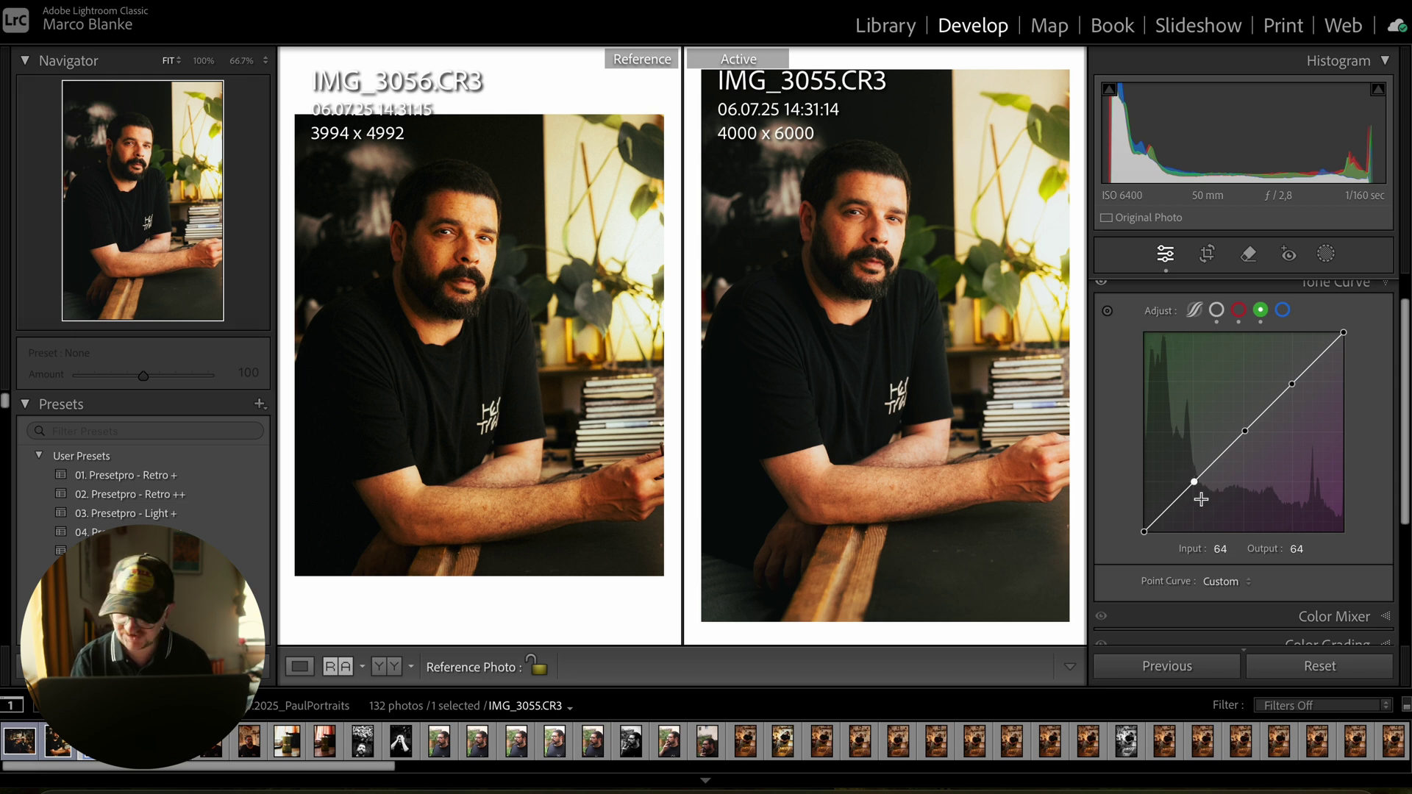
left_click_drag(1194, 482, 1195, 485)
left_click_drag(1292, 383, 1293, 381)
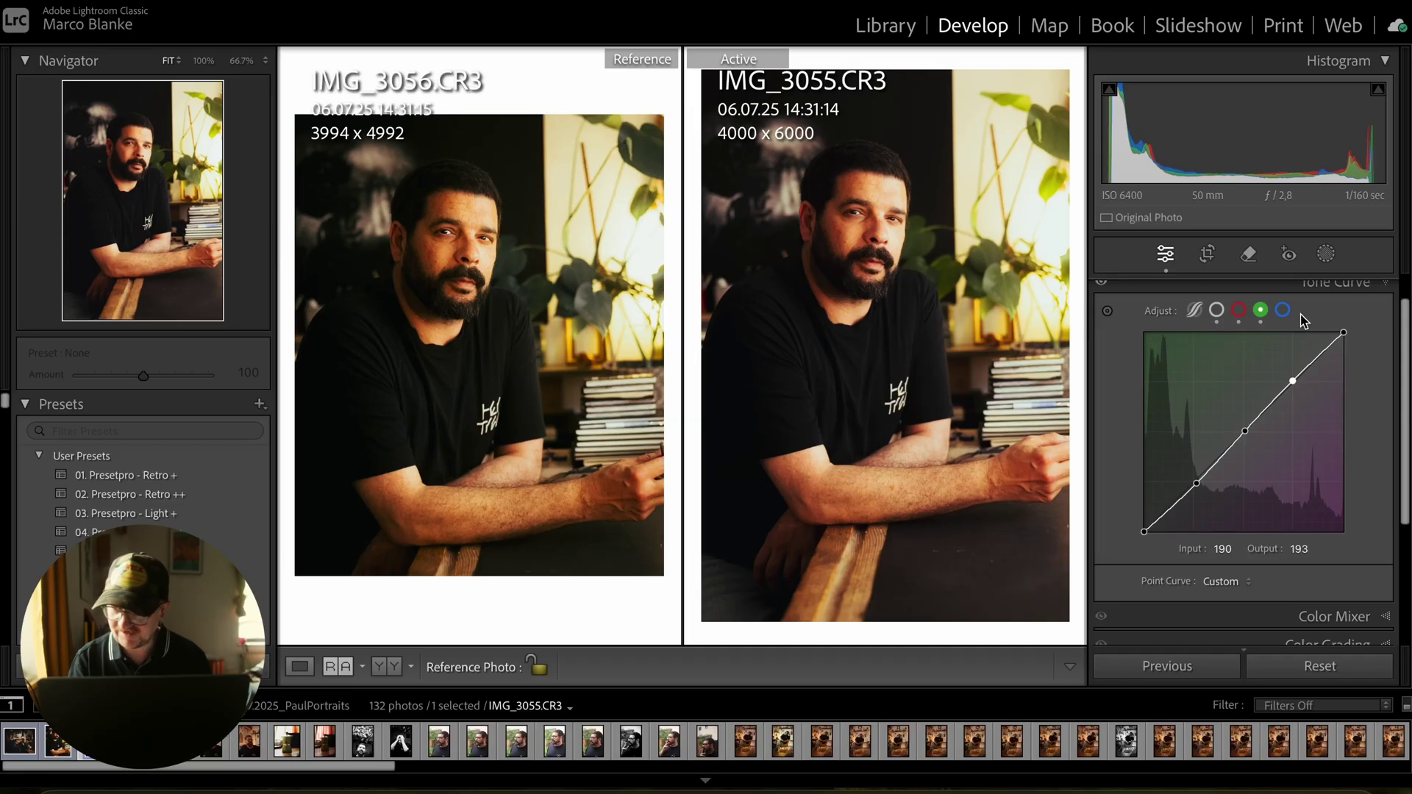
Shape the blue channel curve into a slight S with points at 67/61, 127/127 and 191/195.
left_click(1282, 310)
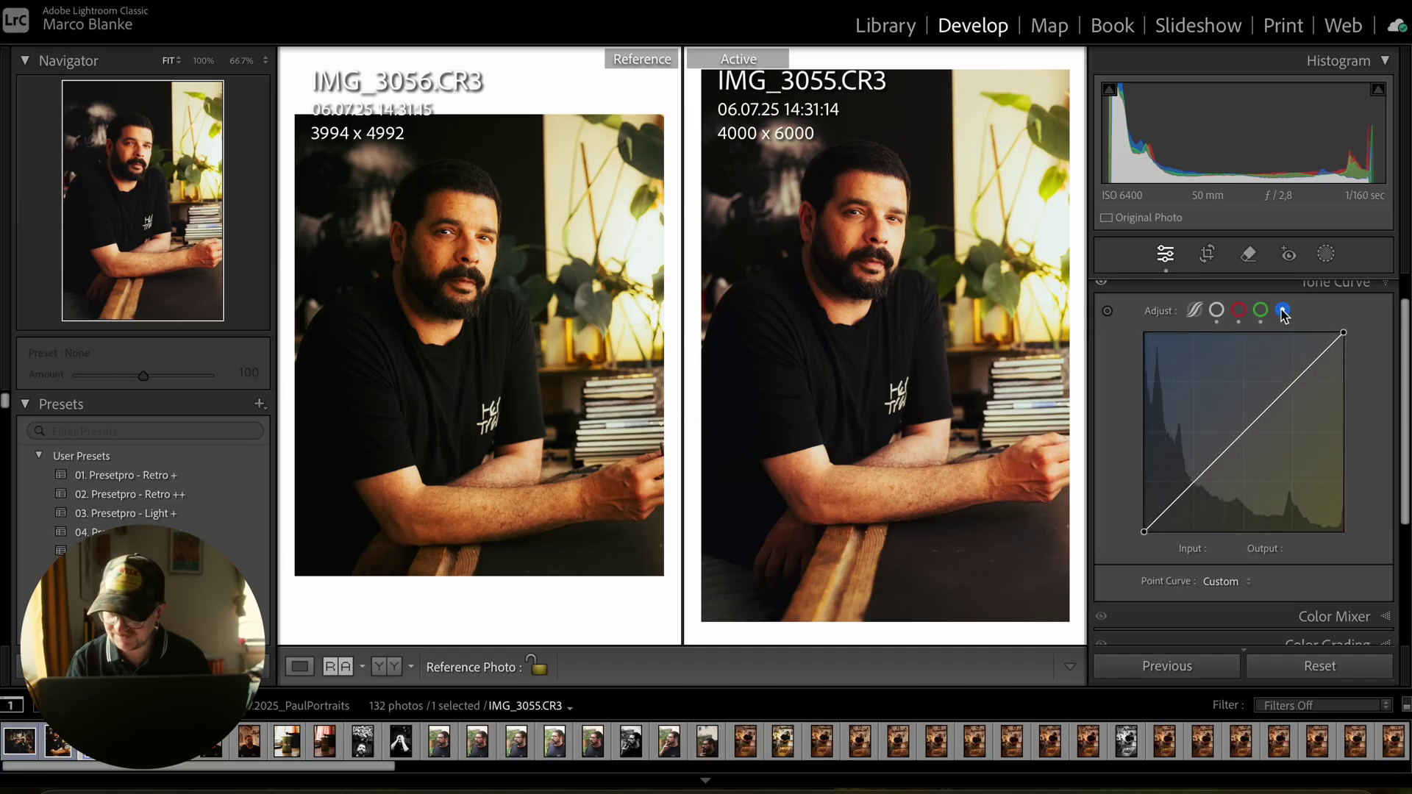
left_click(1244, 432)
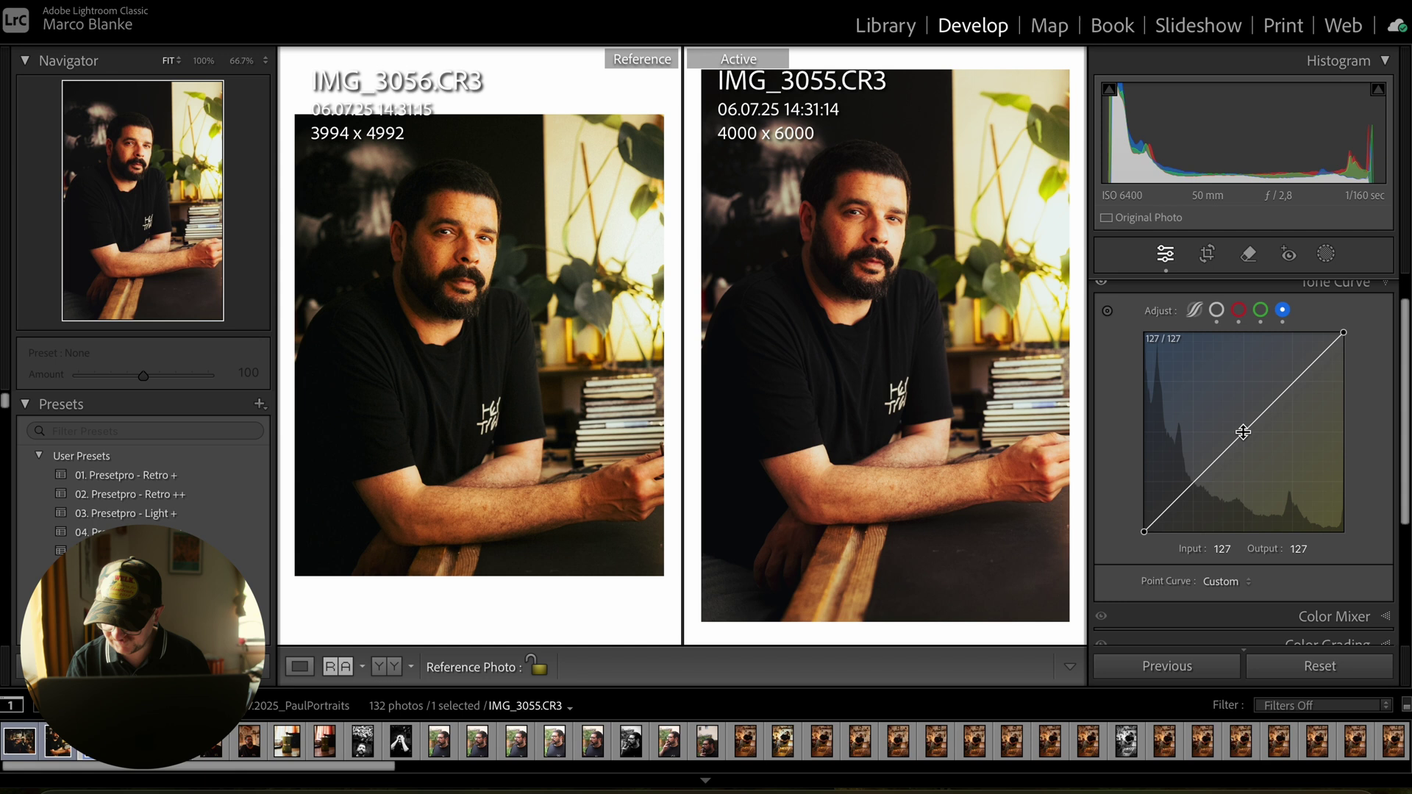
left_click(1296, 383)
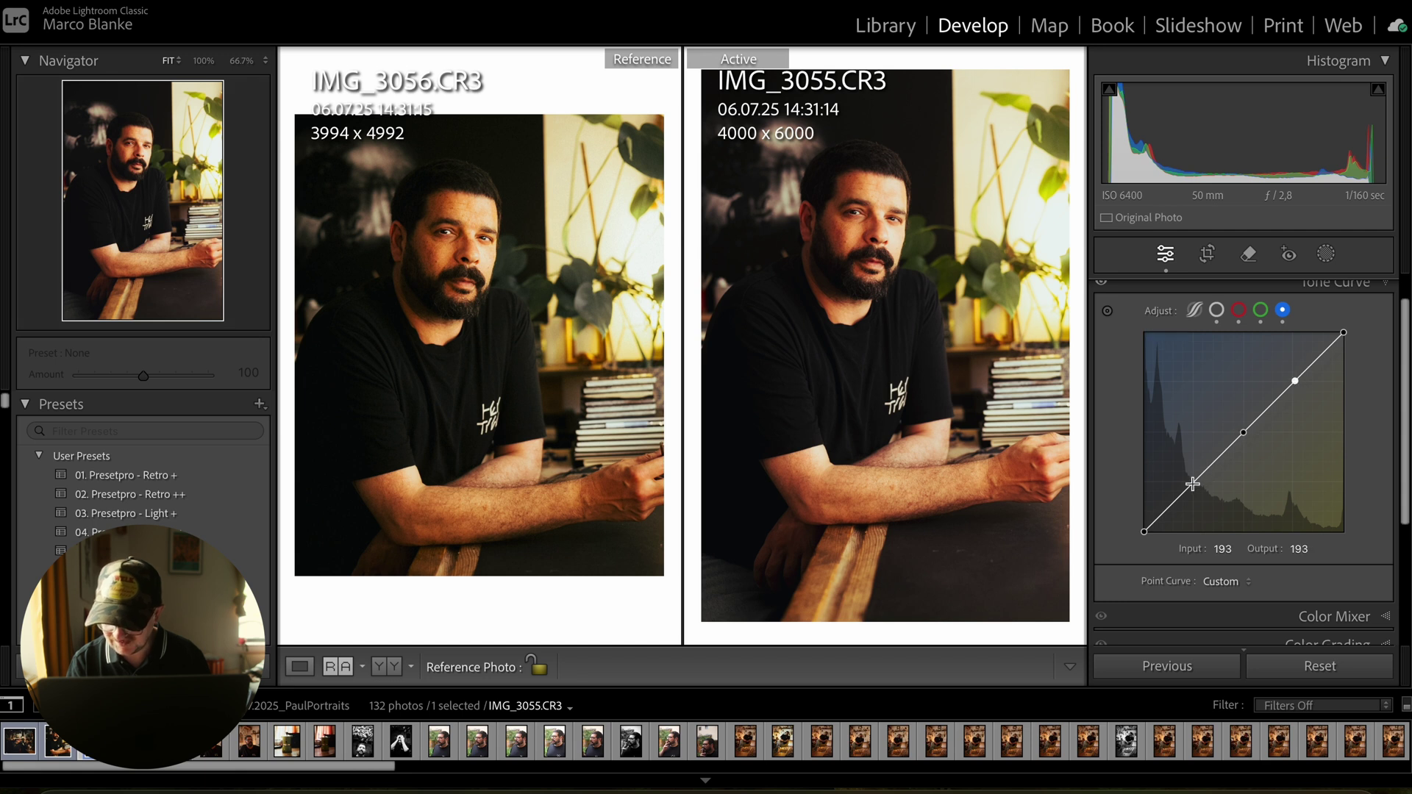
left_click(1192, 484)
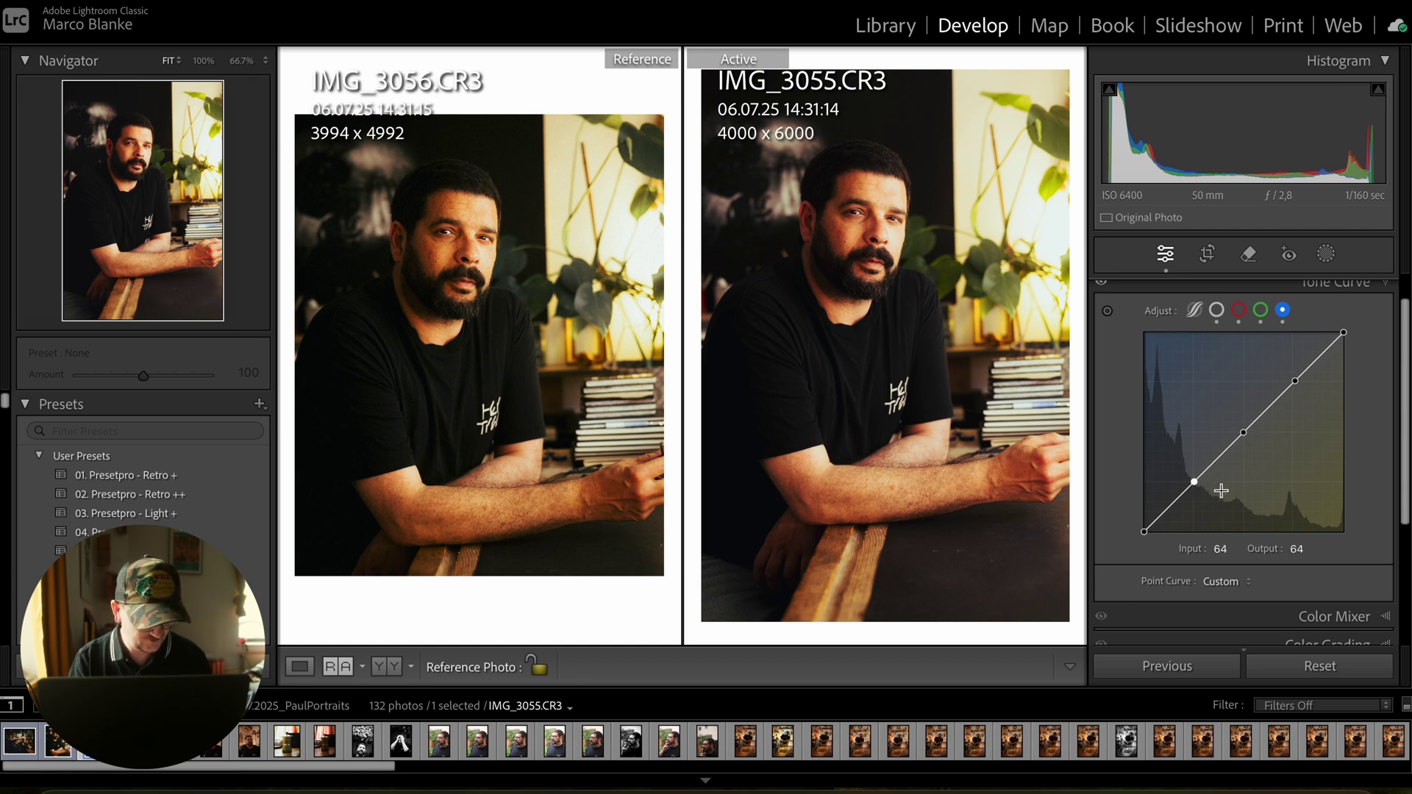
left_click_drag(1193, 482, 1195, 485)
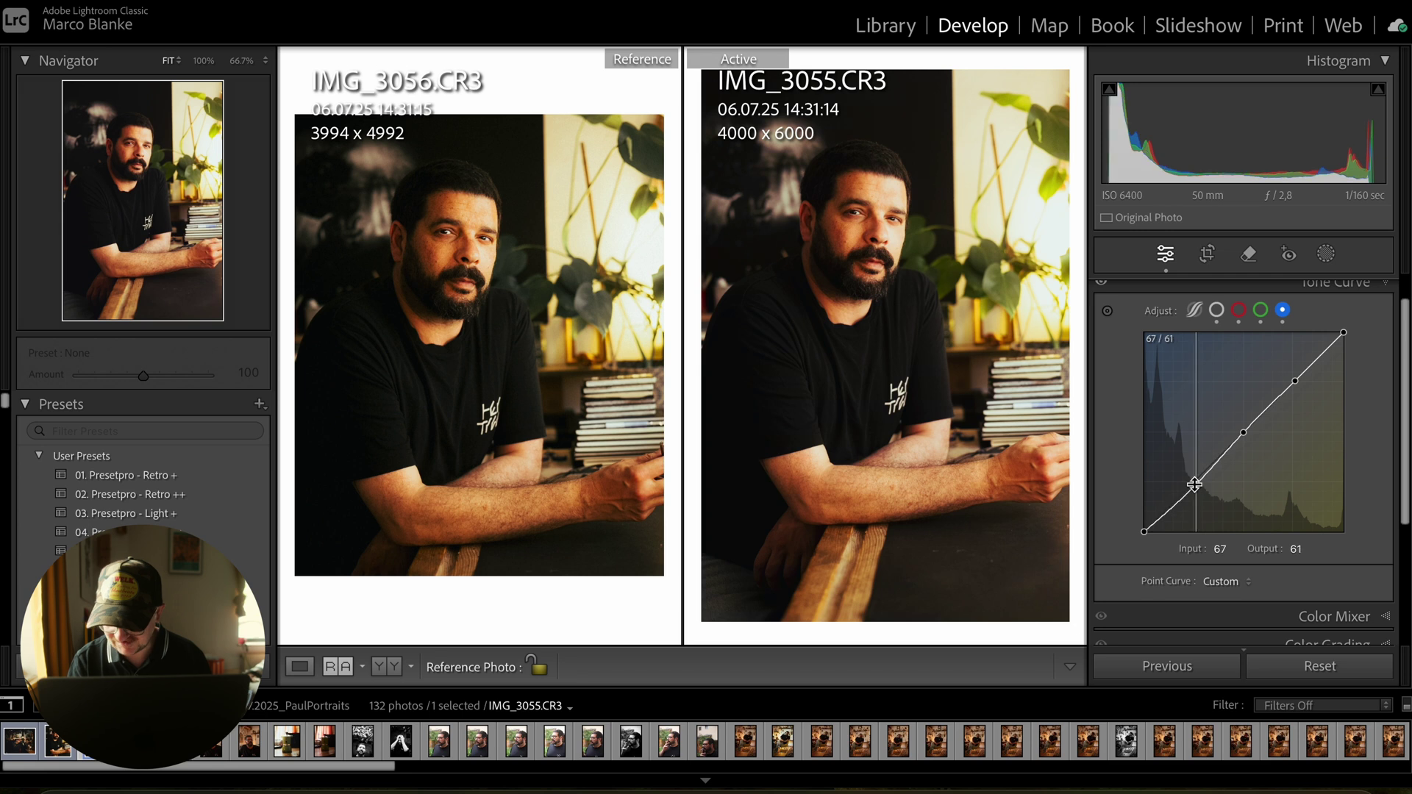
left_click(1295, 382)
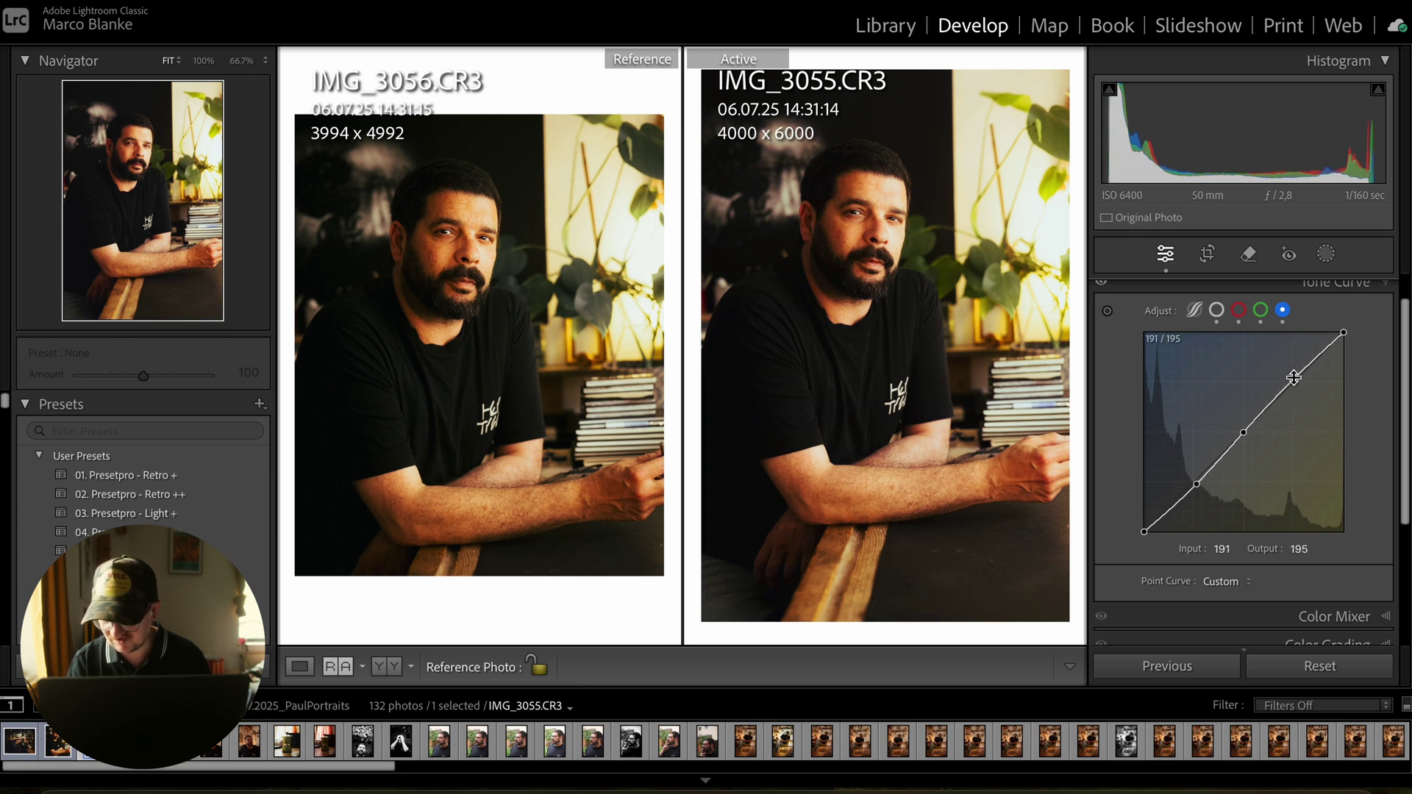
left_click(1239, 310)
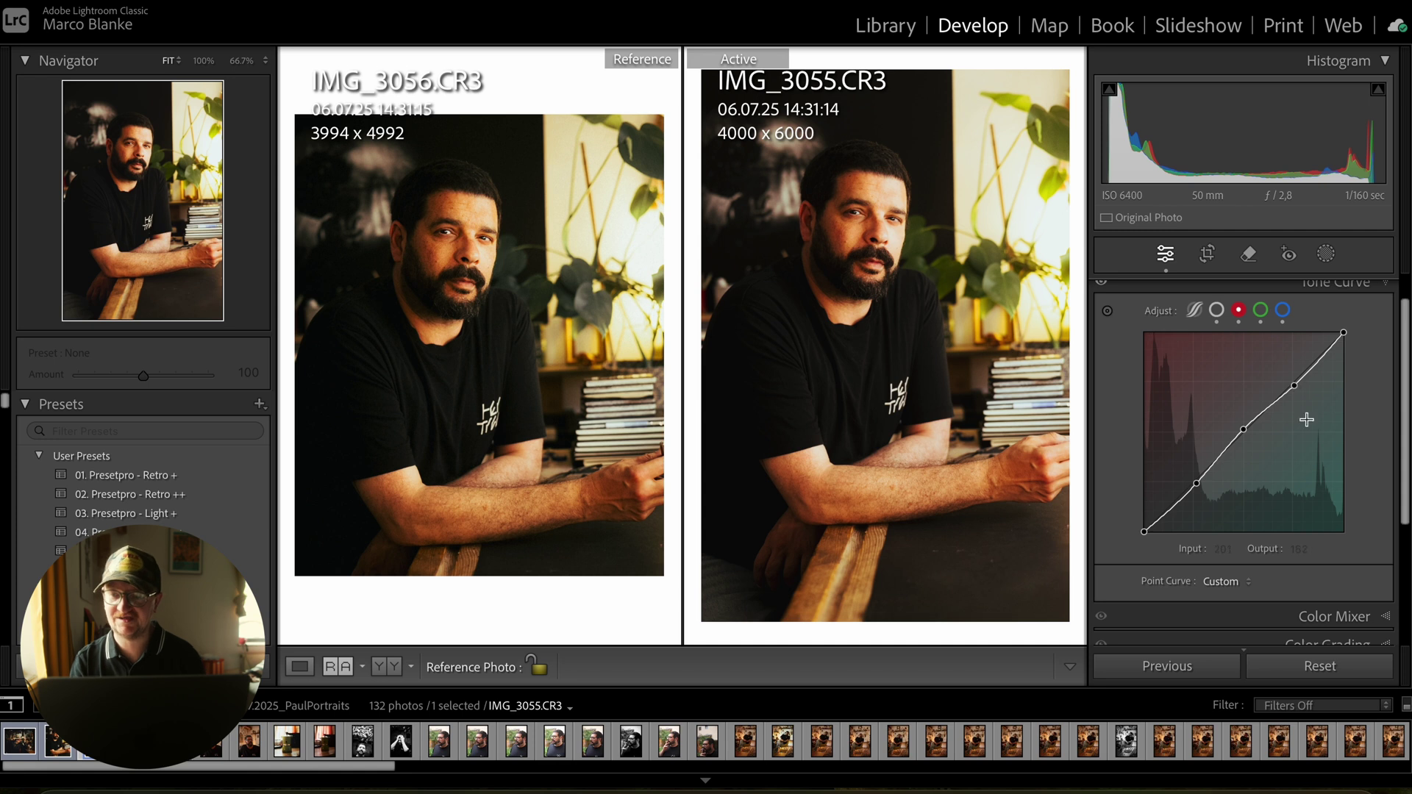
left_click(1358, 285)
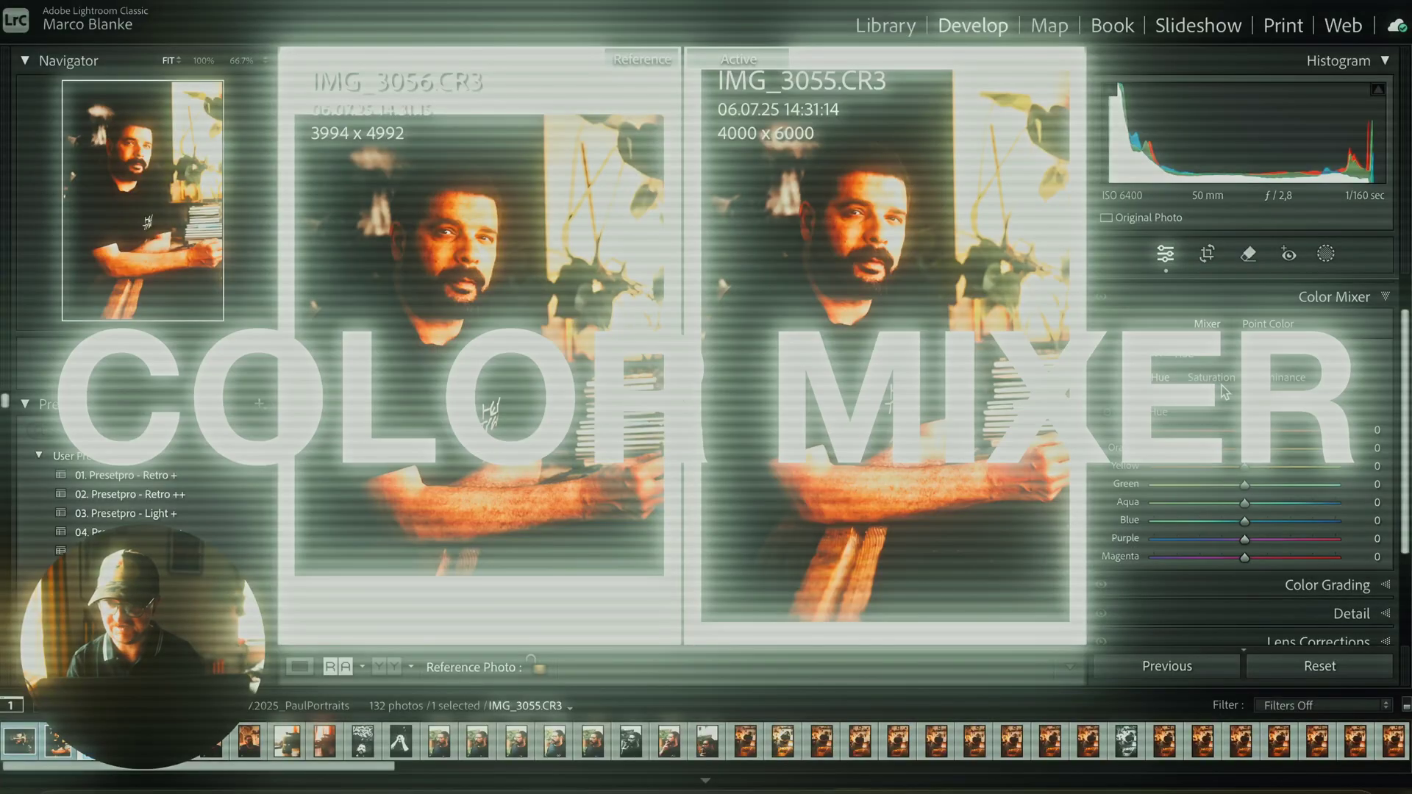
In the Color Mixer, set the saturation of Red to −42, Orange to +9, Yellow to −20 and Green to −100.
left_click(1221, 379)
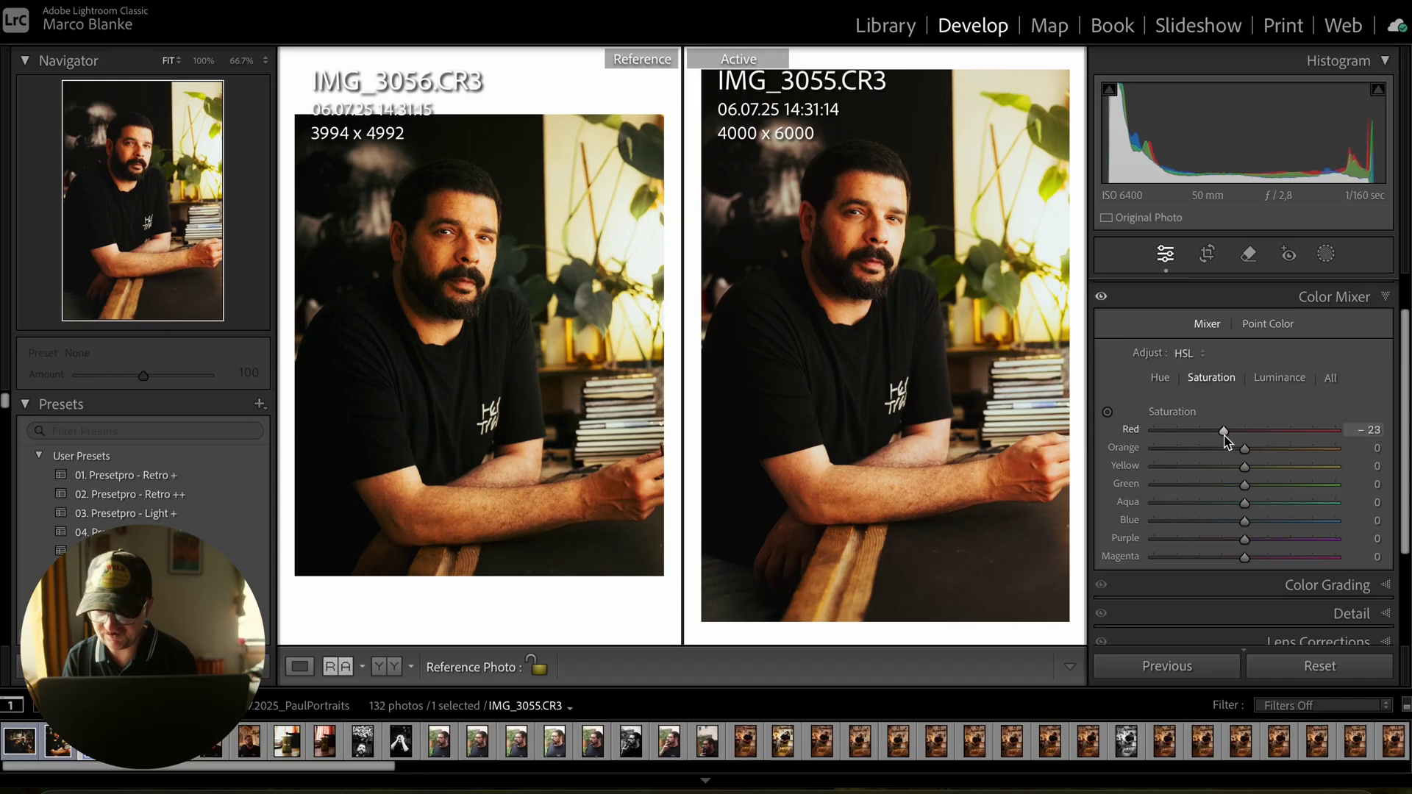
left_click_drag(1224, 433, 1255, 448)
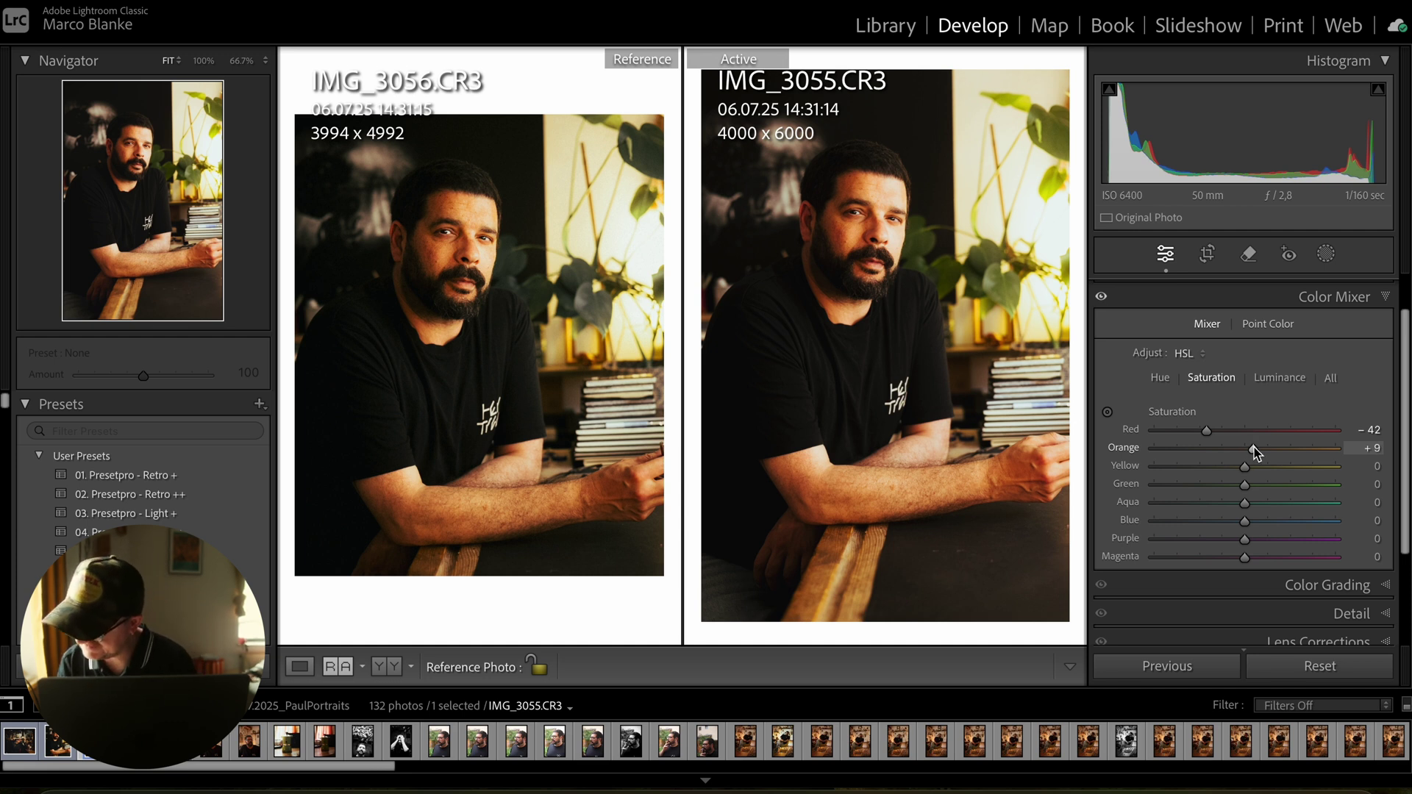
left_click_drag(1244, 466, 1226, 472)
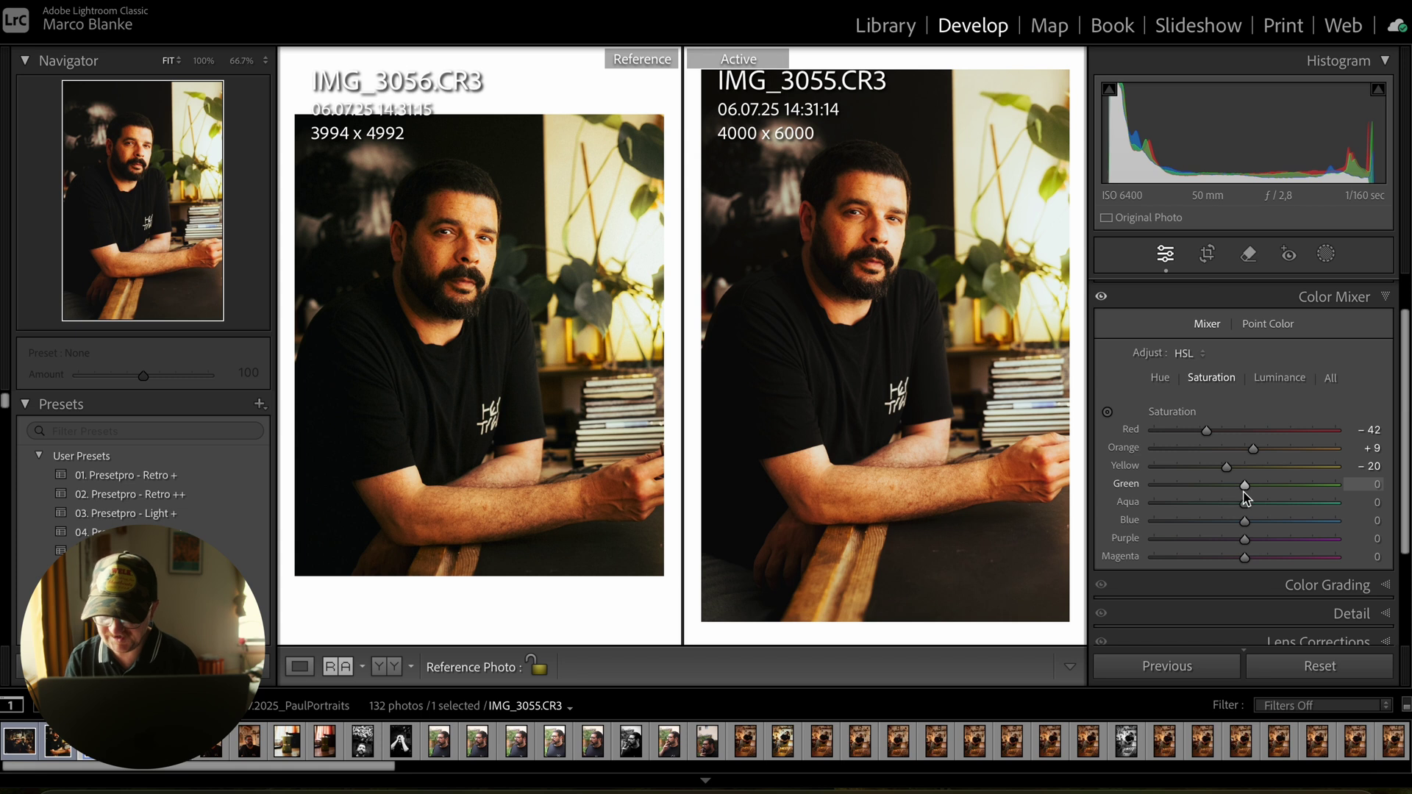
left_click_drag(1238, 489, 1082, 501)
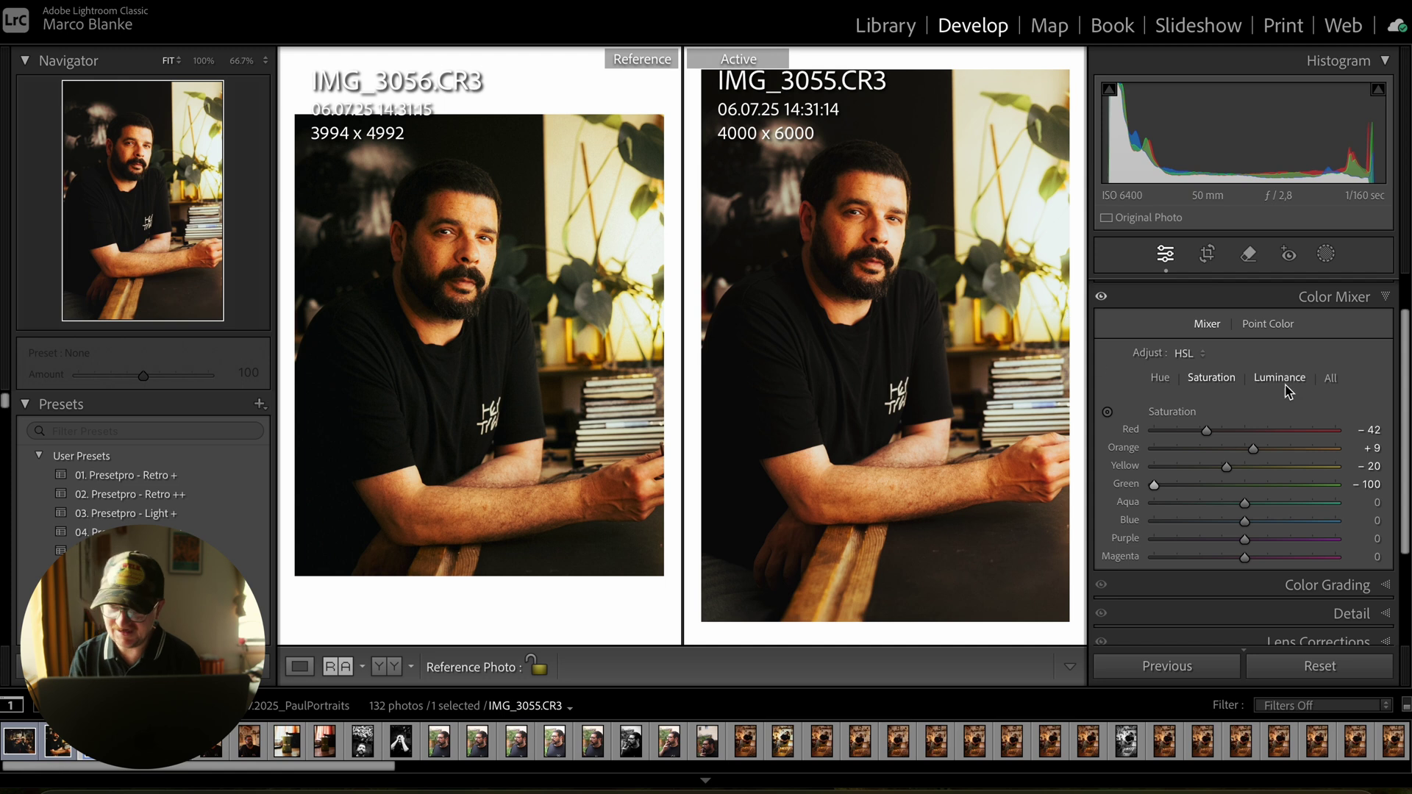
Set the Color Mixer saturation of Aqua, Blue, Purple and Magenta to −70 each.
left_click(1362, 504)
type("-7")
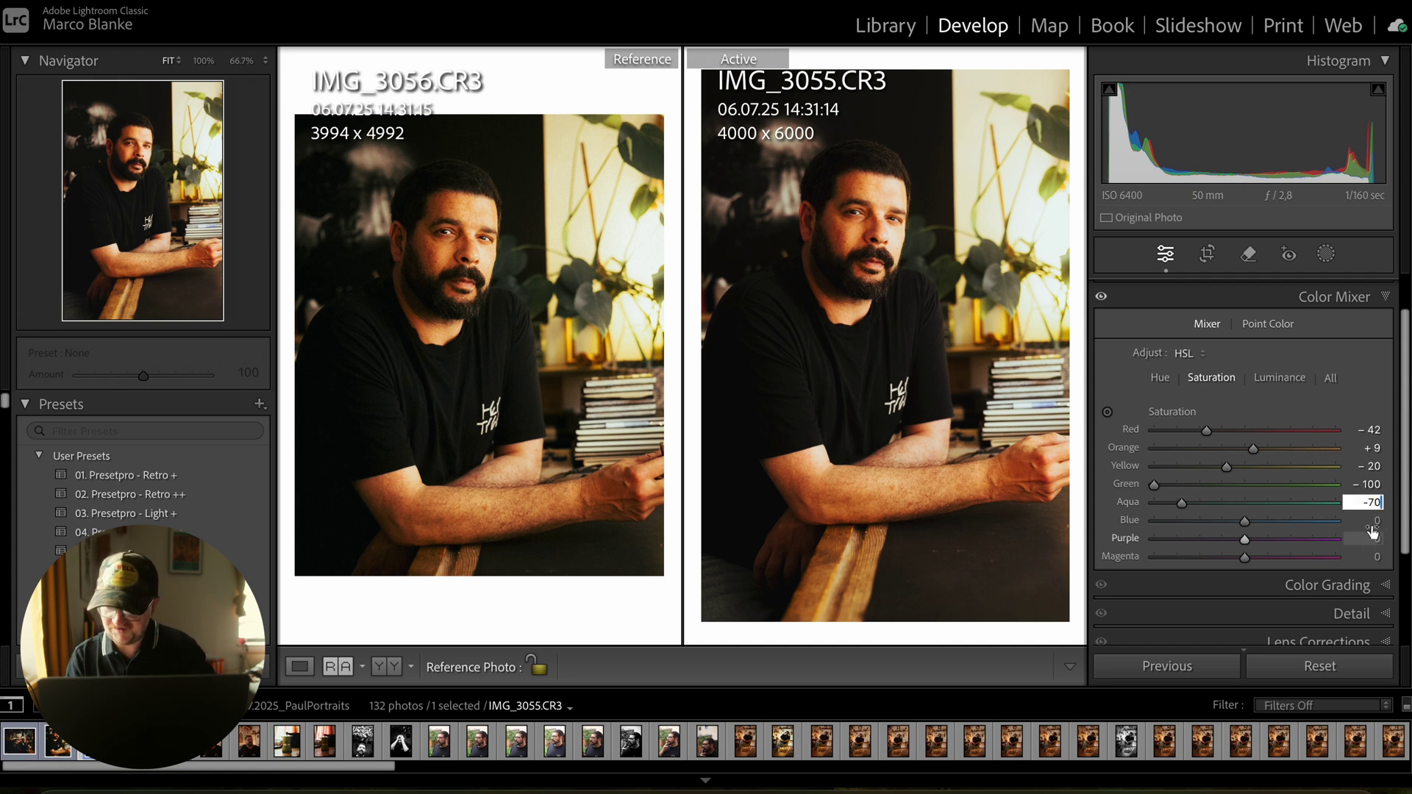
key("Tab")
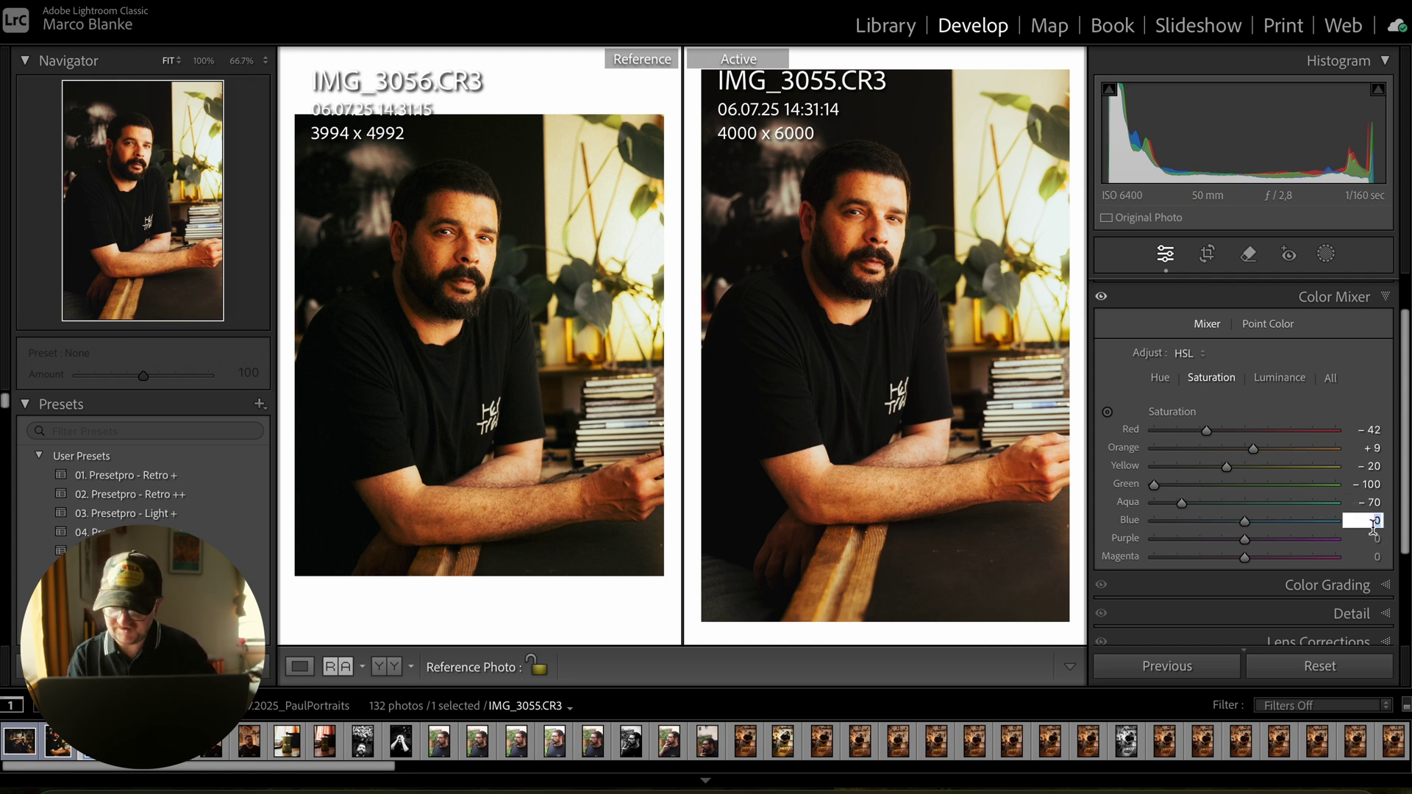
type("-70")
key("Tab")
type("-70")
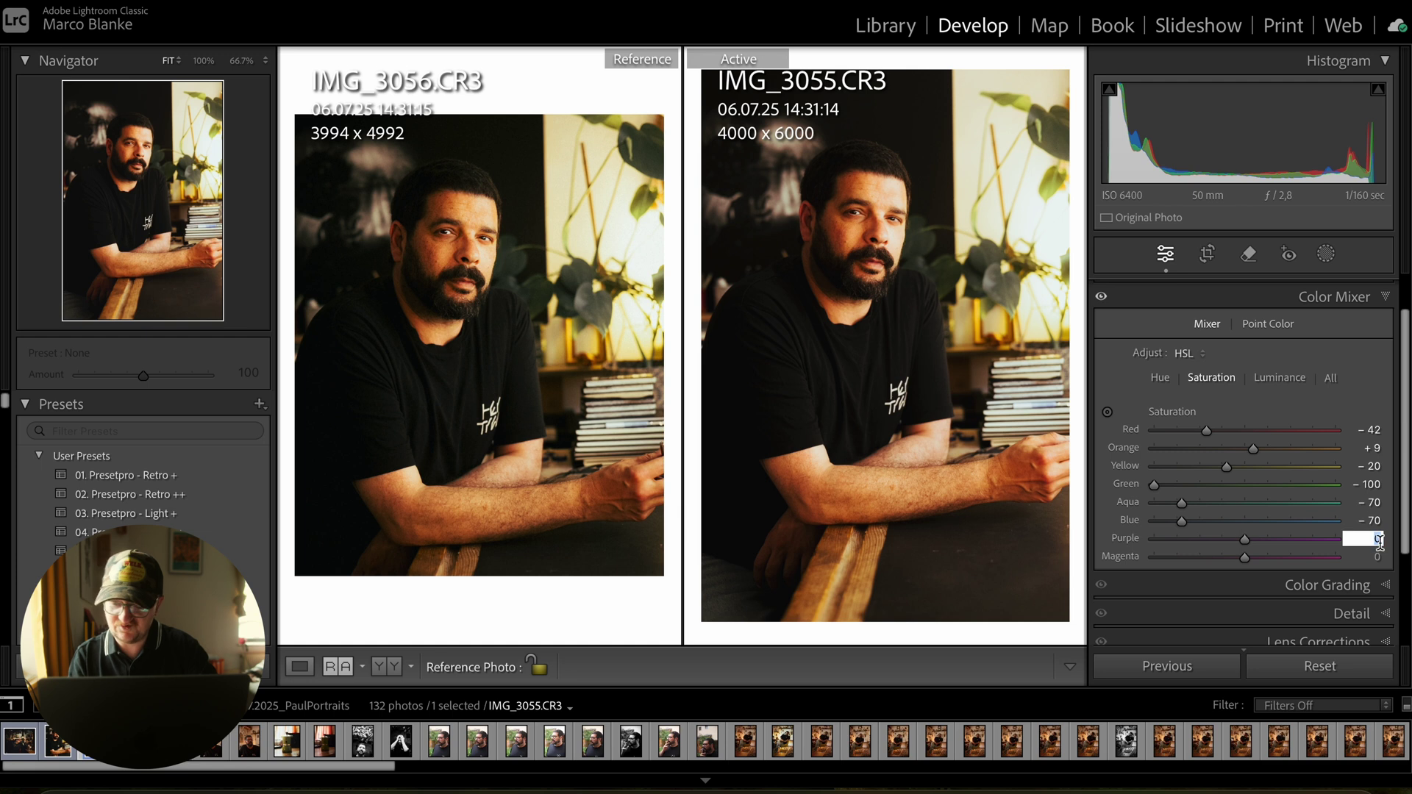
key("Tab")
type("-7")
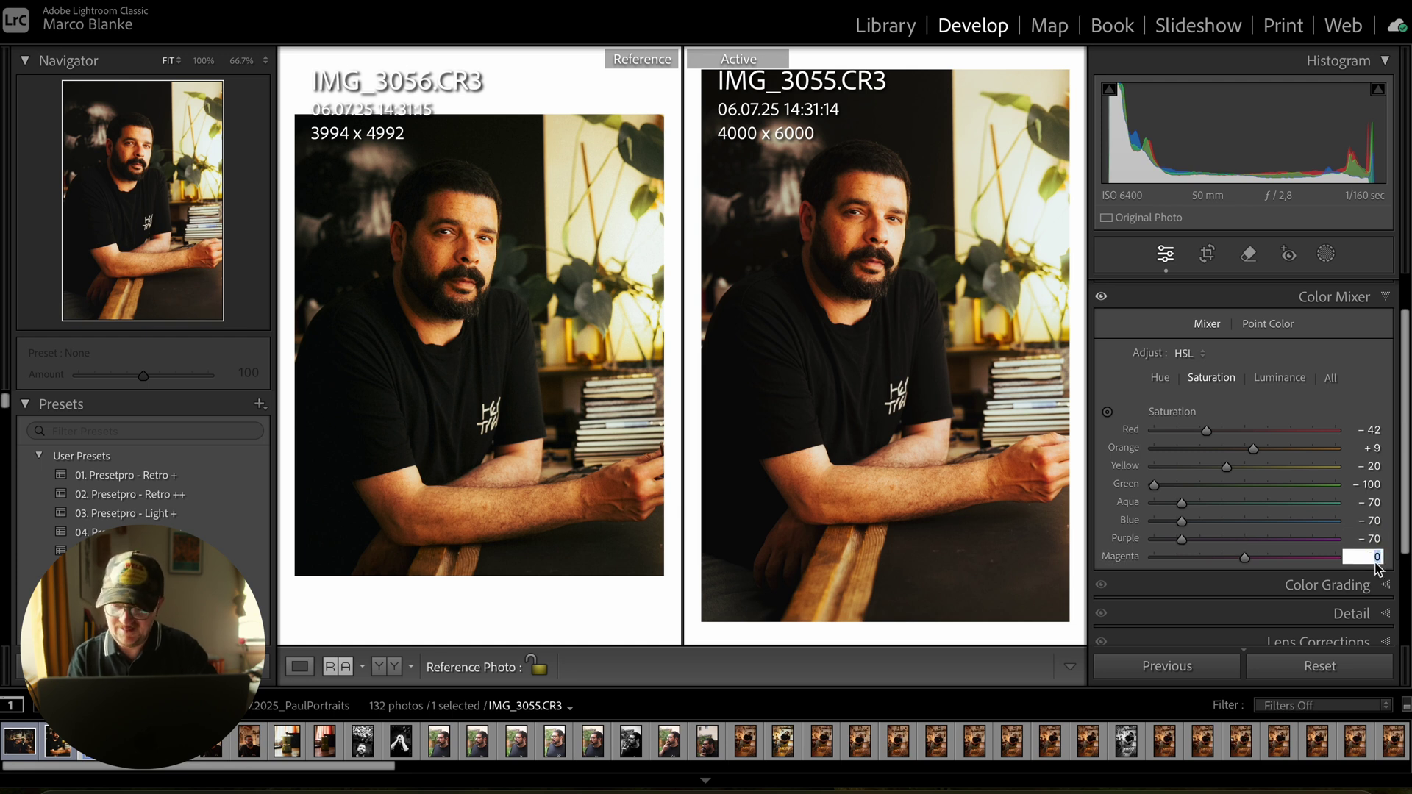
key("Return")
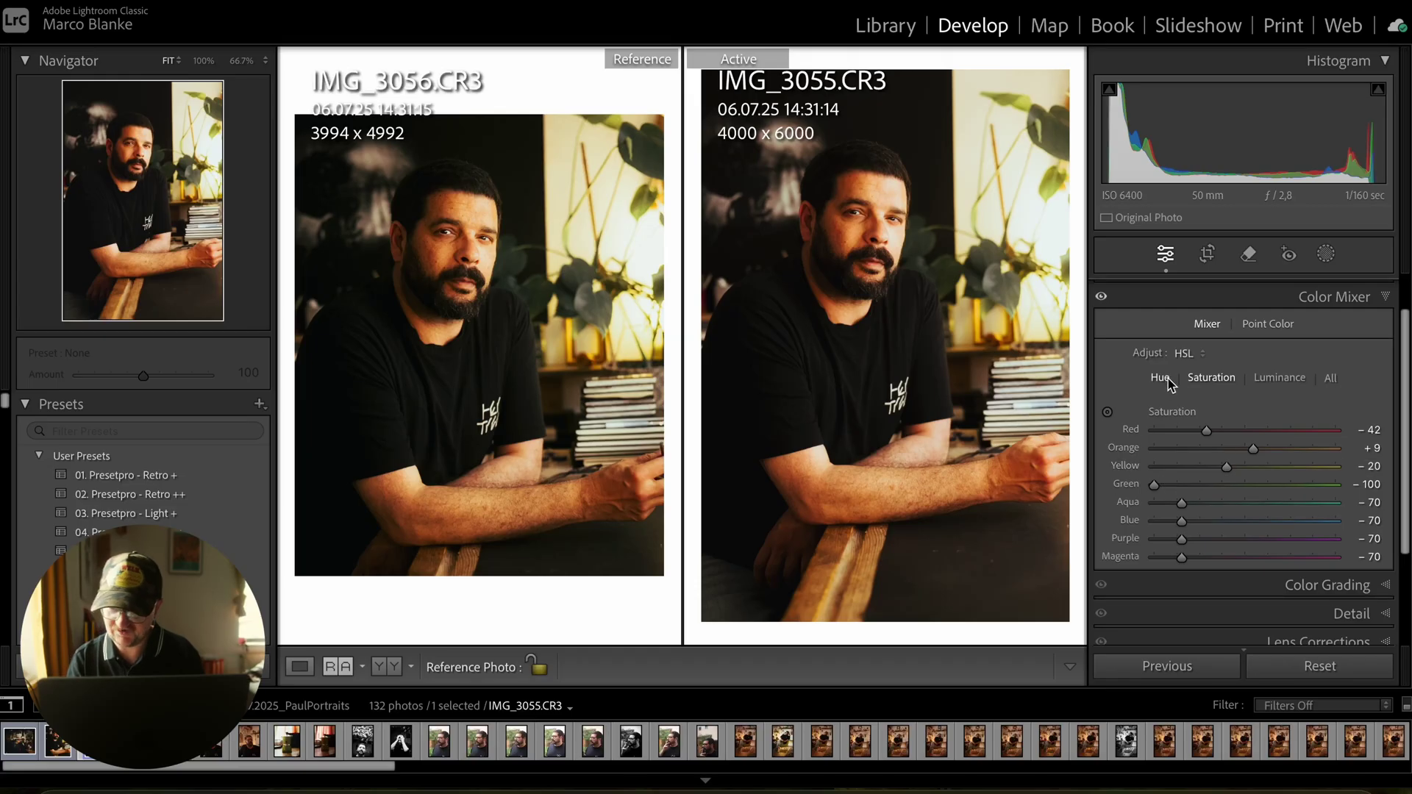
Shift the Red hue in the Color Mixer toward orange, to about +19.
left_click(1161, 378)
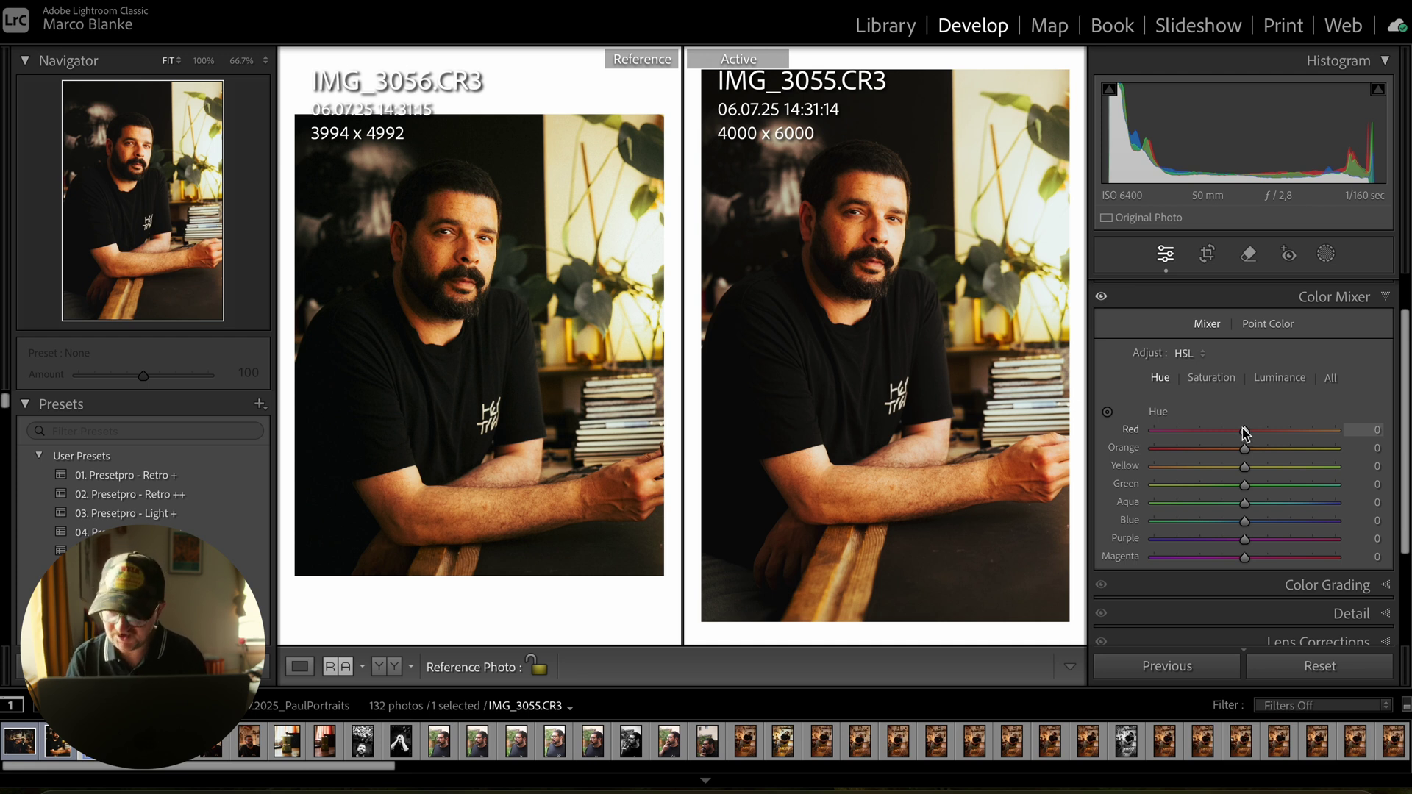
left_click_drag(1244, 432, 1261, 434)
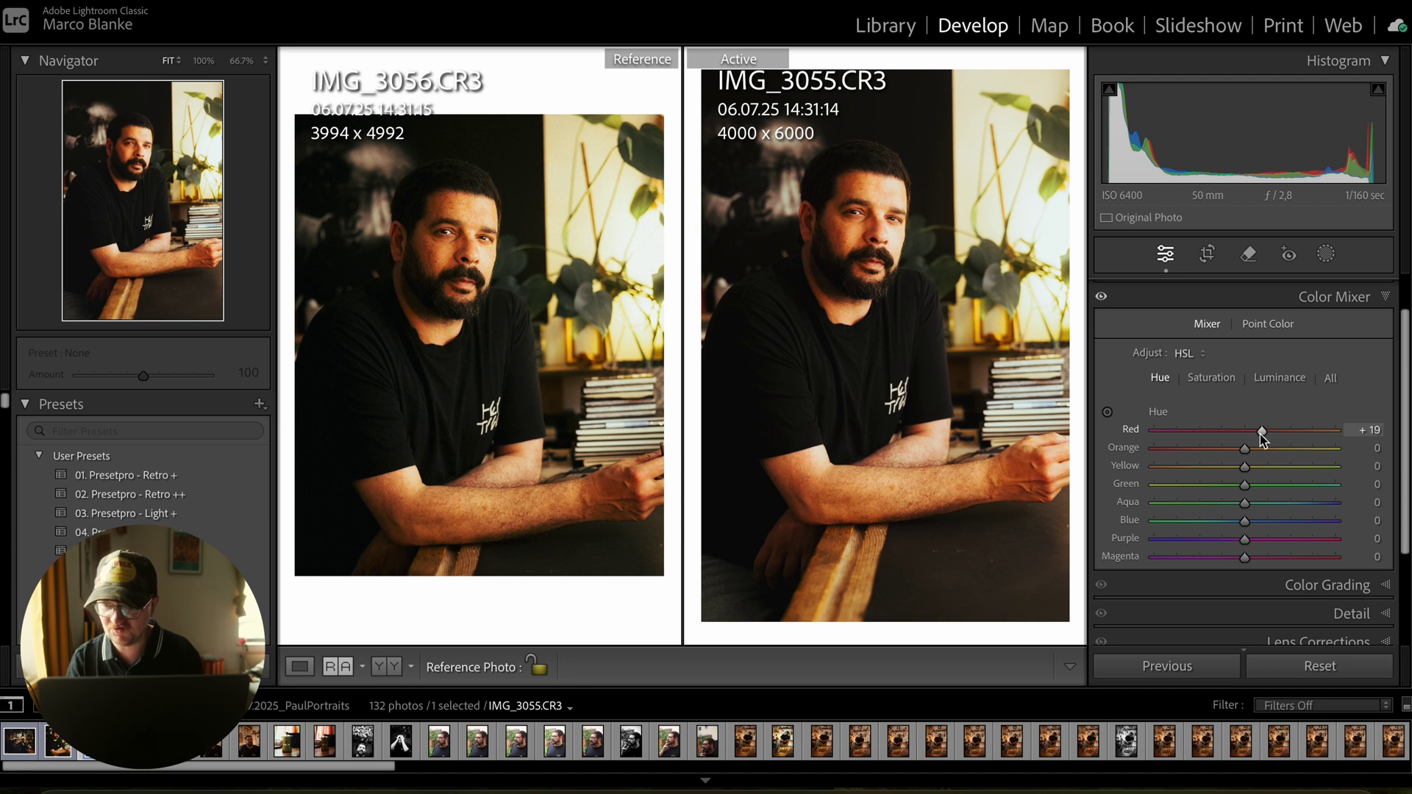
left_click_drag(1262, 437, 1264, 436)
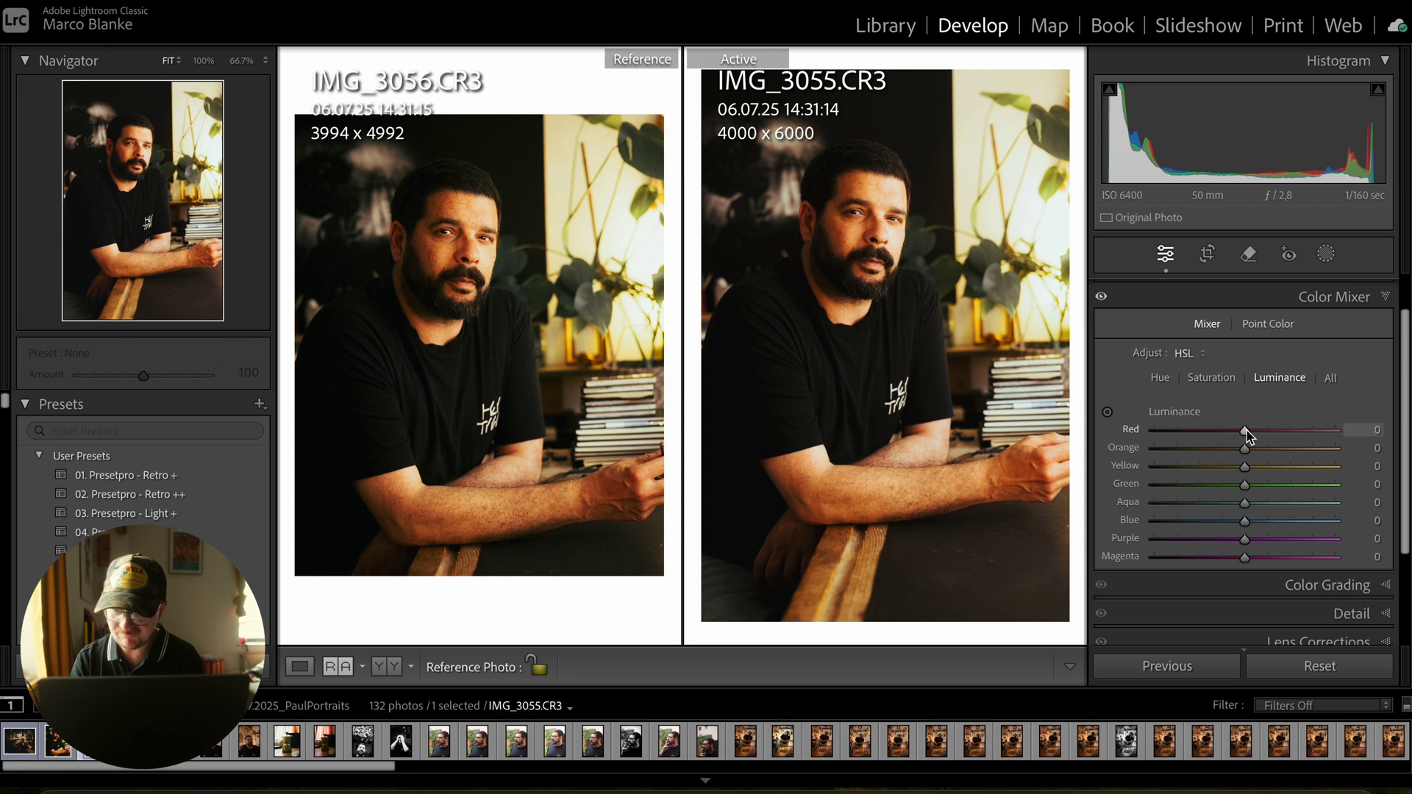
Set the Color Mixer luminance of Red to +20, Orange to −5, Yellow to +9 and Purple to +17, and raise Magenta slightly.
left_click_drag(1245, 430, 1268, 435)
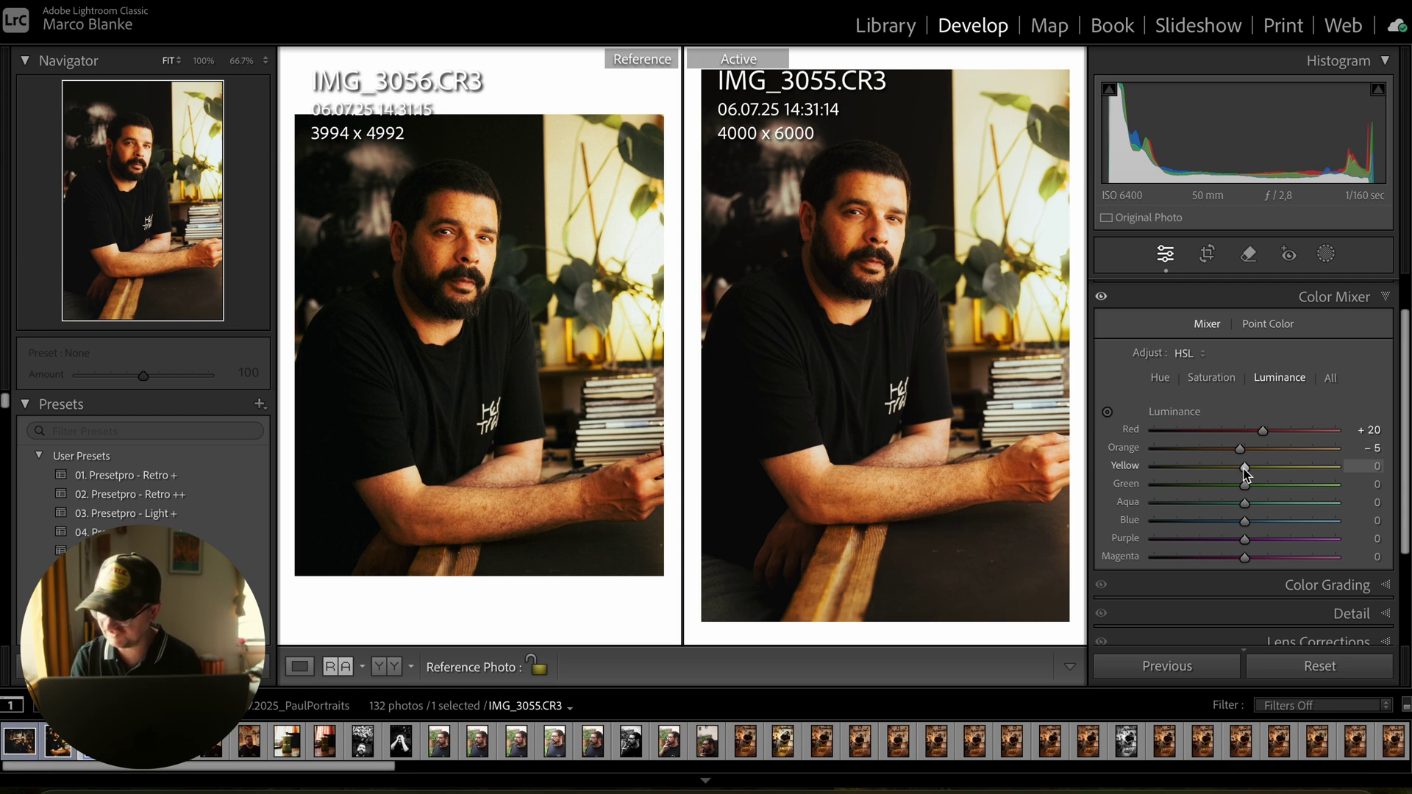
left_click_drag(1244, 469, 1251, 468)
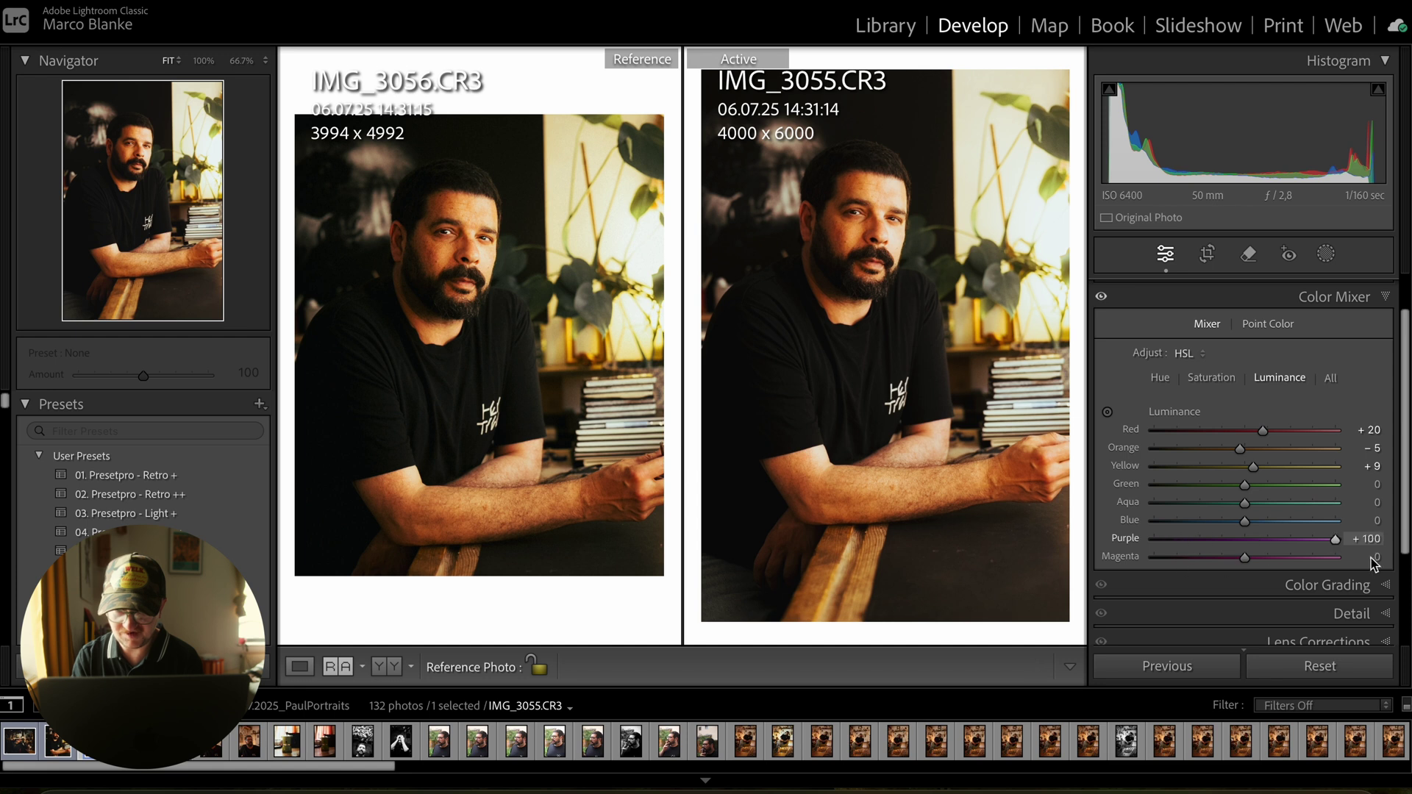
left_click_drag(1237, 548, 1267, 568)
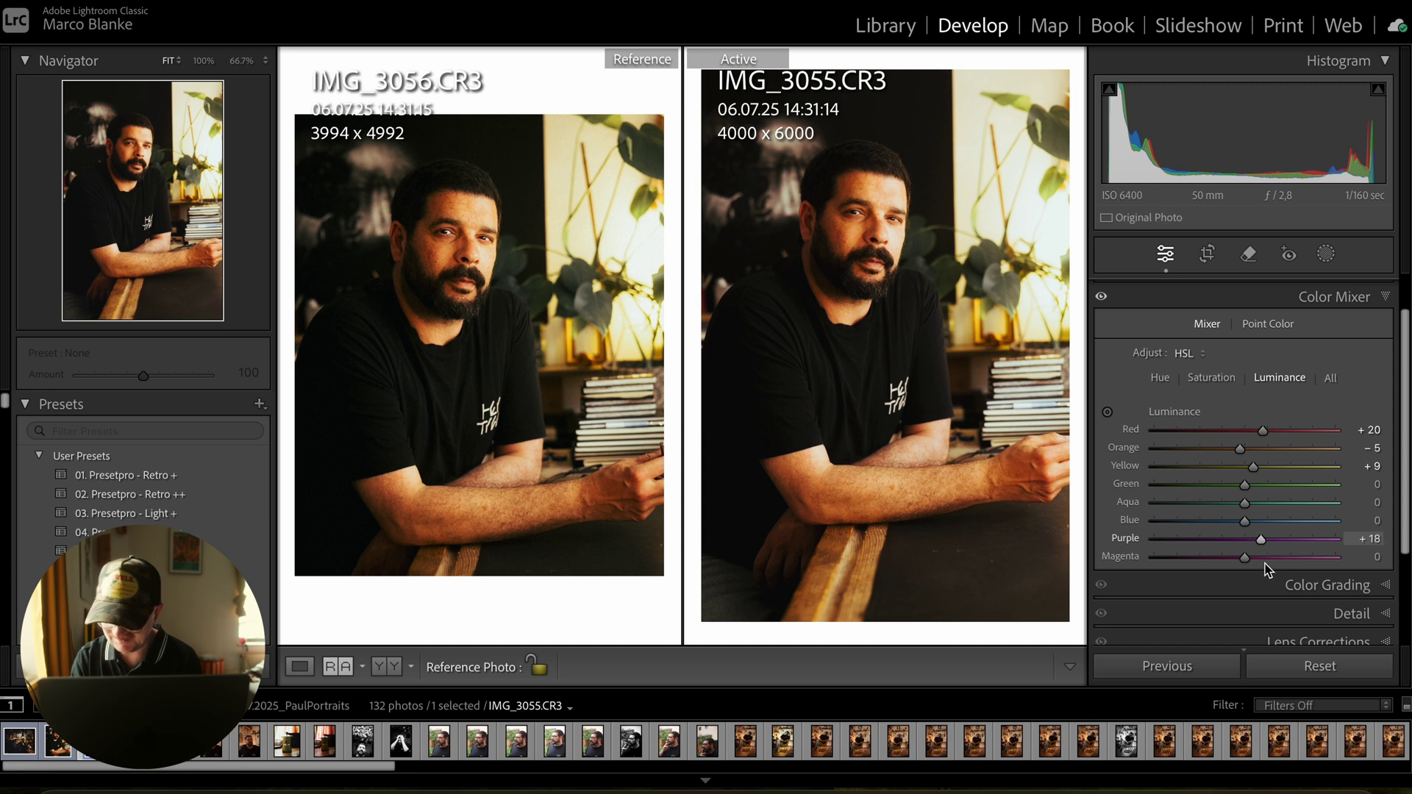
left_click(904, 453)
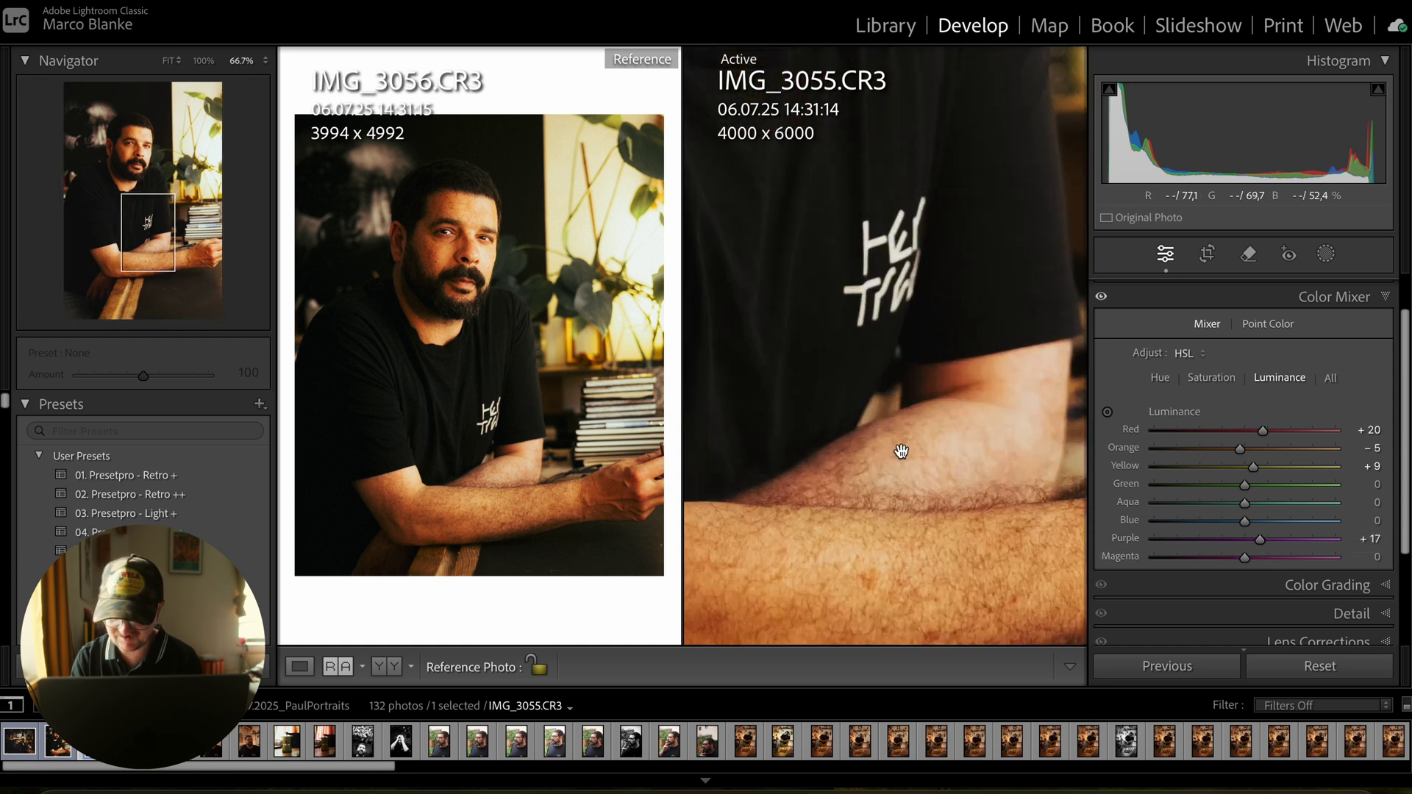
left_click(904, 453)
mouse_move(1244, 556)
left_mouse_down()
mouse_move(1307, 561)
mouse_move(1112, 562)
mouse_move(1284, 529)
mouse_move(1260, 563)
left_mouse_up()
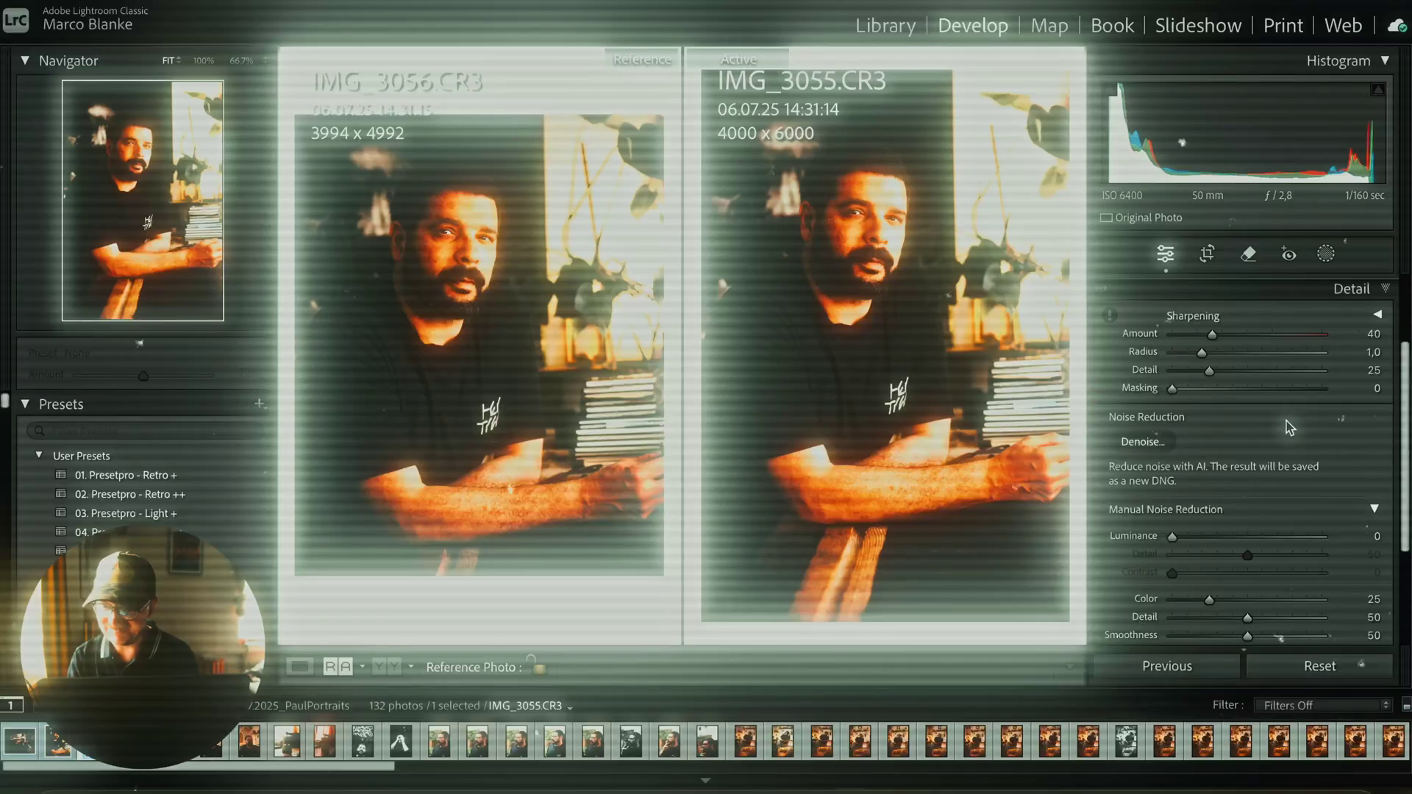
Set the sharpening Masking to 61 and Amount to 79, checking the result on the face up close.
scroll(1286, 421, "up", 1)
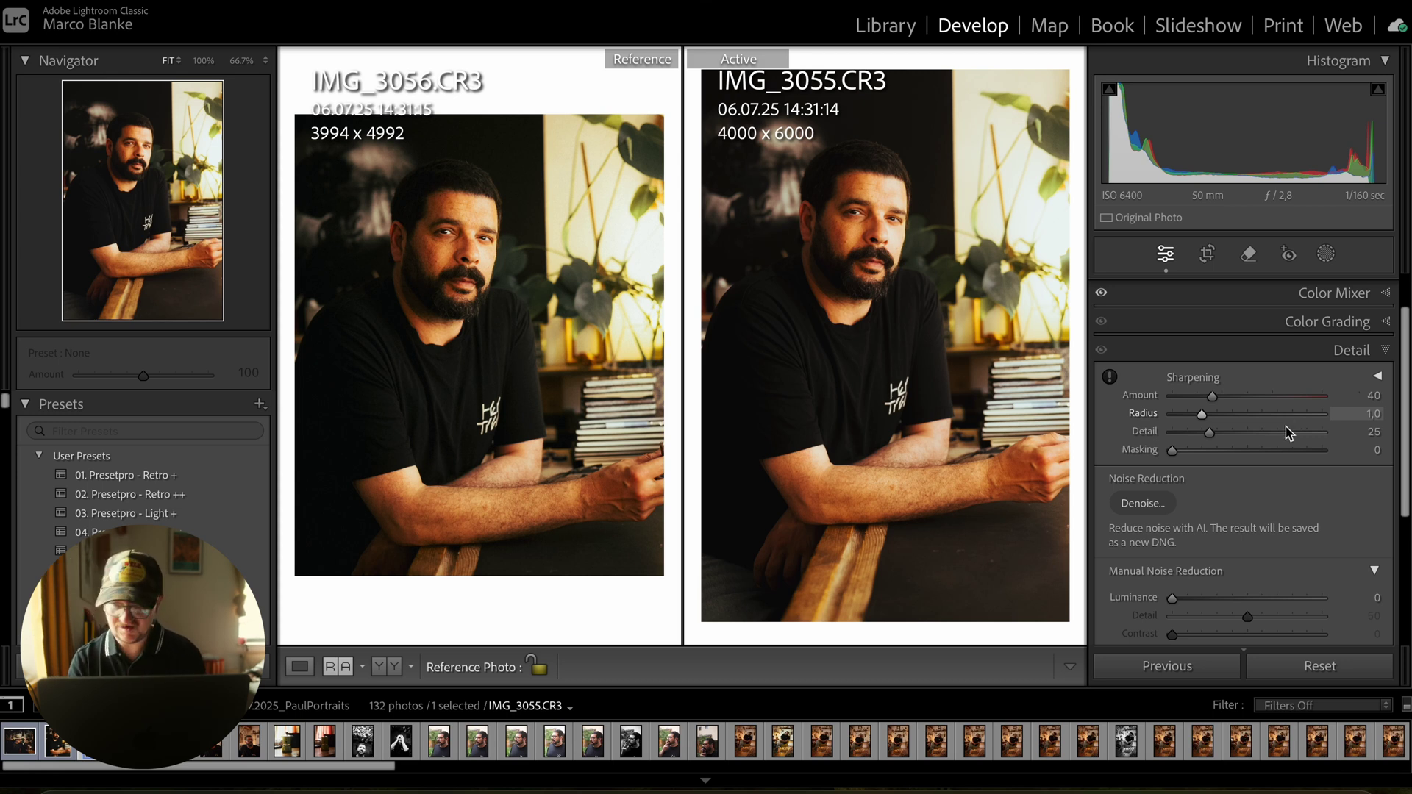
left_click_drag(1174, 450, 1268, 464)
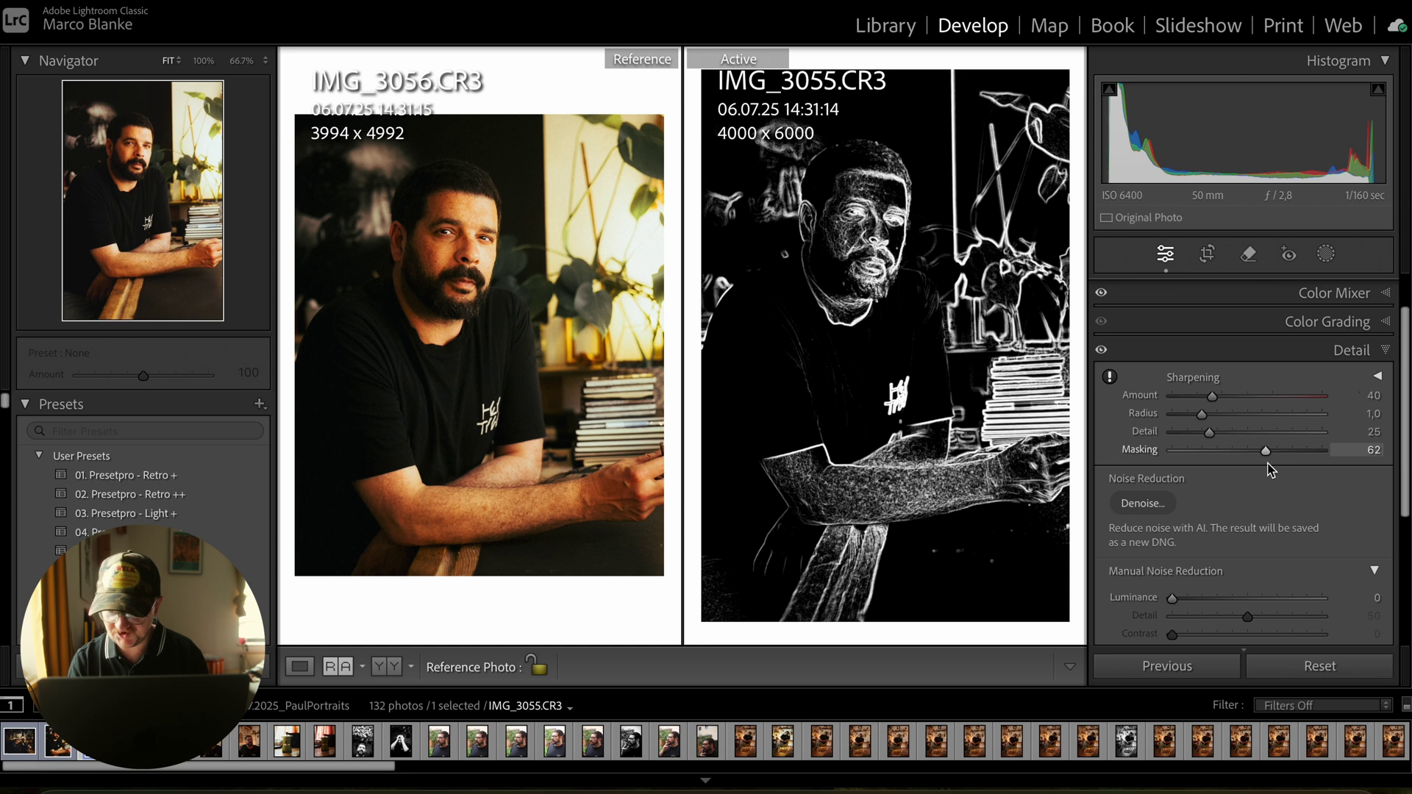
left_click_drag(1268, 463, 1265, 463)
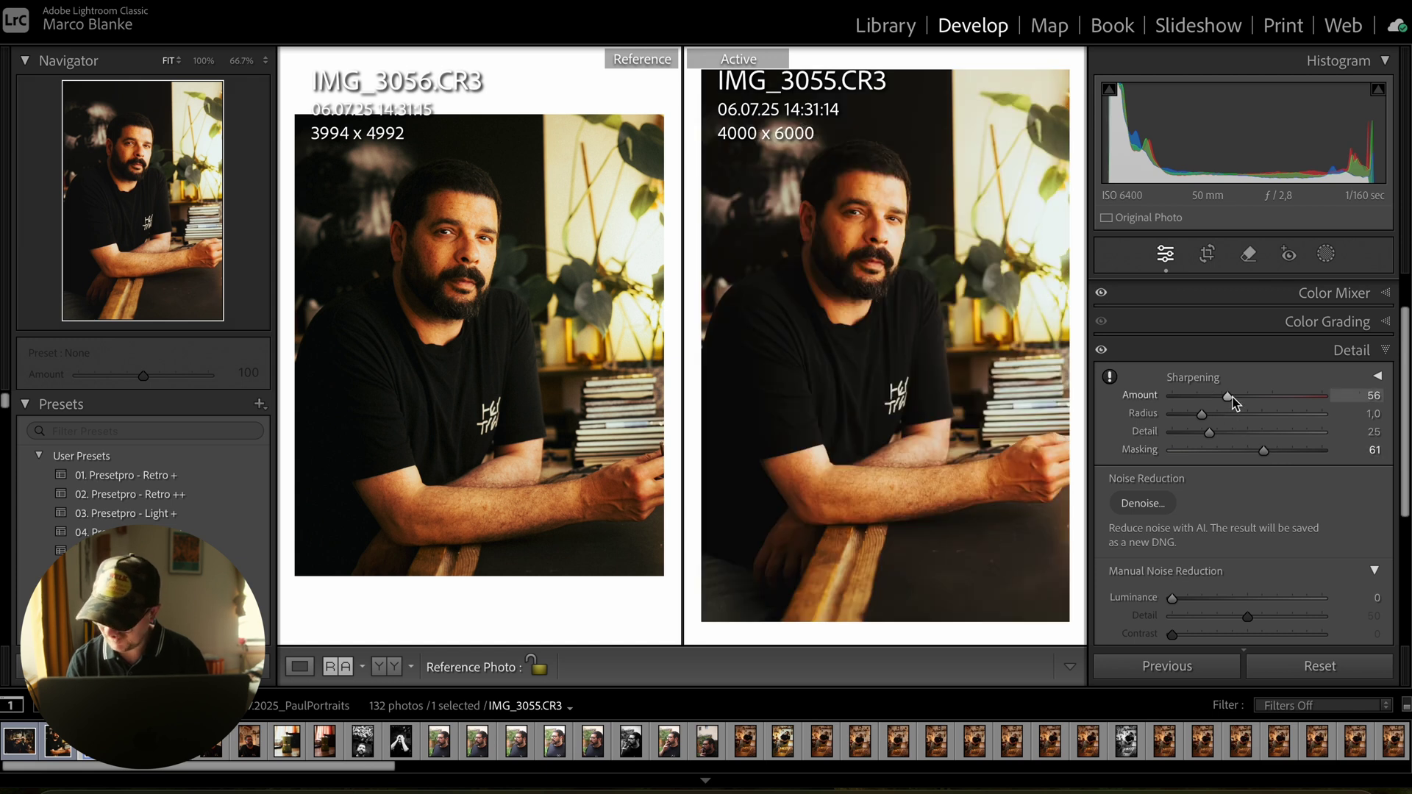
left_click_drag(1246, 397, 1256, 398)
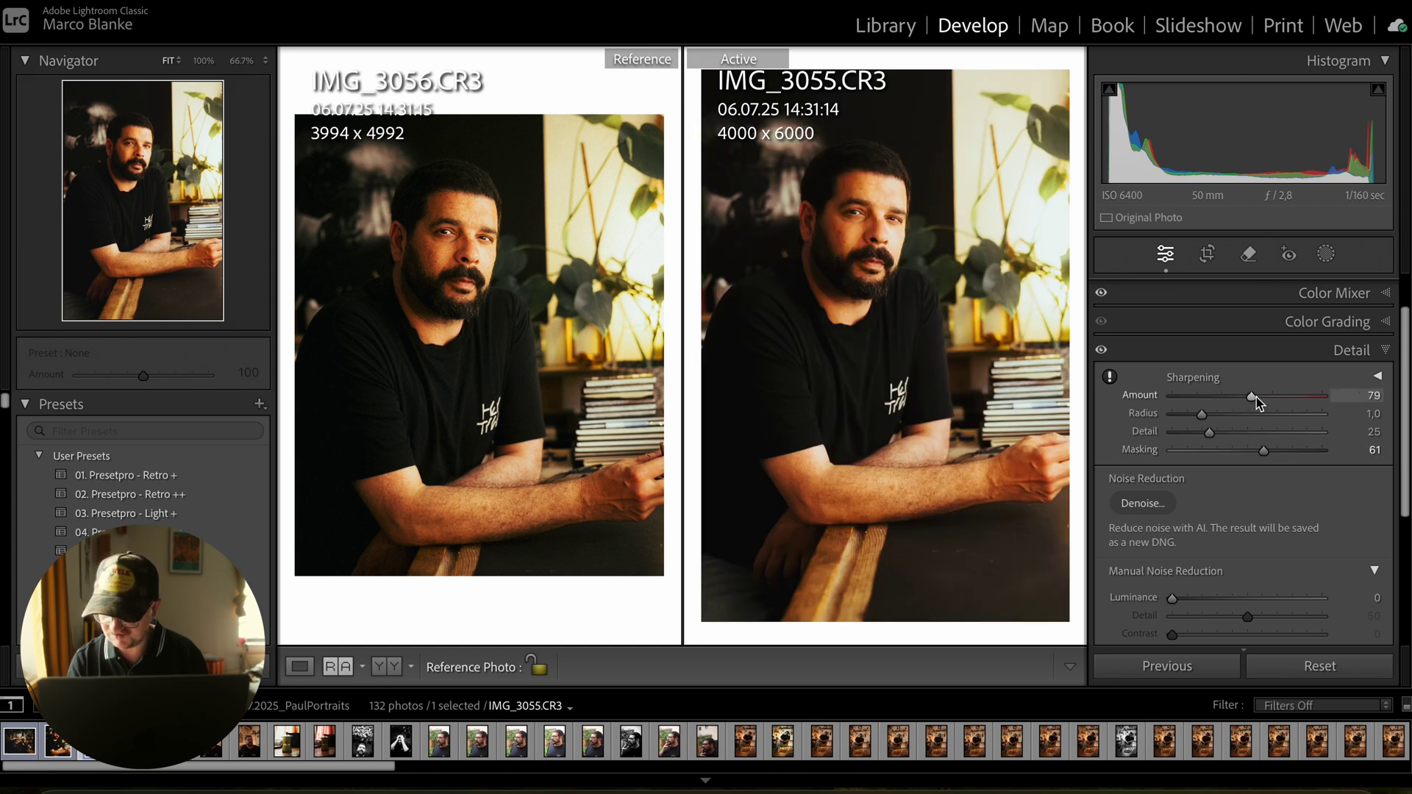
key("z")
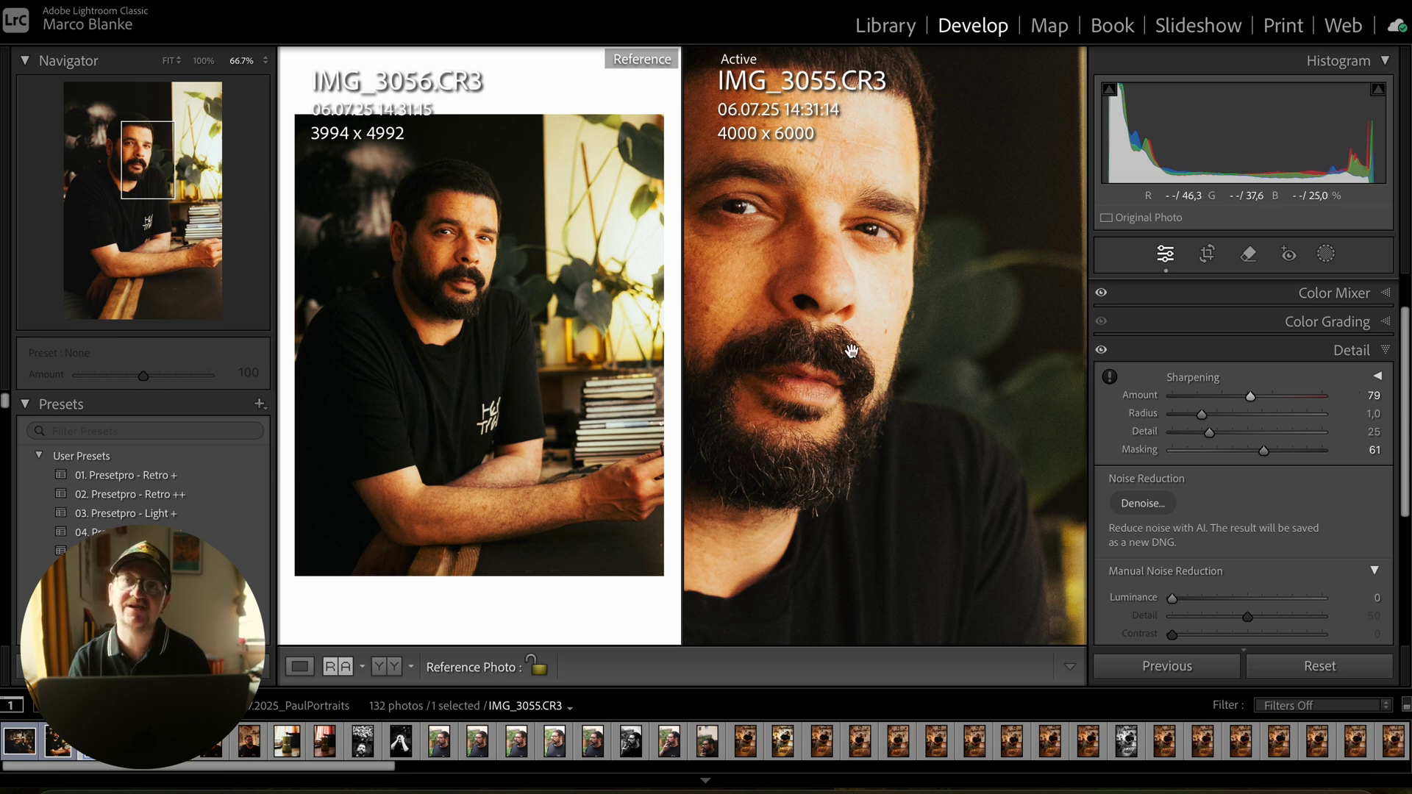
left_click_drag(820, 364, 868, 272)
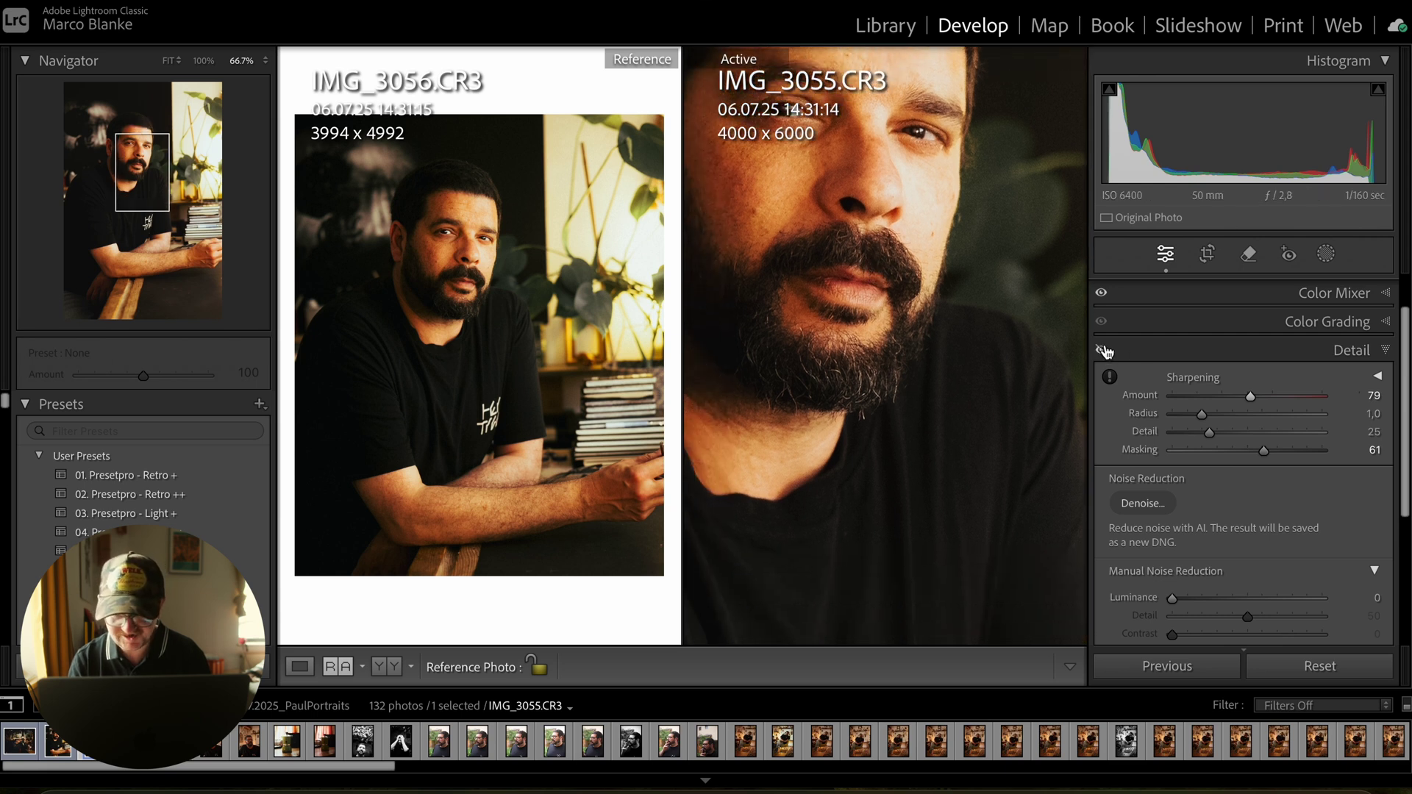
left_click(909, 348)
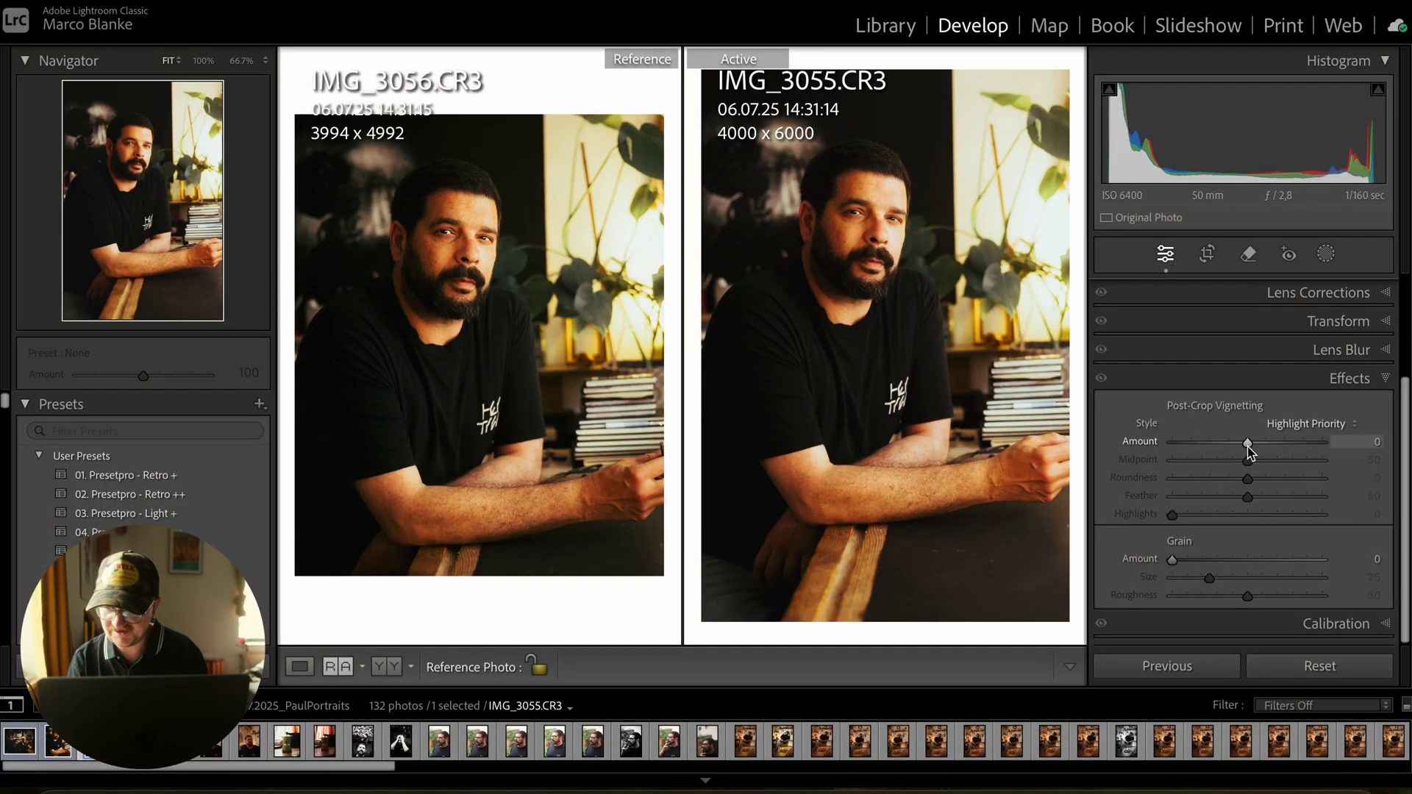
Add a post-crop vignette with Amount −16 and Midpoint 27, and set the grain Amount to 35.
left_click_drag(1248, 445, 1238, 445)
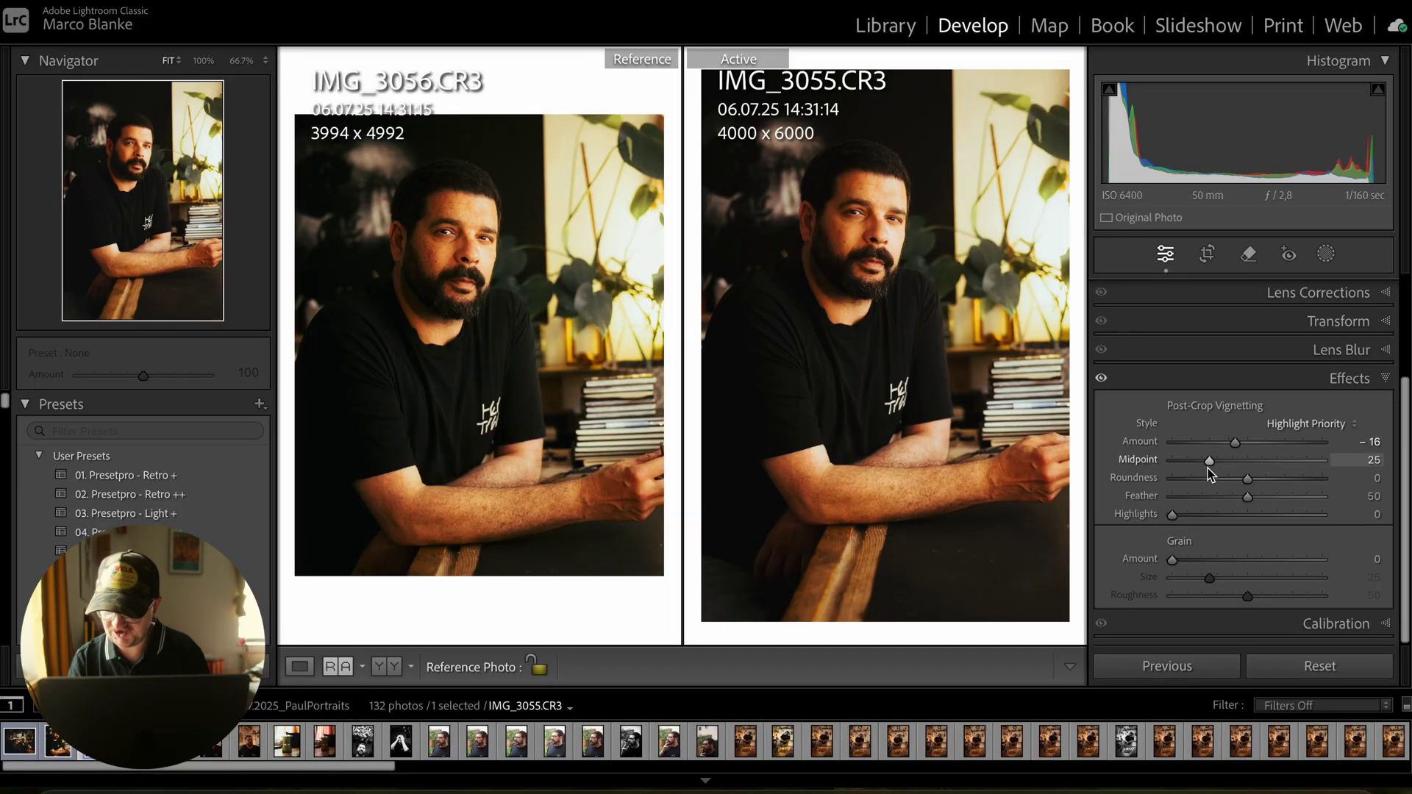
mouse_move(1213, 466)
left_mouse_down()
mouse_move(1307, 464)
mouse_move(1177, 474)
mouse_move(1311, 461)
mouse_move(1113, 494)
mouse_move(1286, 490)
mouse_move(1210, 488)
left_mouse_up()
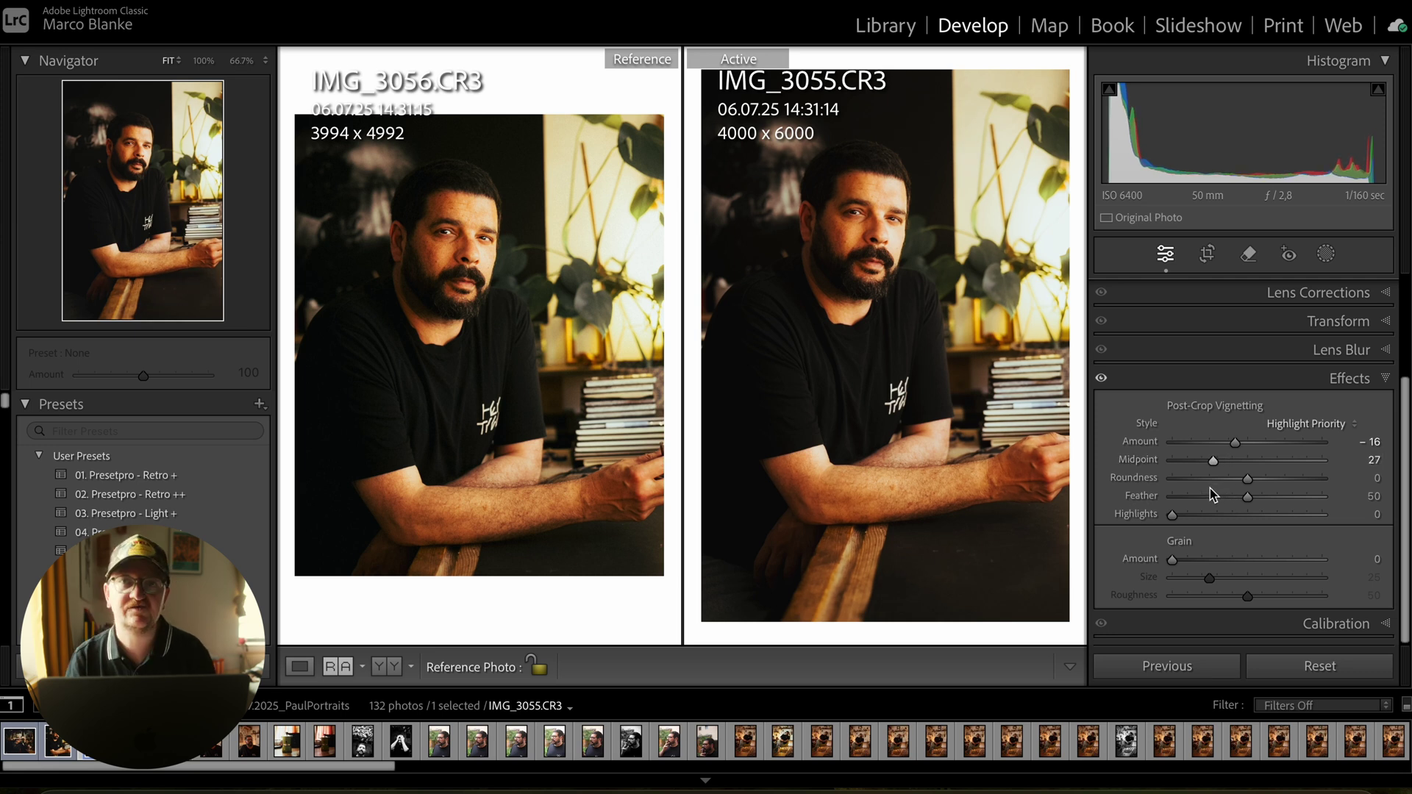
left_click_drag(1182, 564, 1224, 568)
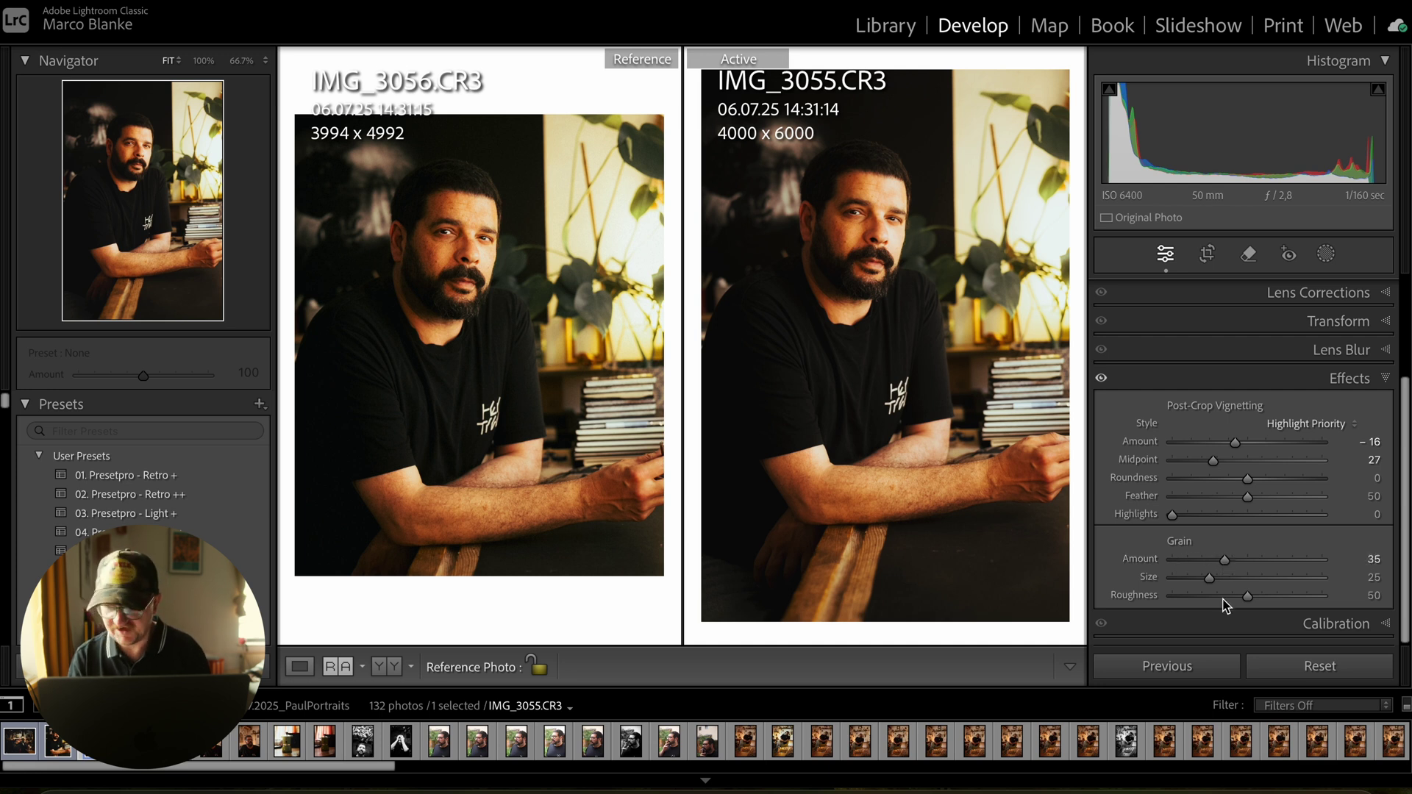
Set the grain Size to 36 and inspect the grain on the face up close.
left_click_drag(1211, 577, 1228, 577)
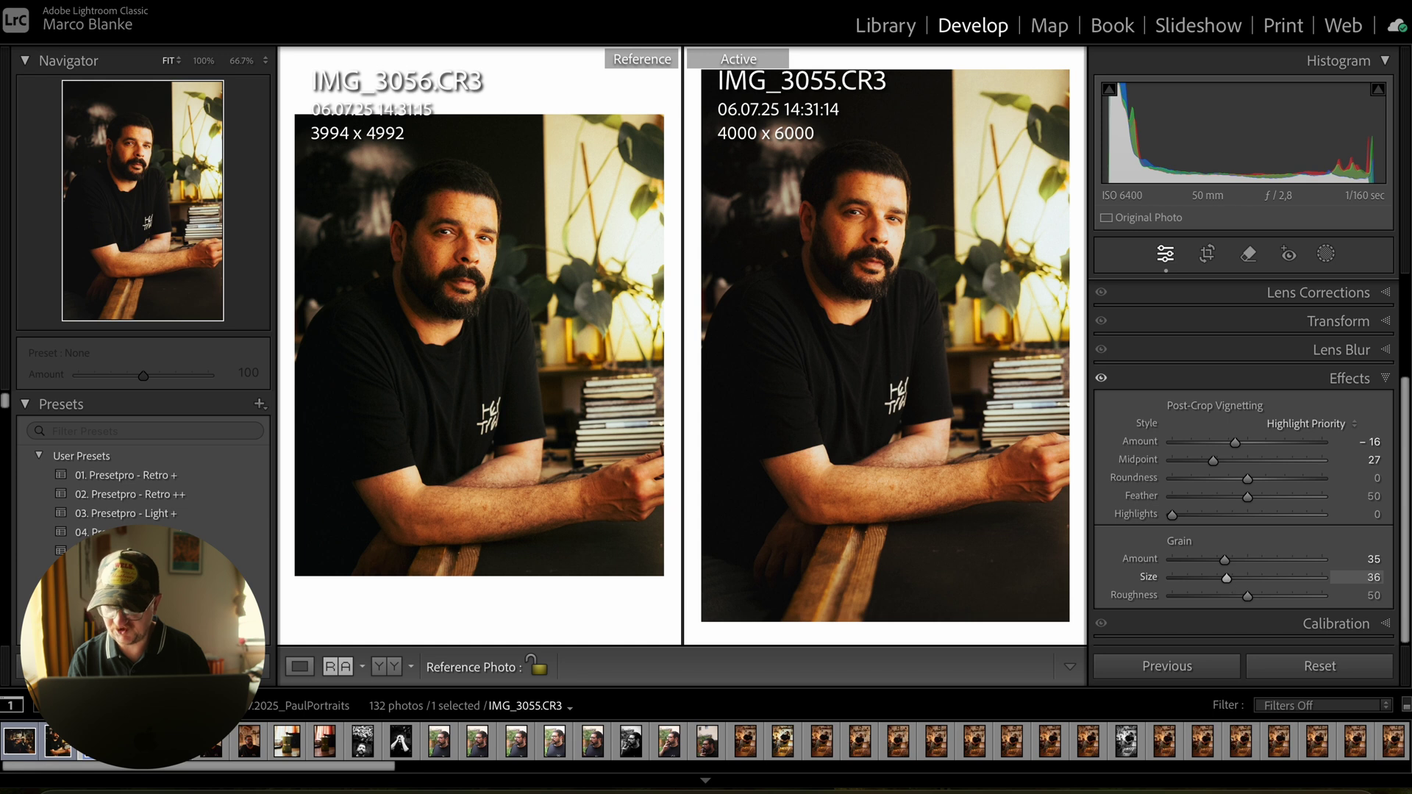
left_click(859, 228)
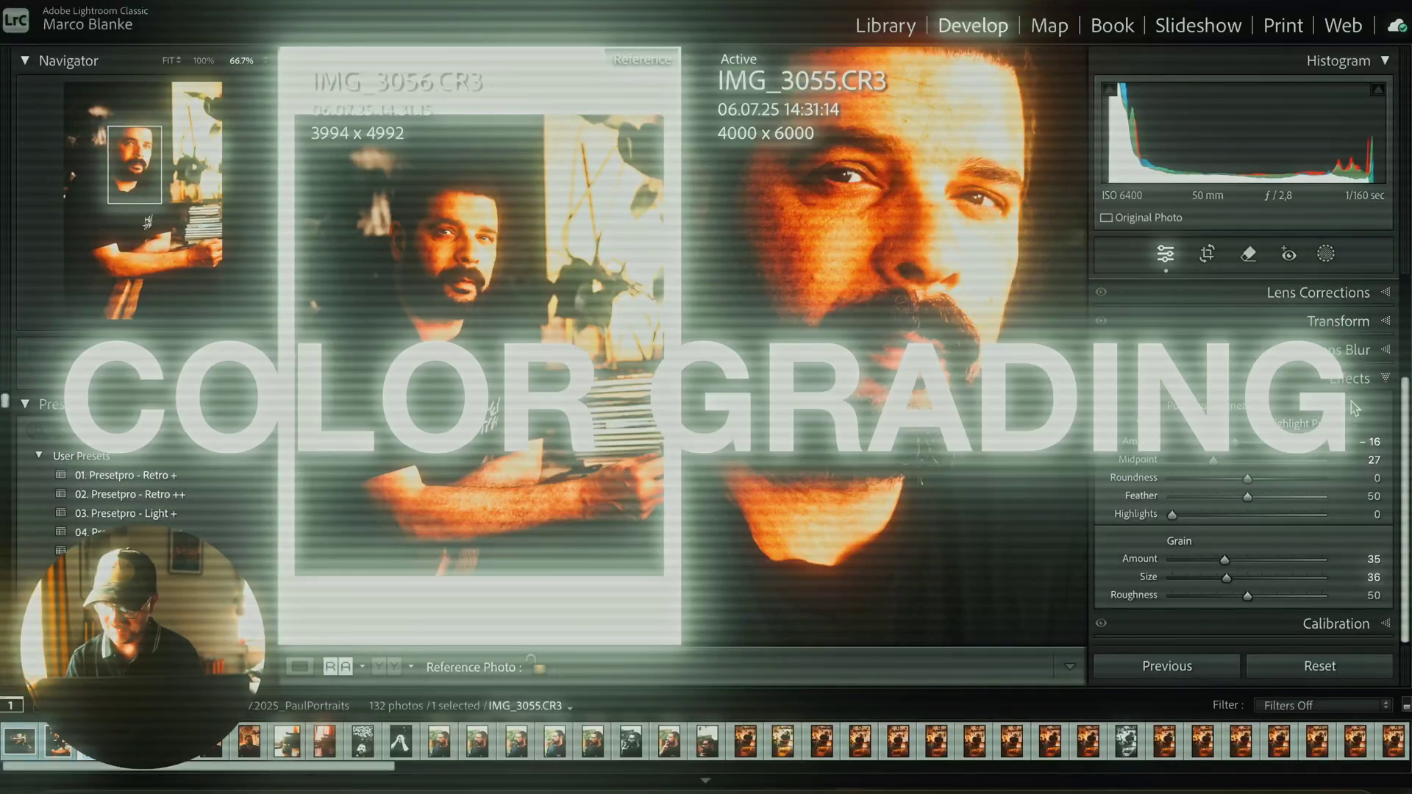
In Color Grading, set the Shadows hue to 66 and the Highlights hue to about 52, leaving both without saturation.
left_click(1357, 400)
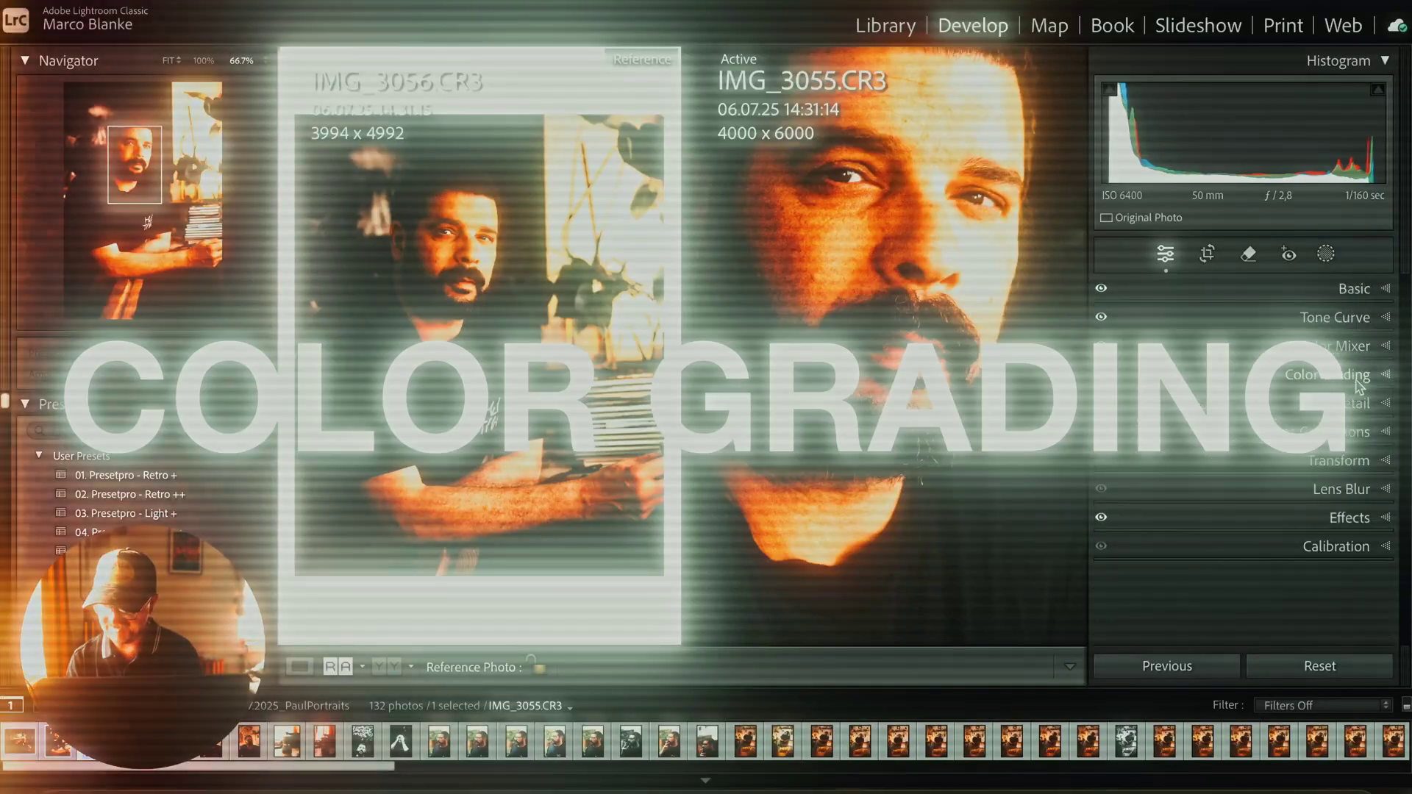
left_click(1331, 372)
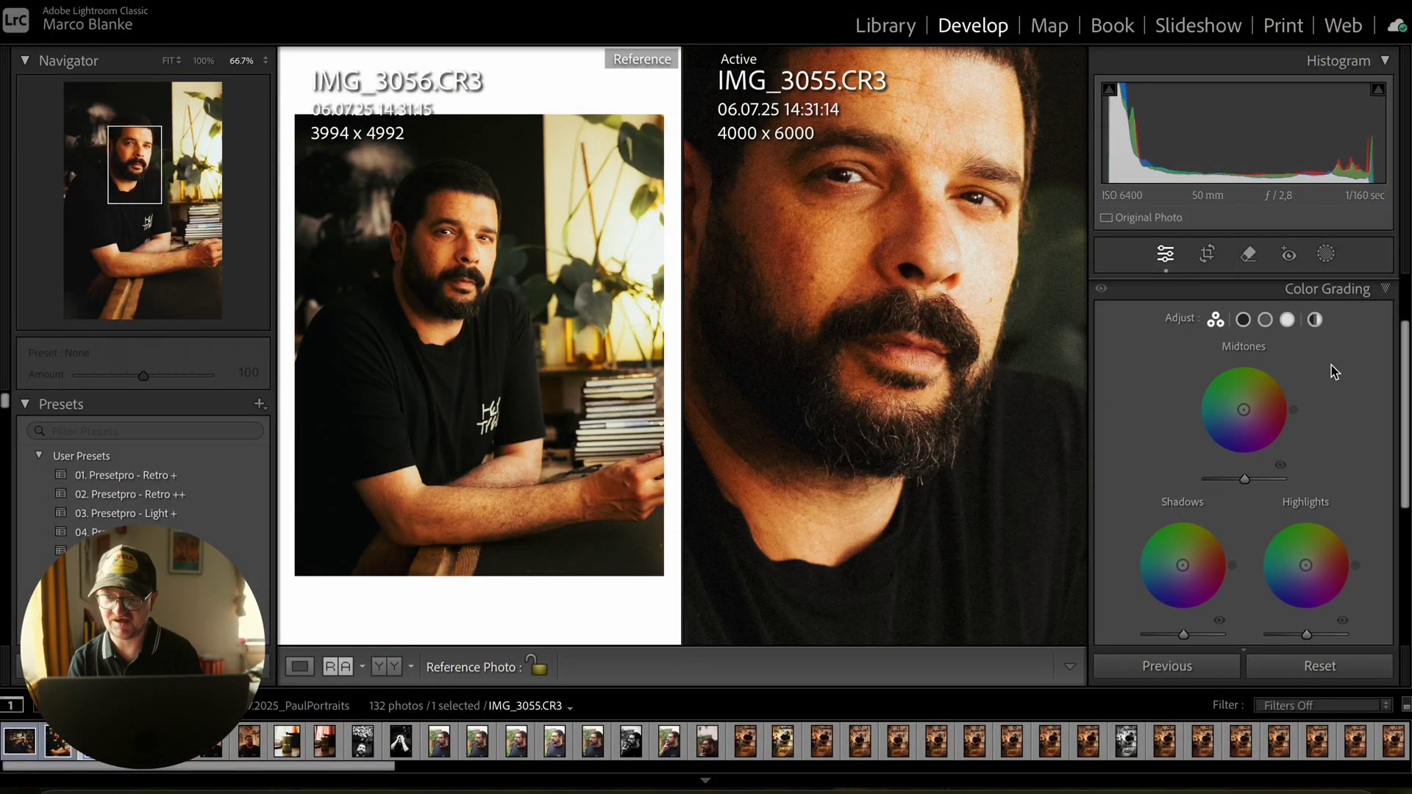
scroll(1320, 393, "down", 2)
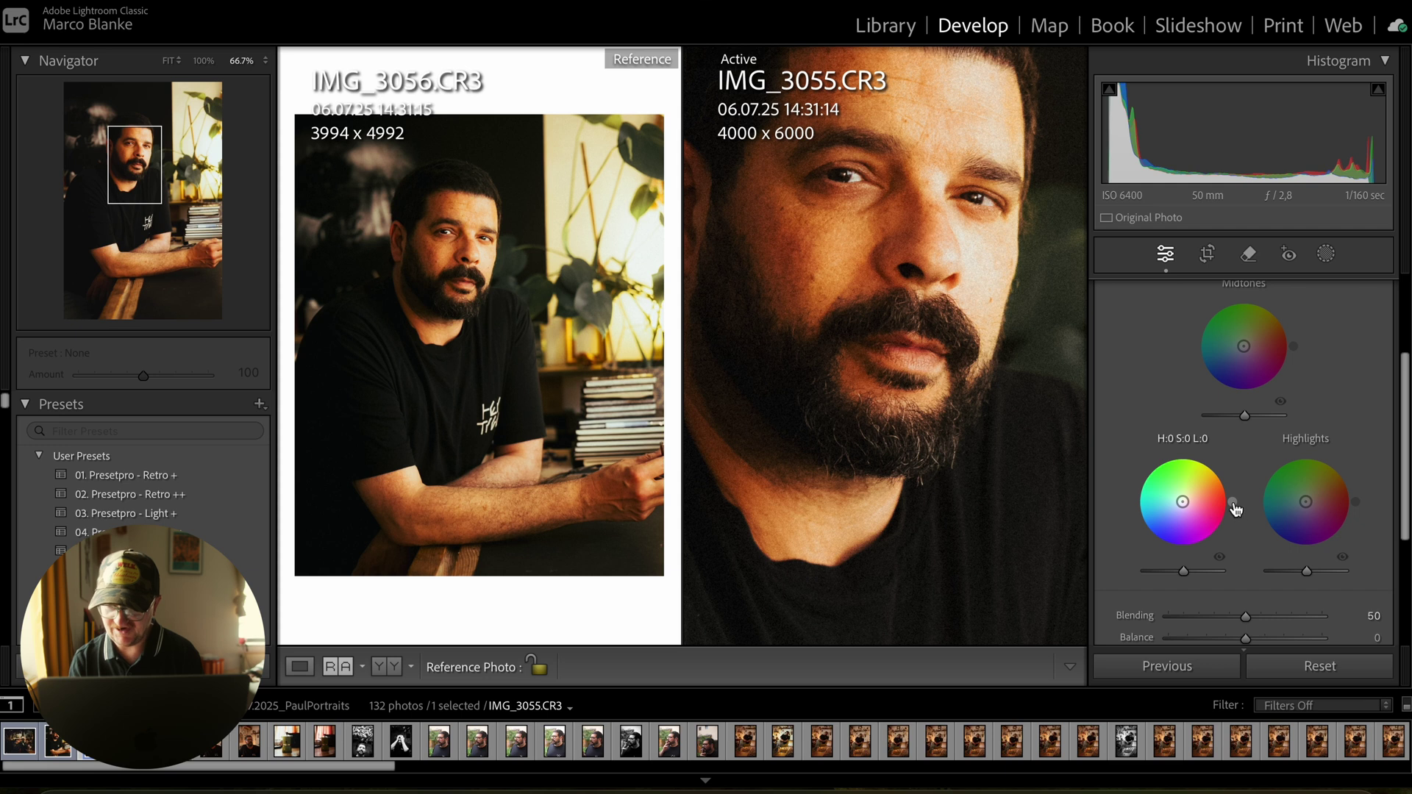
left_click_drag(1234, 506, 1203, 457)
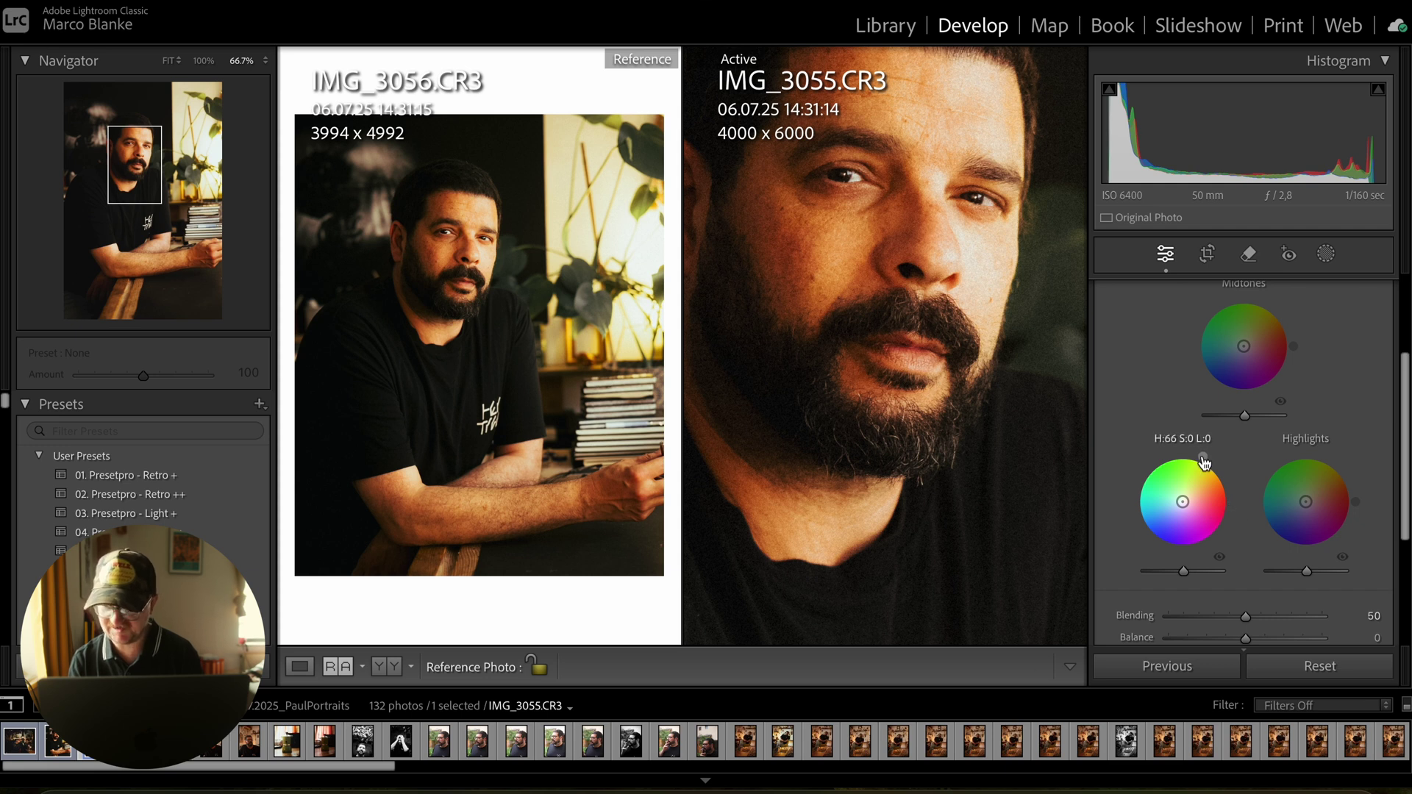
left_click_drag(1356, 502, 1337, 462)
scroll(1279, 441, "up", 2)
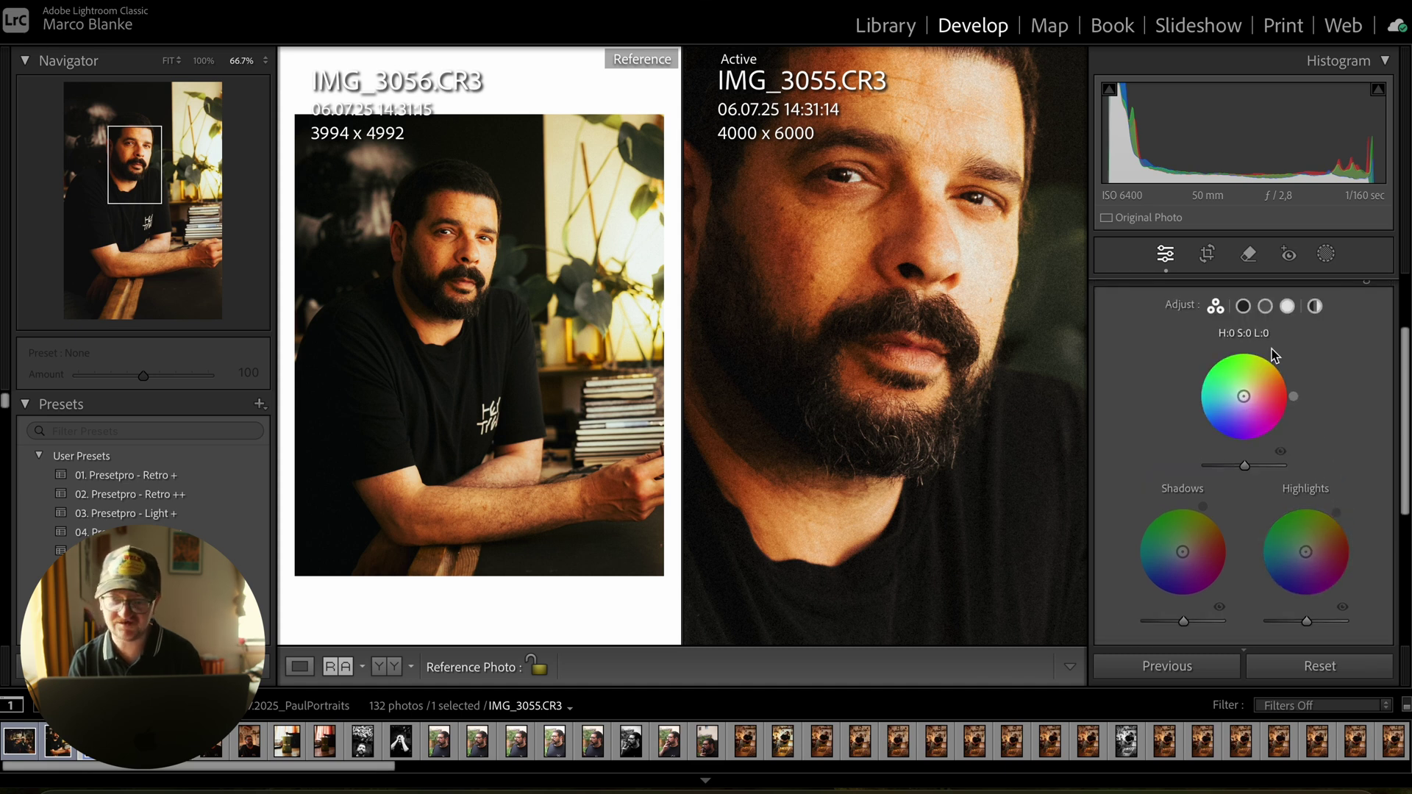
scroll(1213, 482, "down", 2)
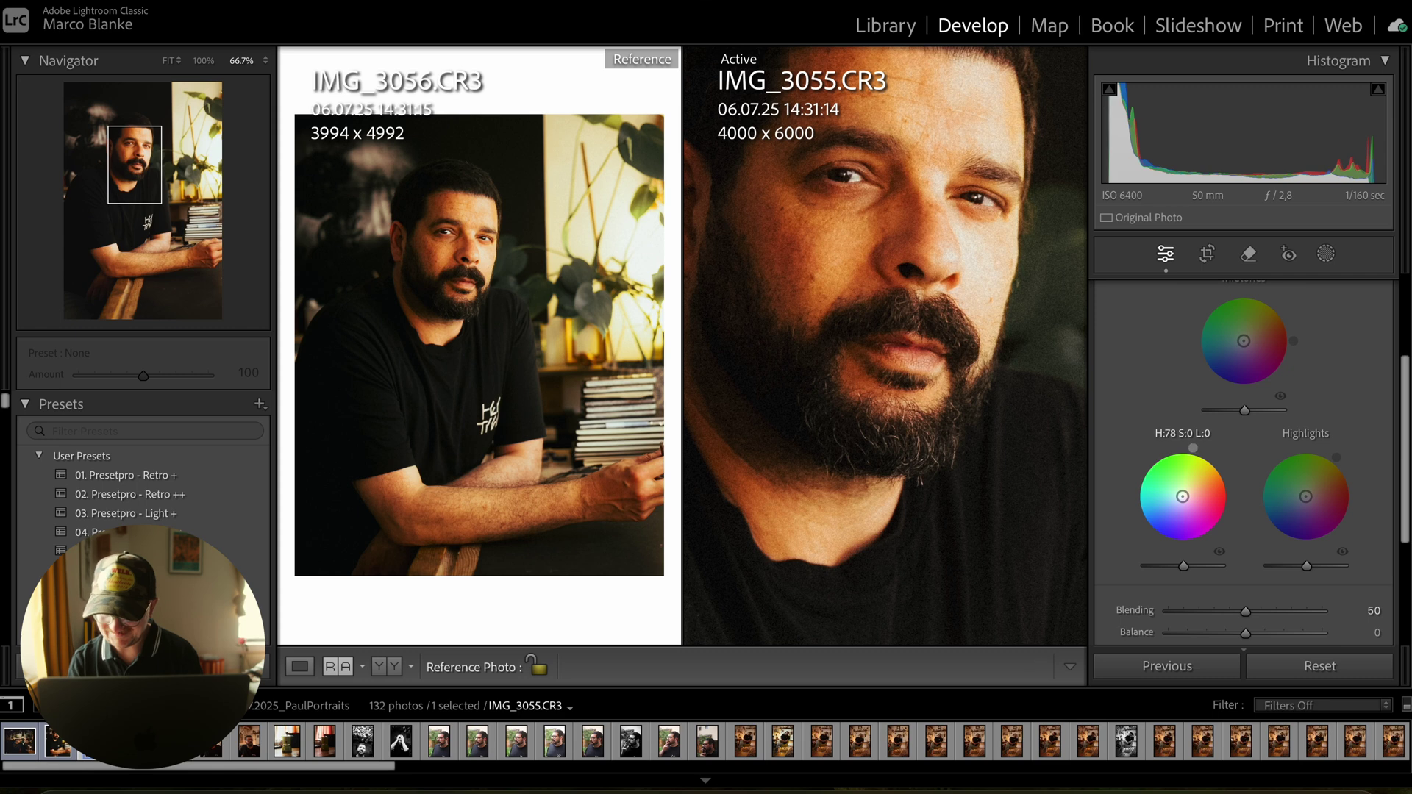
Add a subtle yellow-green tint with low saturation to the Shadows, and shift the Highlights hue slightly toward yellow-green.
left_click_drag(1193, 448, 1201, 460)
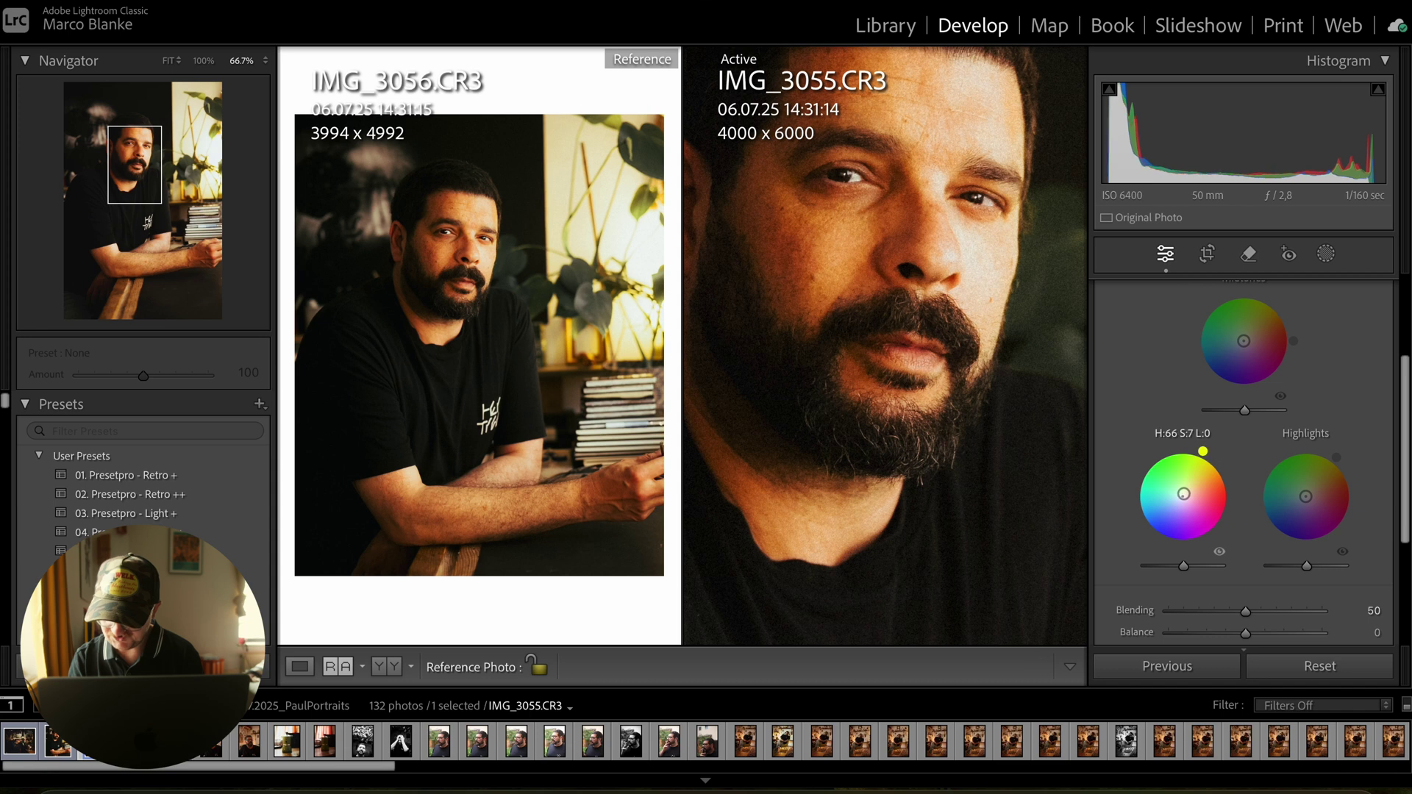
left_click_drag(1202, 451, 1198, 450)
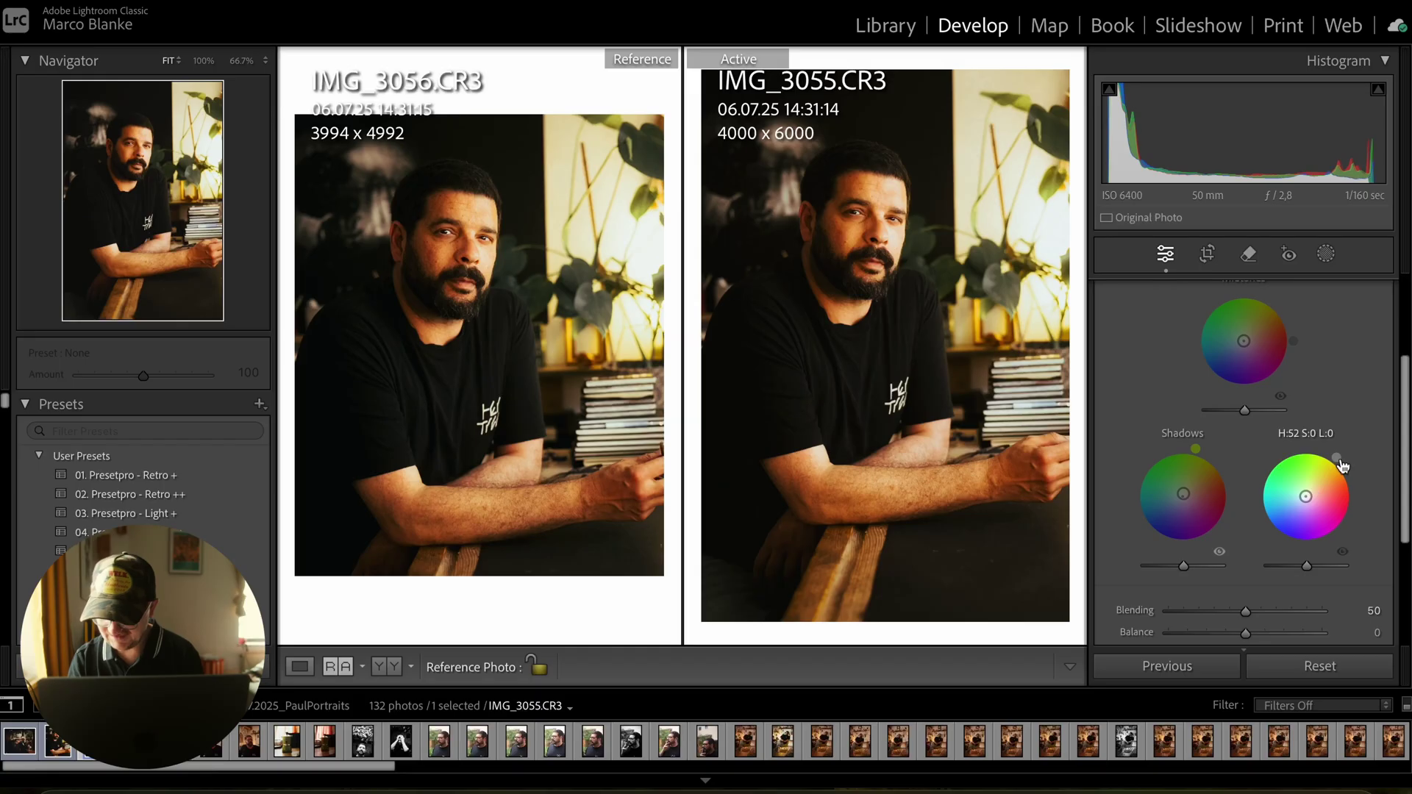
left_click_drag(1339, 461, 1333, 455)
scroll(1103, 373, "up", 3)
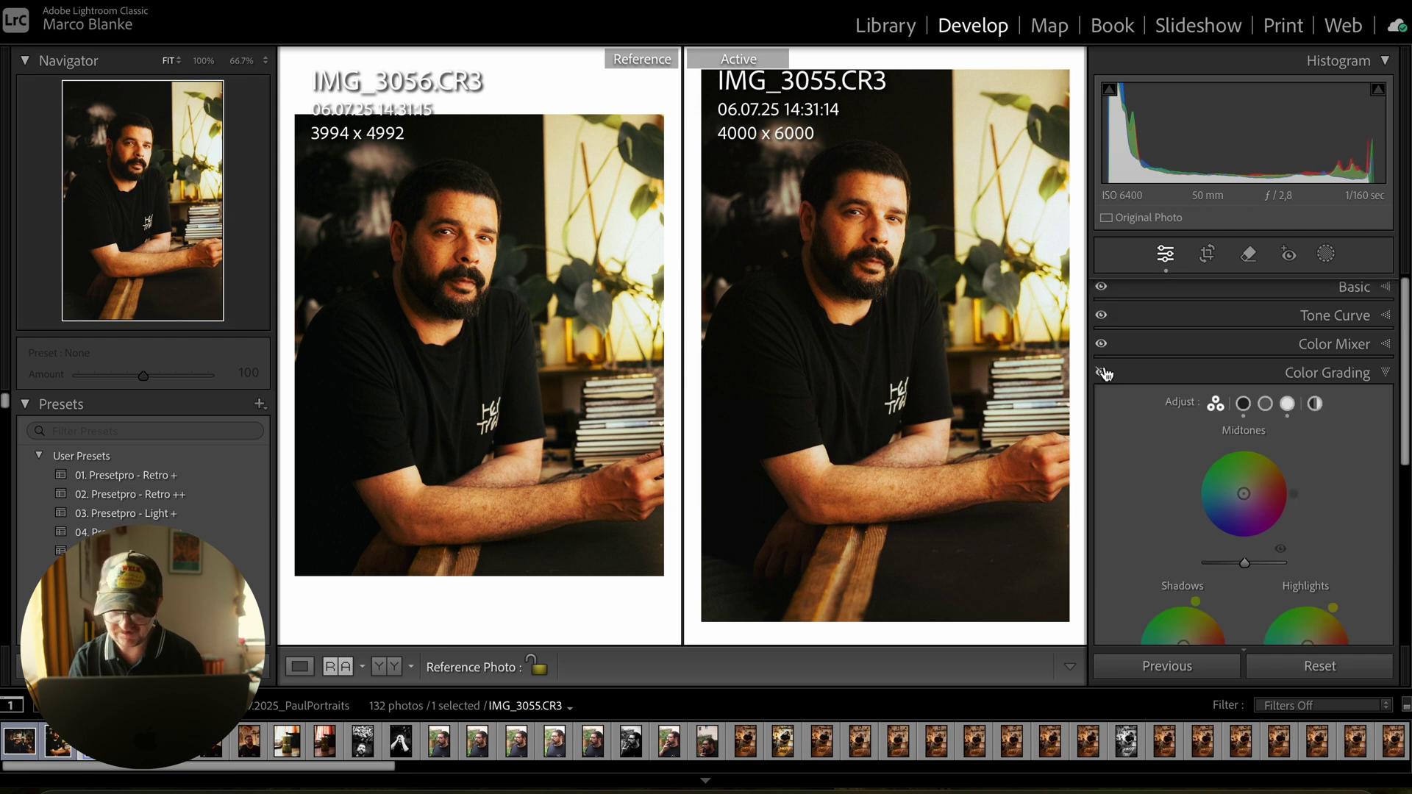
left_click(1187, 374)
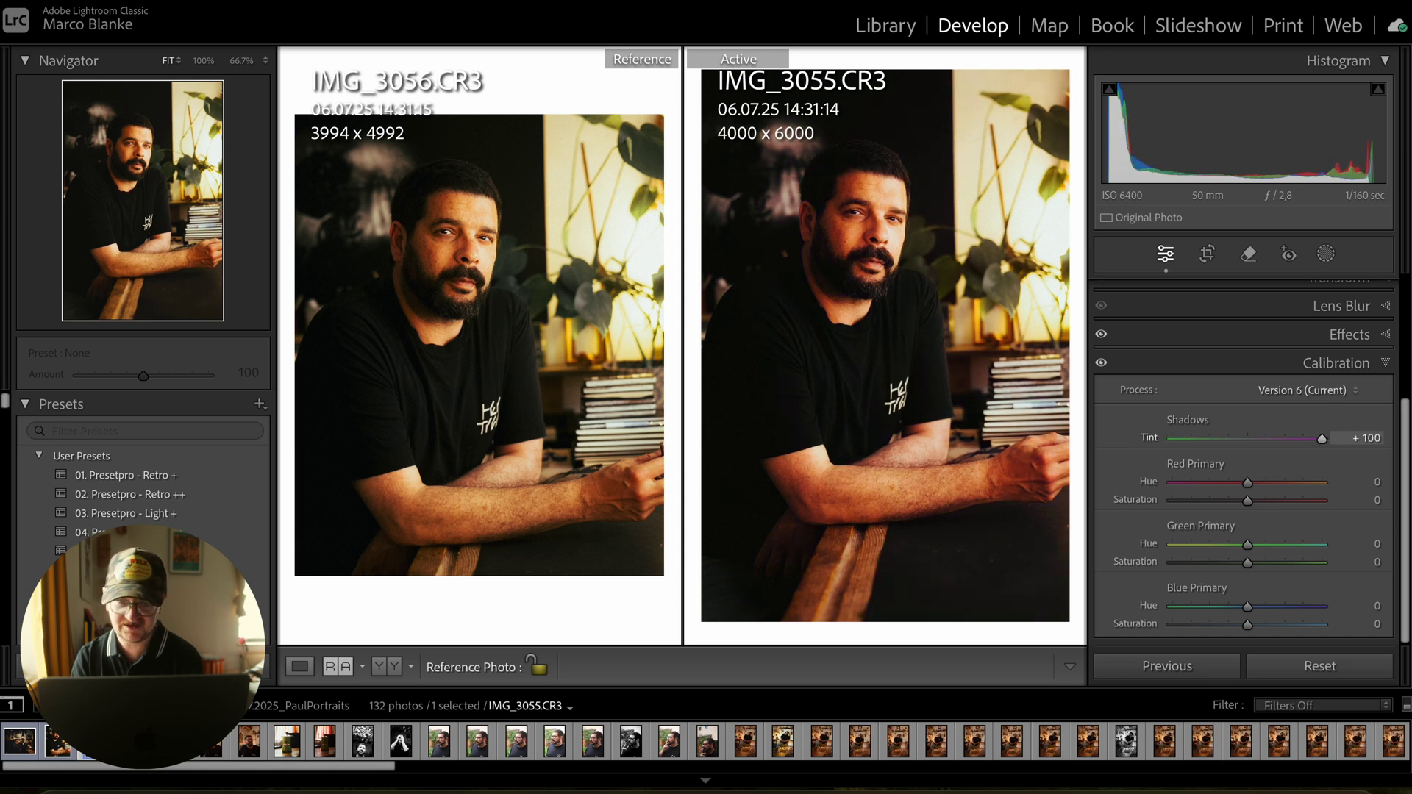
Set the Calibration Shadows Tint to −15, Red Primary Hue to −2 and Red Primary Saturation to +3.
left_click_drag(1172, 439, 1242, 449)
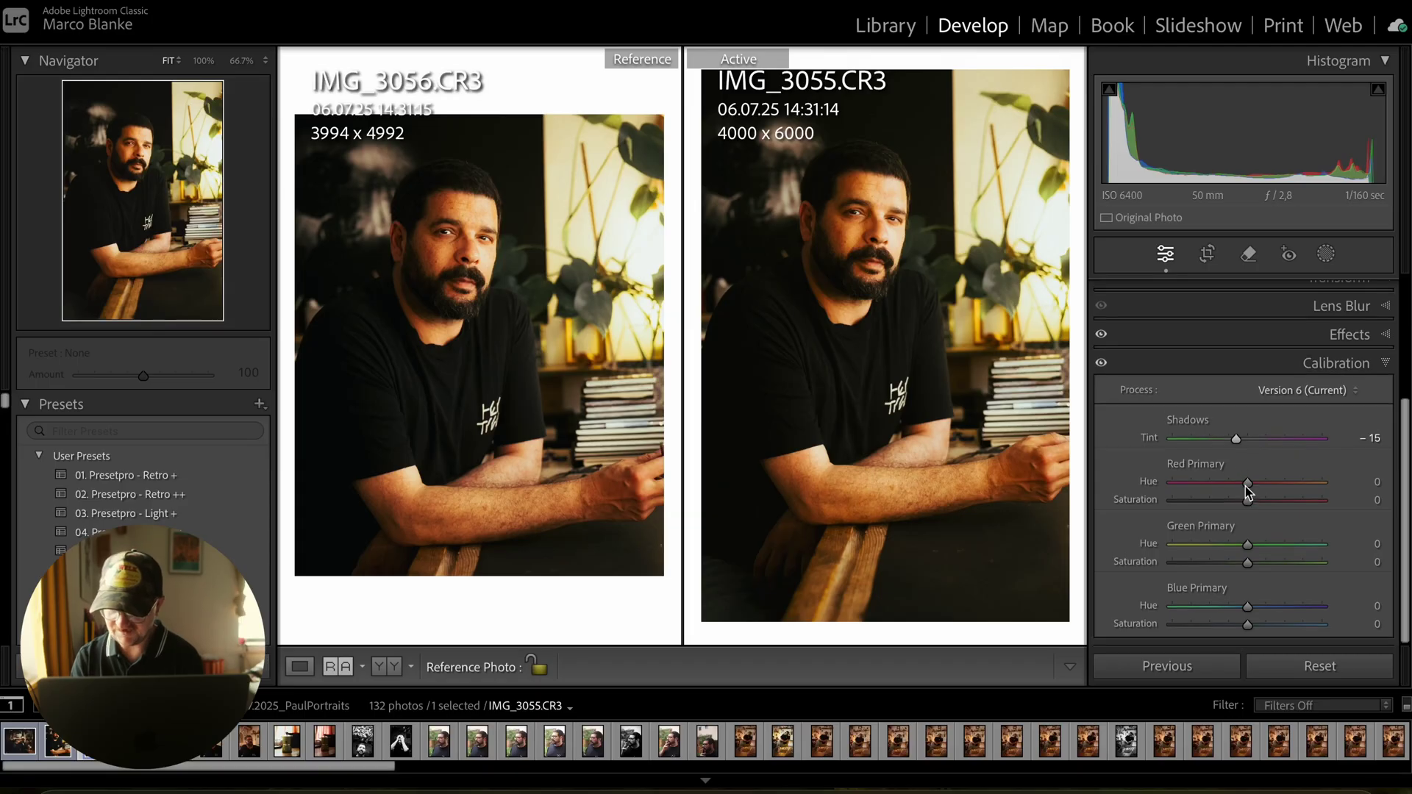
left_click_drag(1248, 484, 1258, 544)
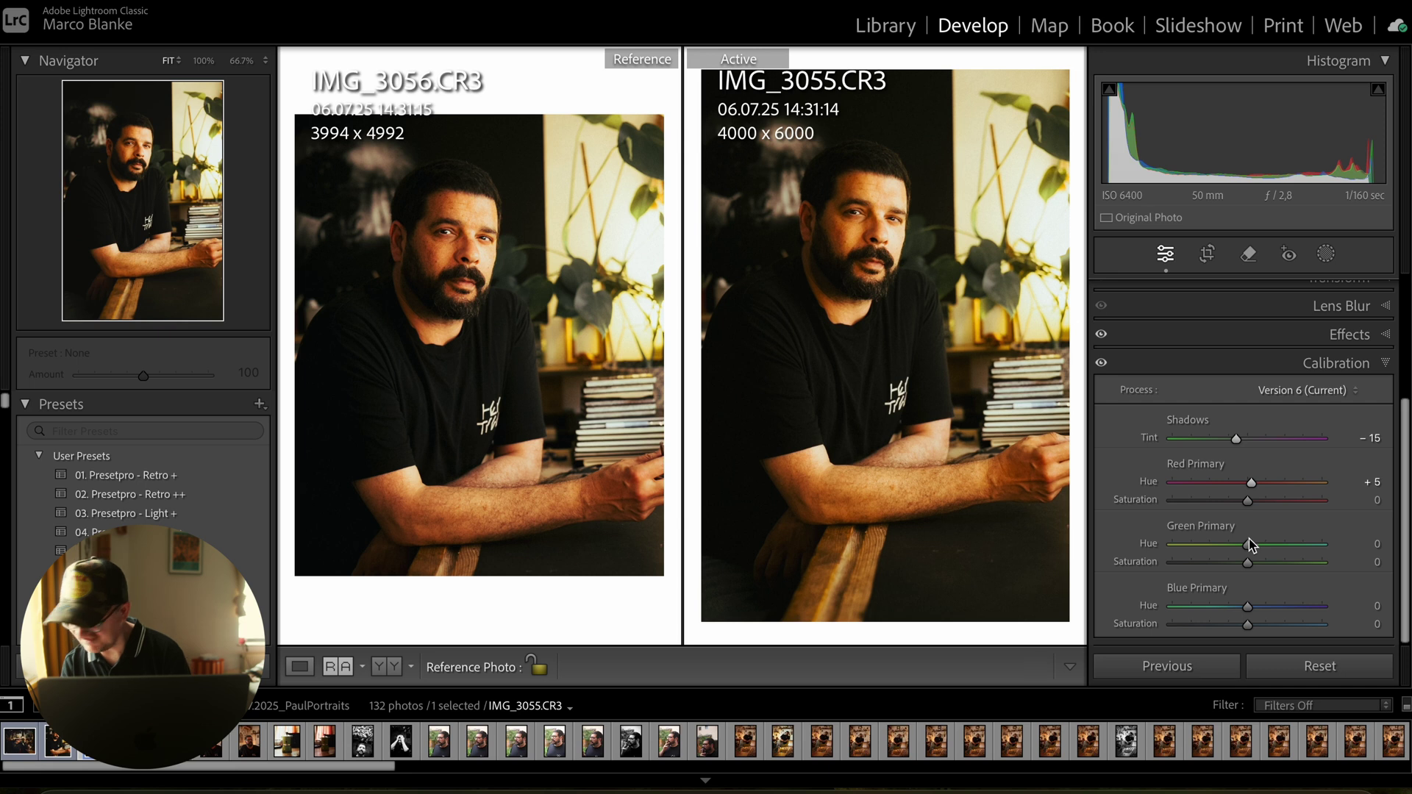
left_click_drag(1254, 542, 1245, 543)
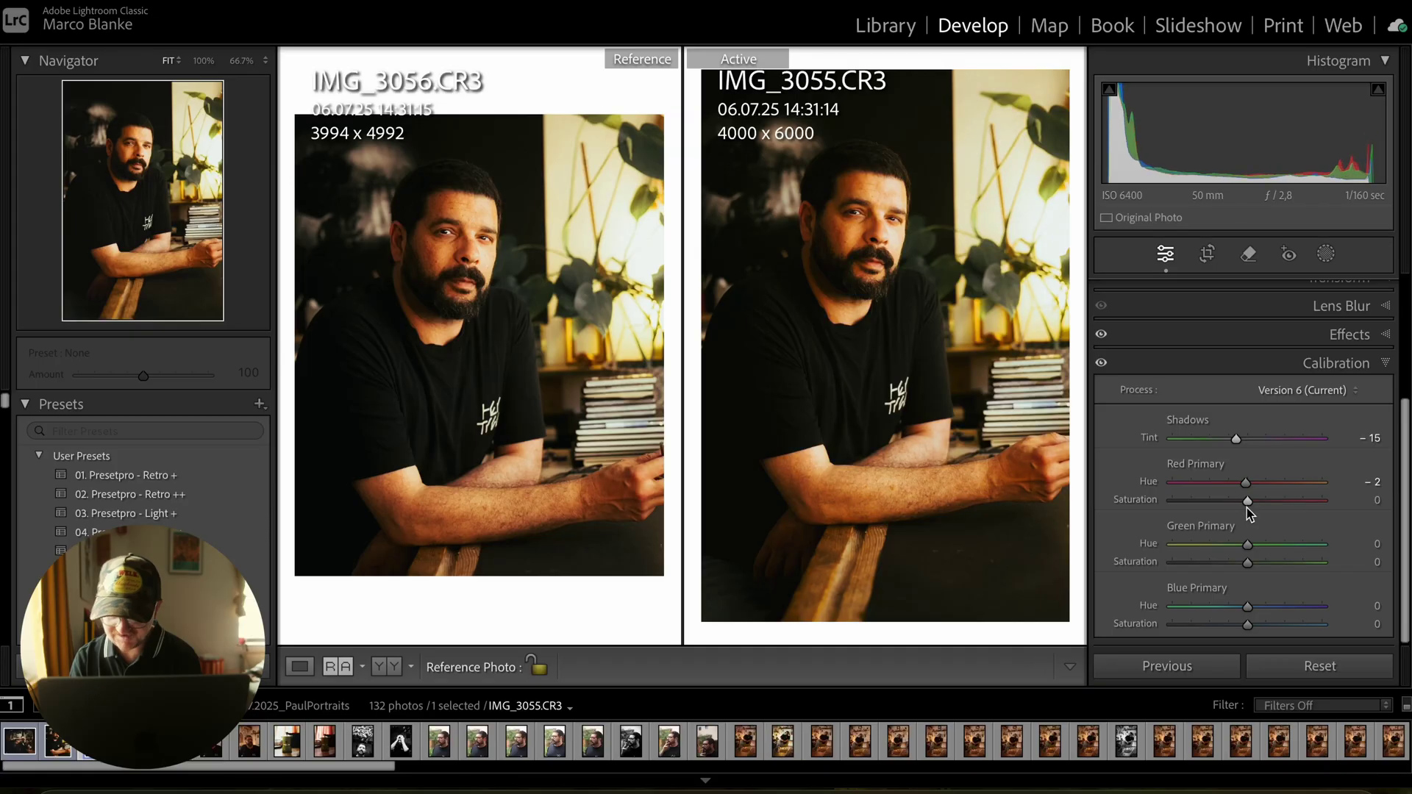
left_click_drag(1247, 507, 1253, 508)
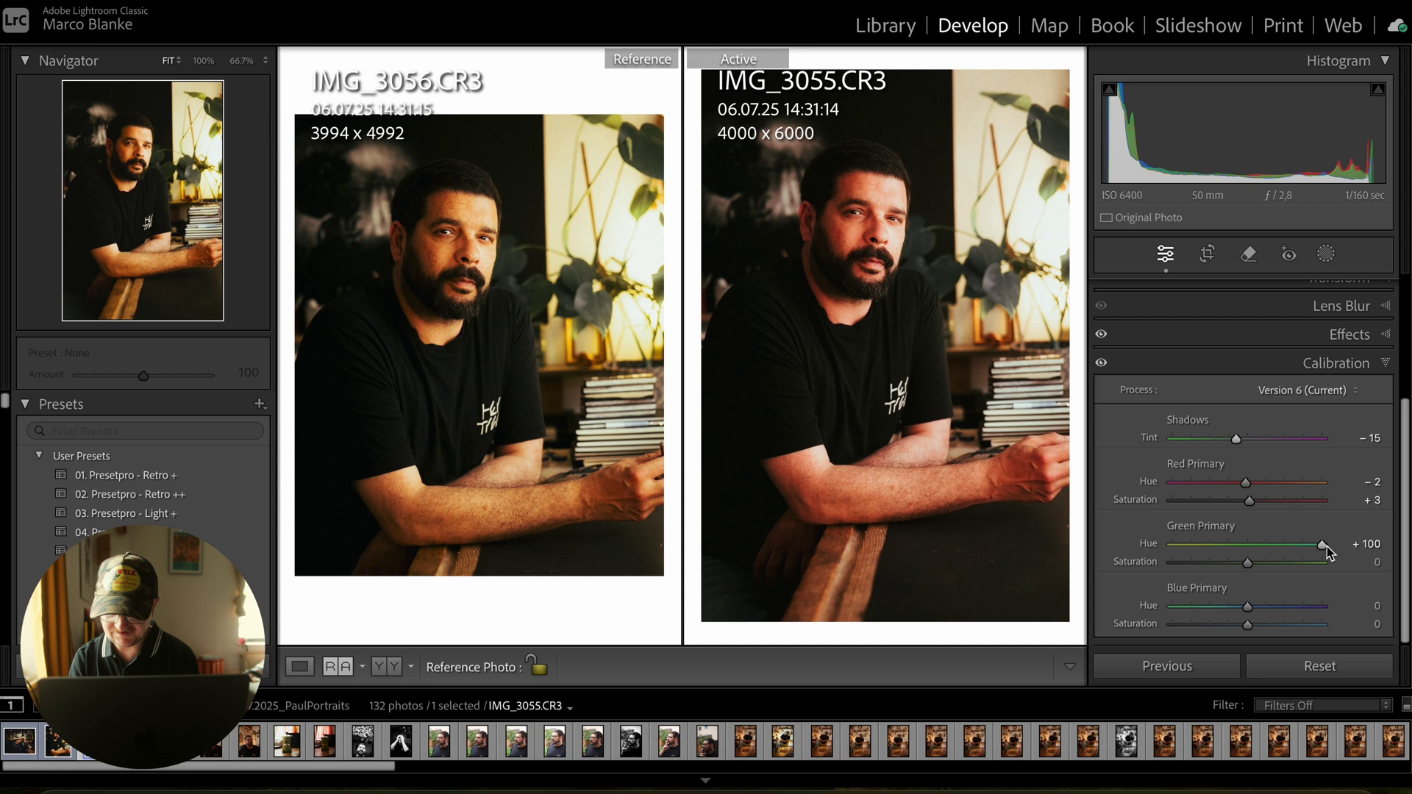
Set the Calibration Green Primary Hue to +5 and Saturation to +7, and the Blue Primary Hue to +1 and Saturation to −10.
left_click_drag(1326, 546, 1241, 552)
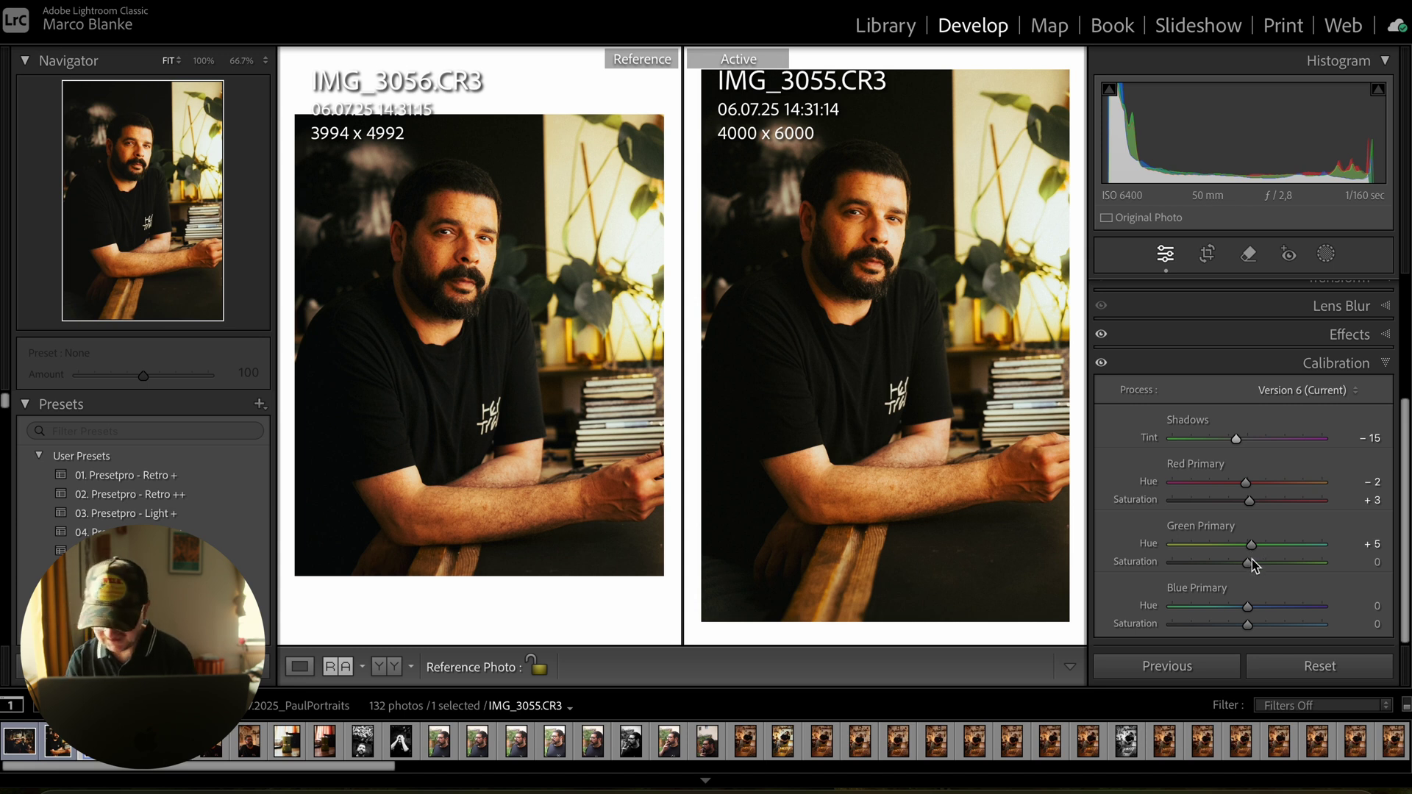
left_click_drag(1251, 563, 1254, 565)
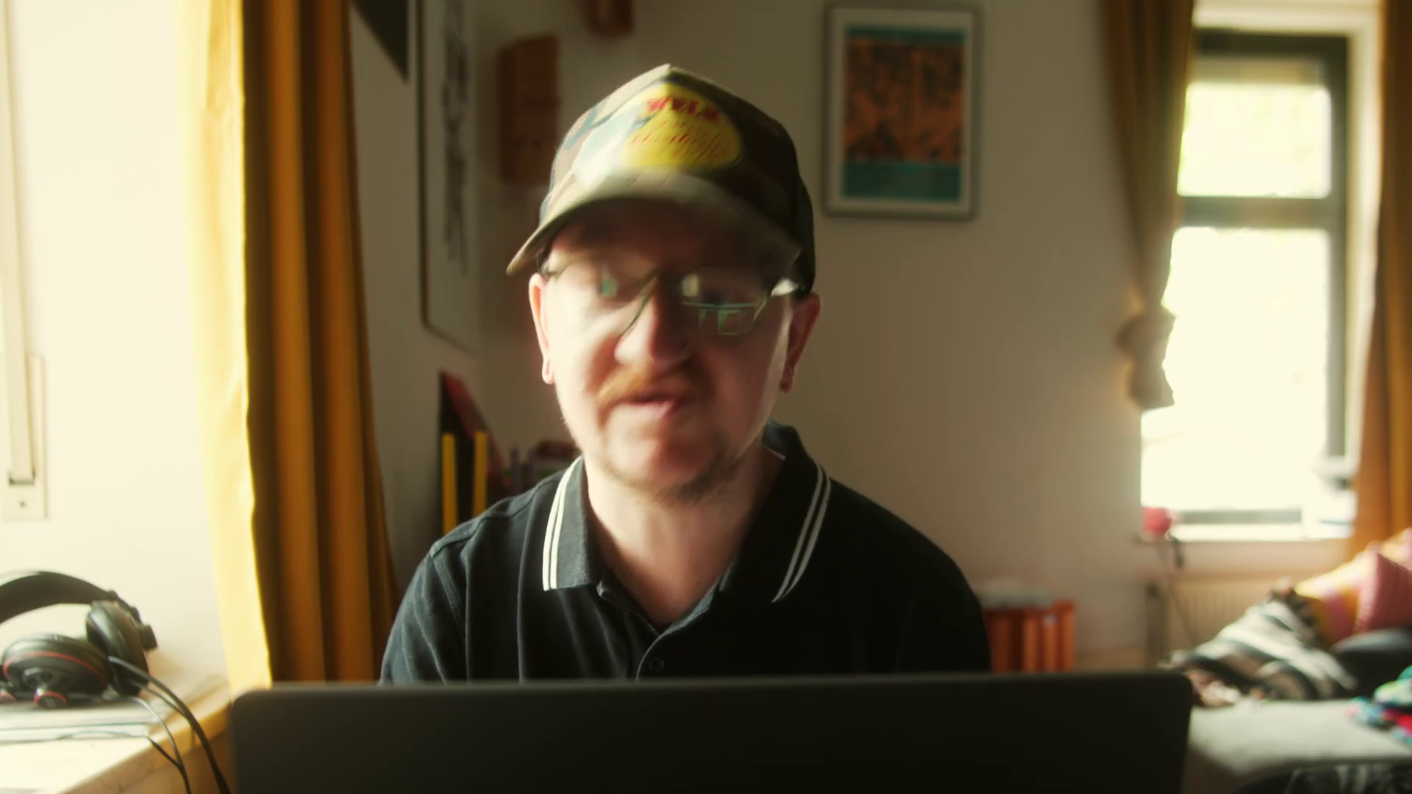
left_click_drag(1248, 607, 1159, 624)
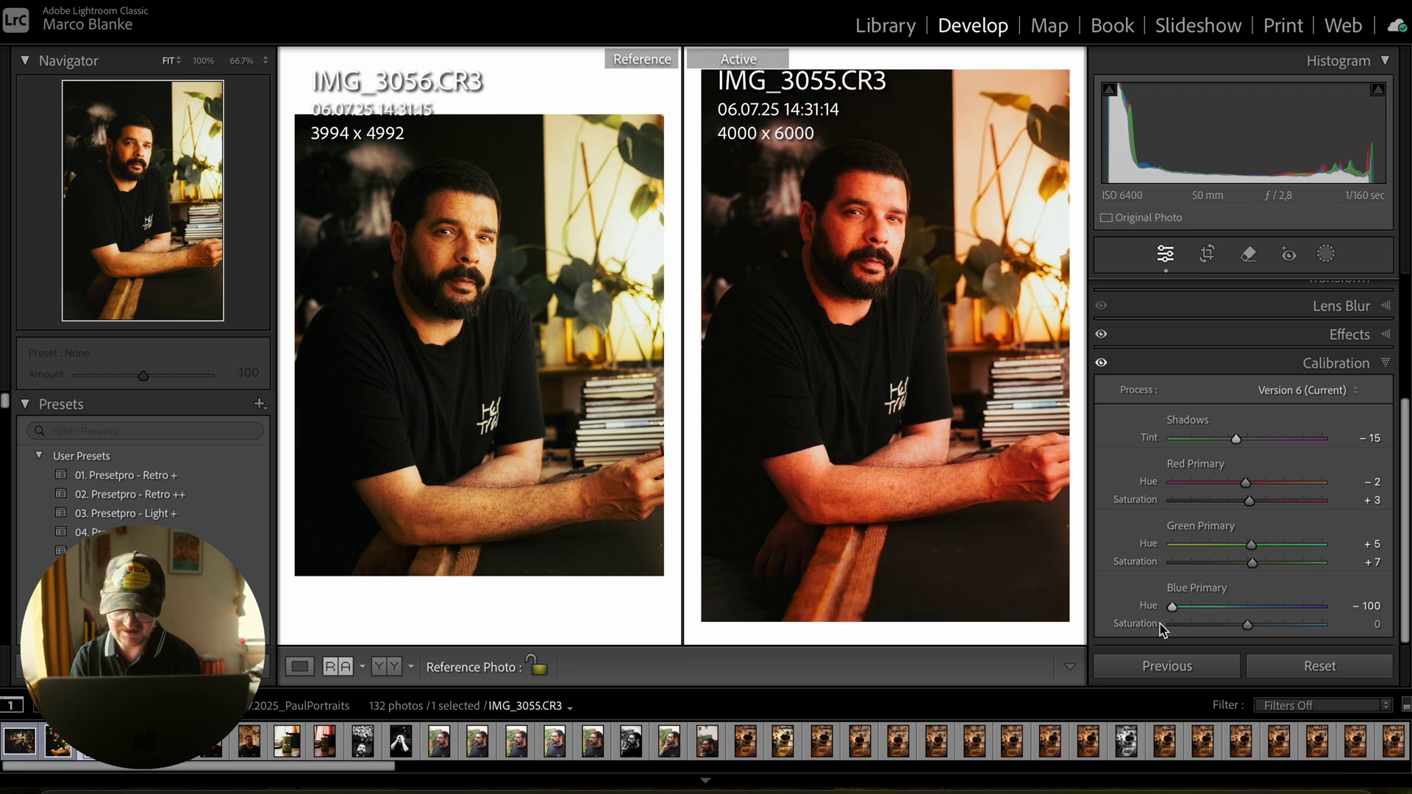
mouse_move(1248, 622)
left_mouse_down()
mouse_move(1358, 620)
mouse_move(1247, 624)
mouse_move(1250, 601)
left_mouse_up()
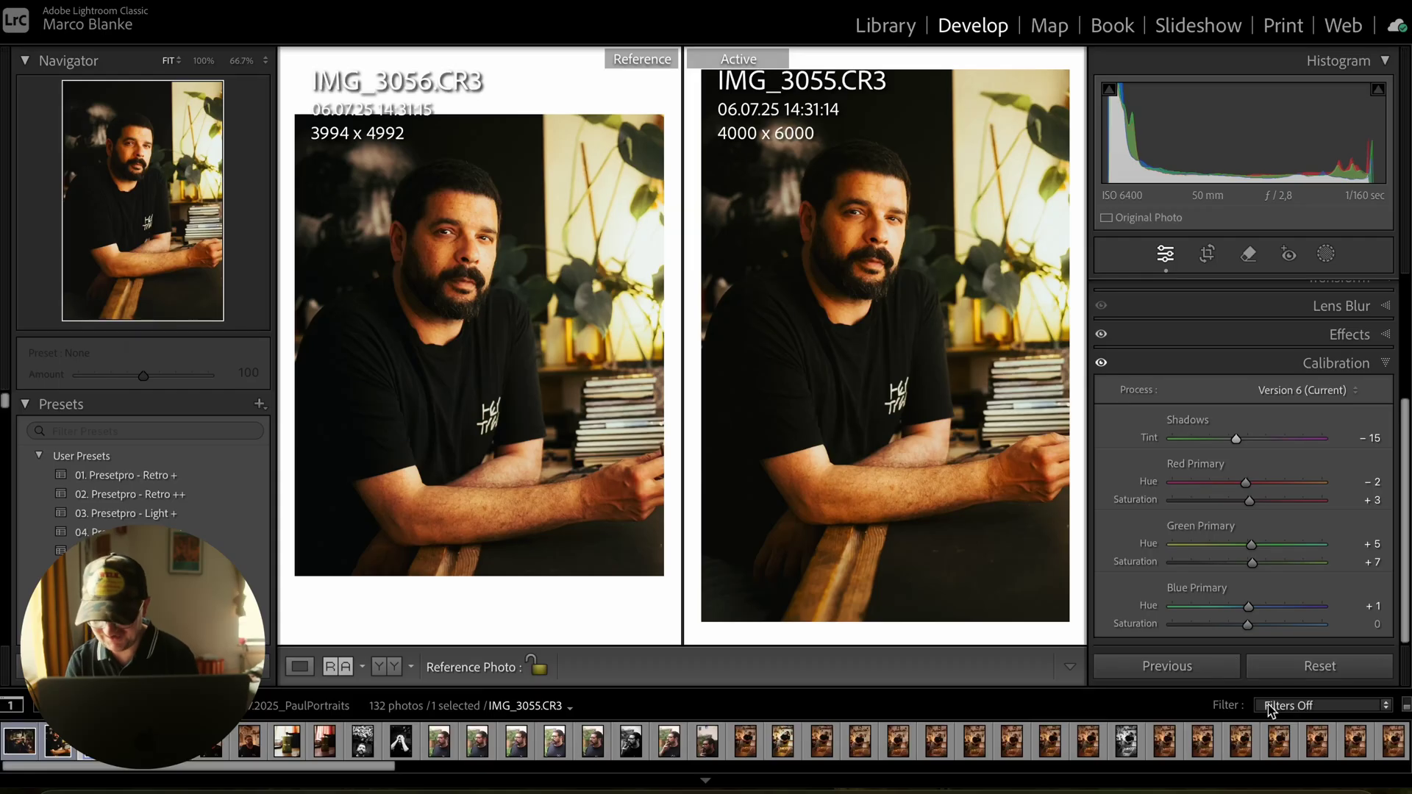
left_click_drag(1248, 624, 1321, 624)
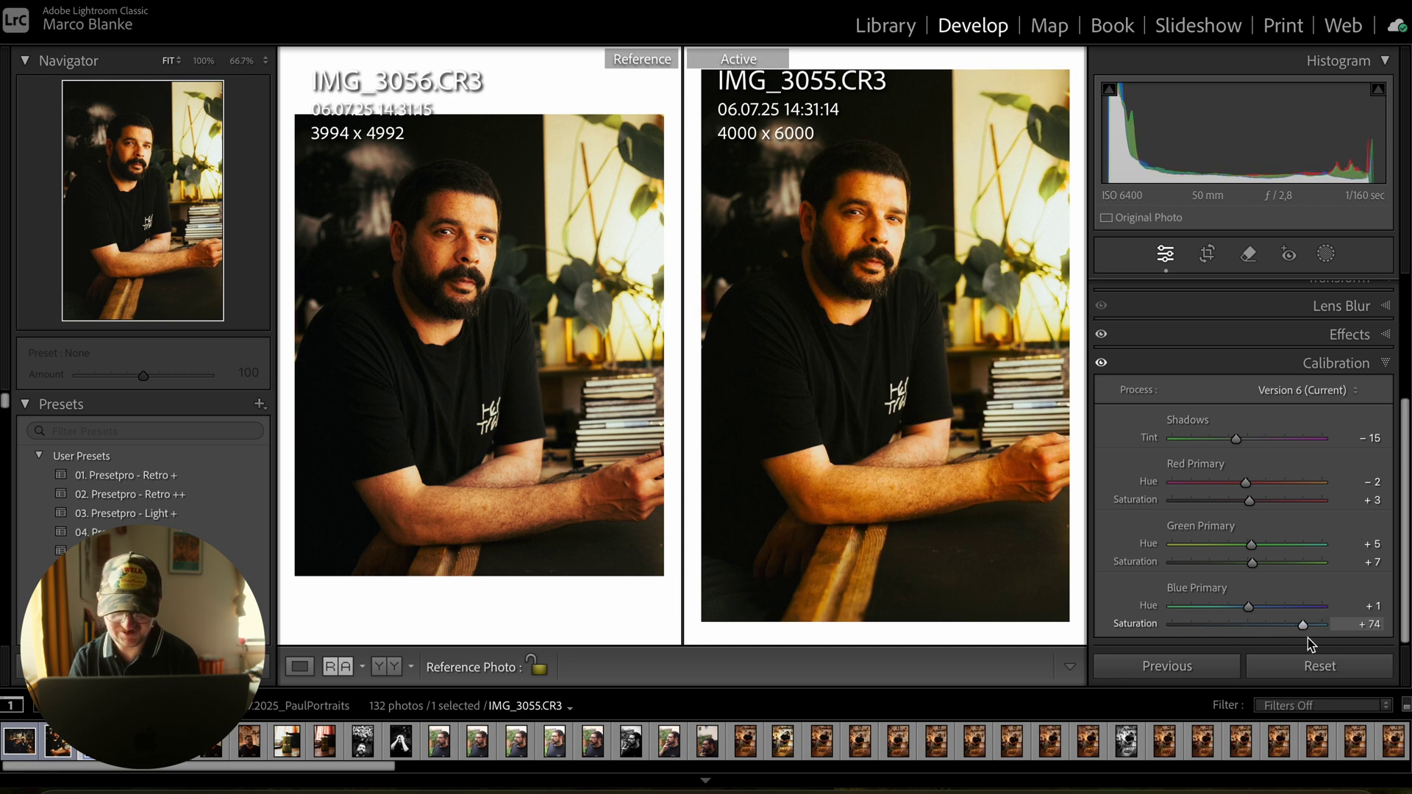
left_click_drag(1300, 636, 1330, 630)
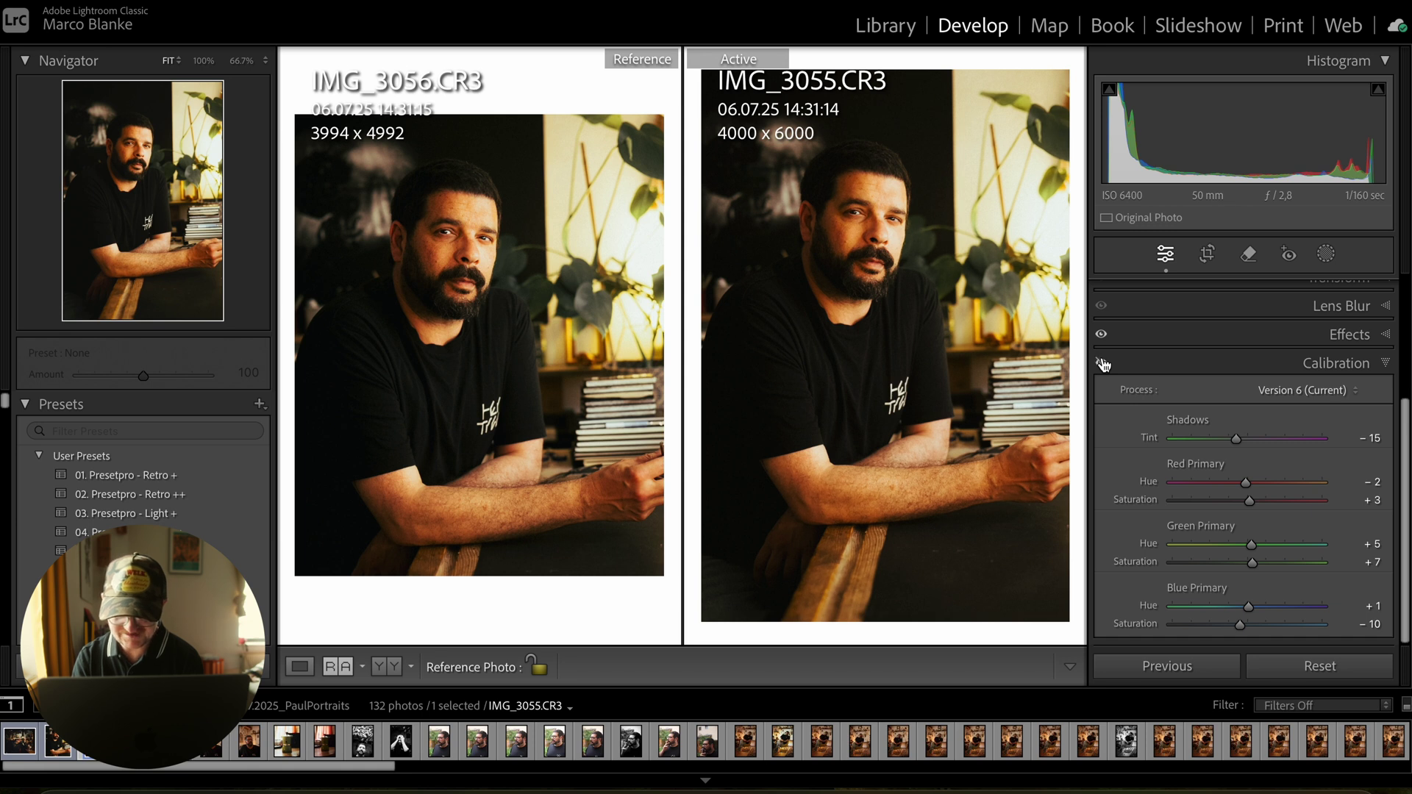
left_click(1181, 364)
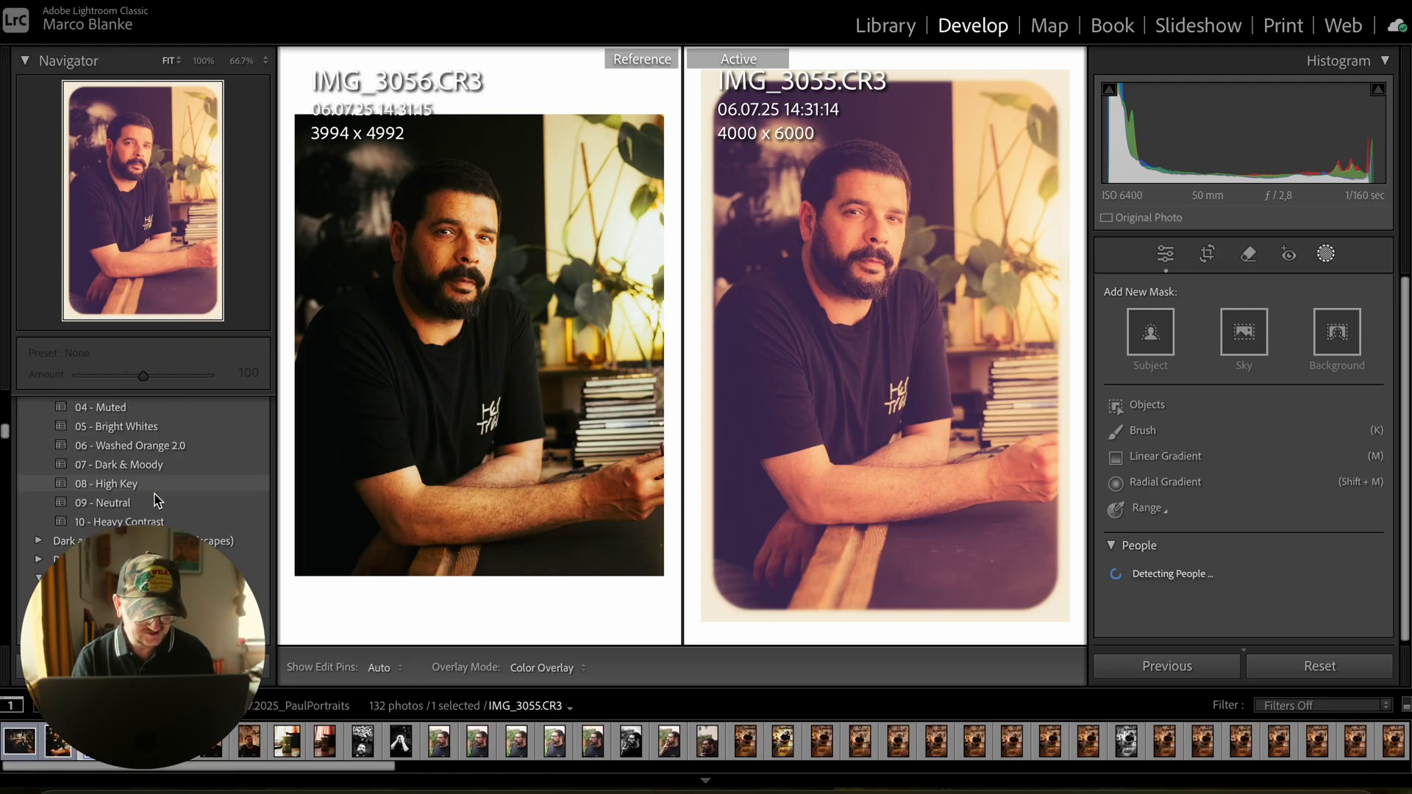
Apply the Gritty Portrait preset from the Adaptive: Portrait group to the photo.
scroll(157, 501, "down", 15)
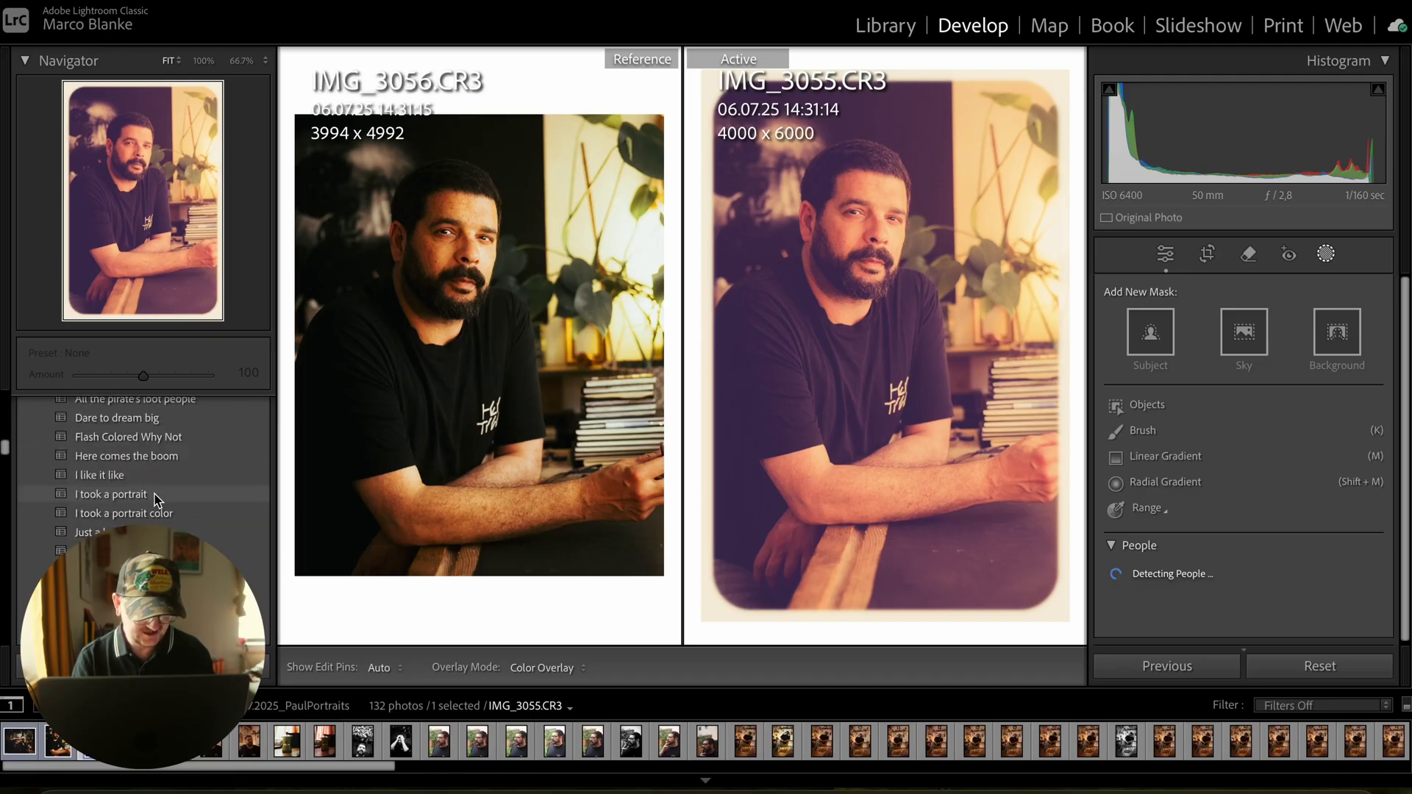
scroll(157, 501, "up", 4)
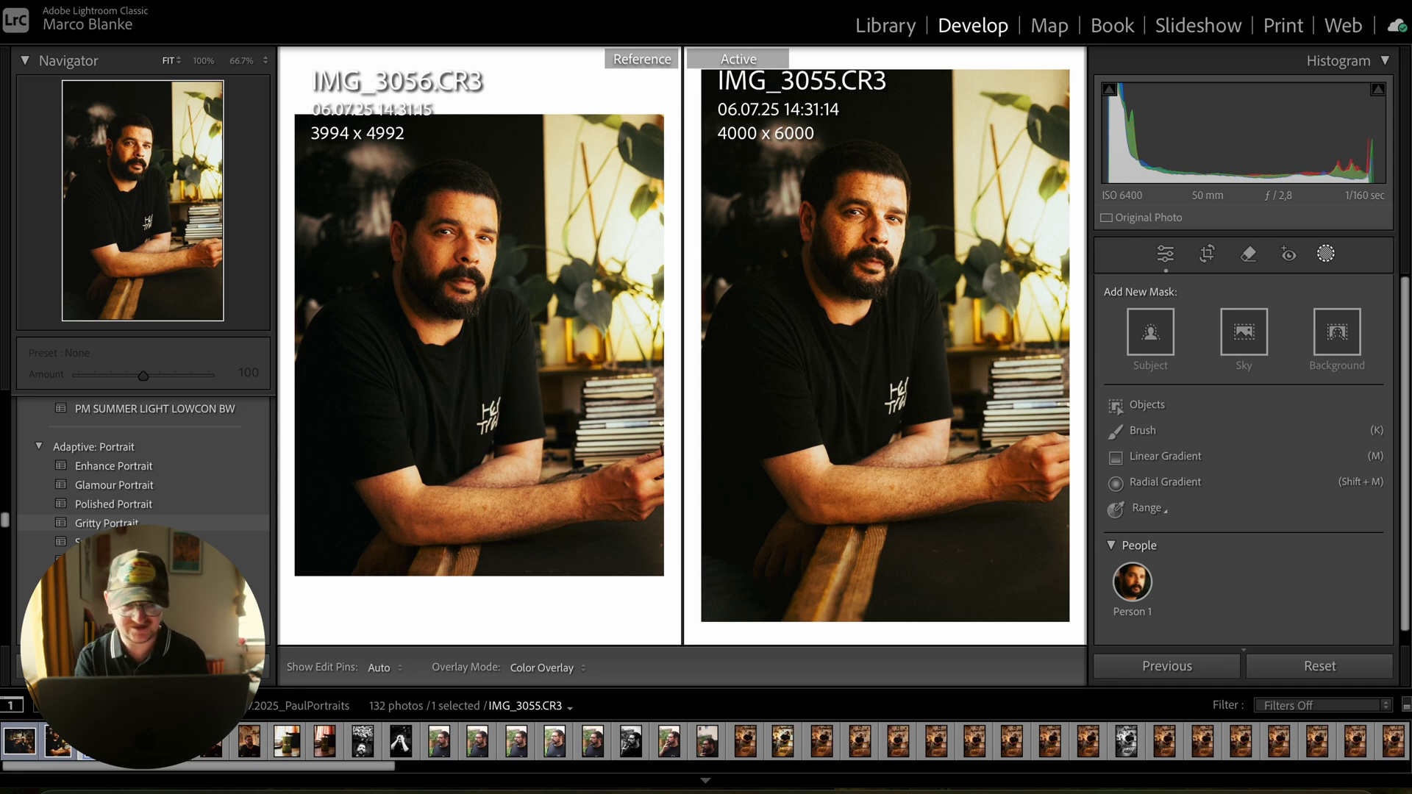
left_click(107, 523)
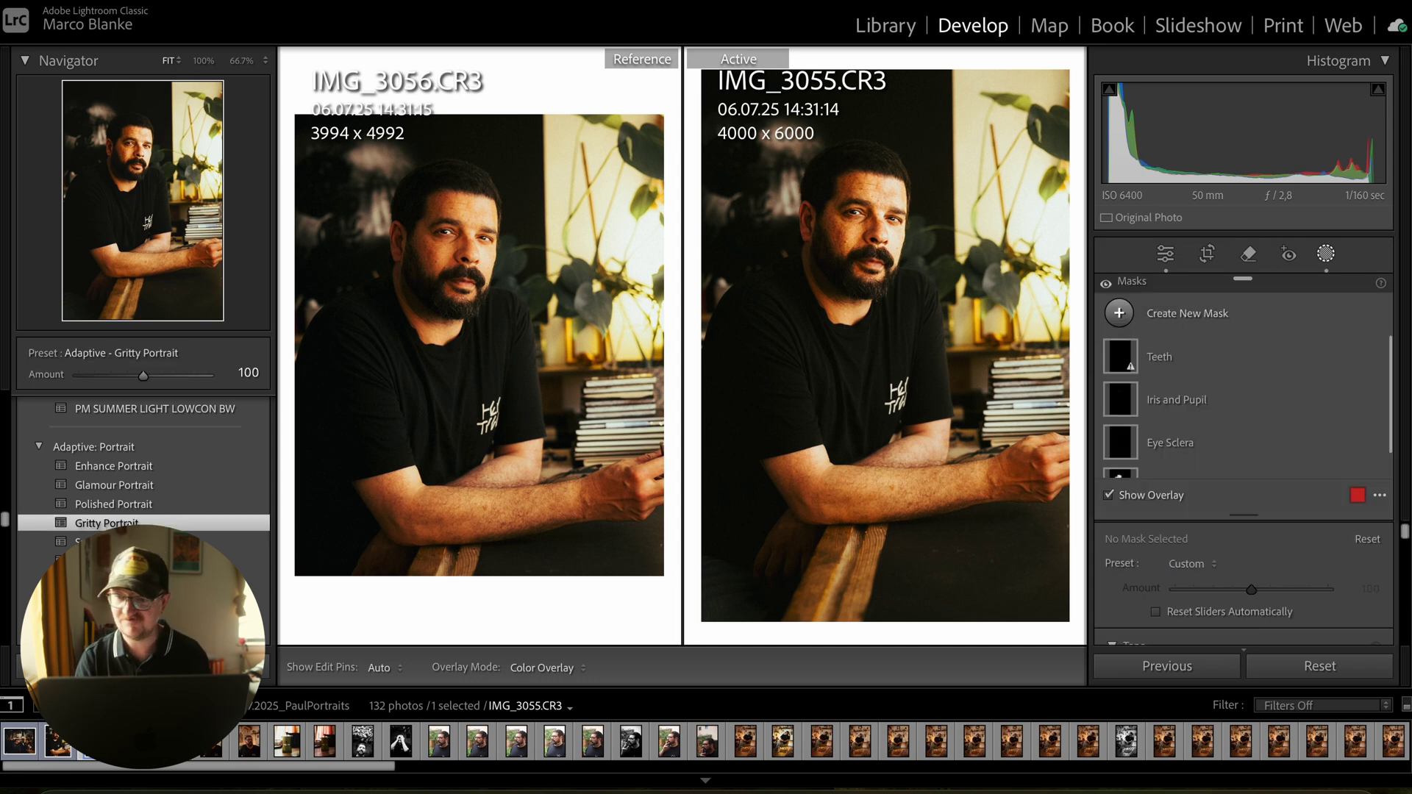
In the Facial Skin mask, set Texture to 30 and Clarity to −20.
left_click(1237, 450)
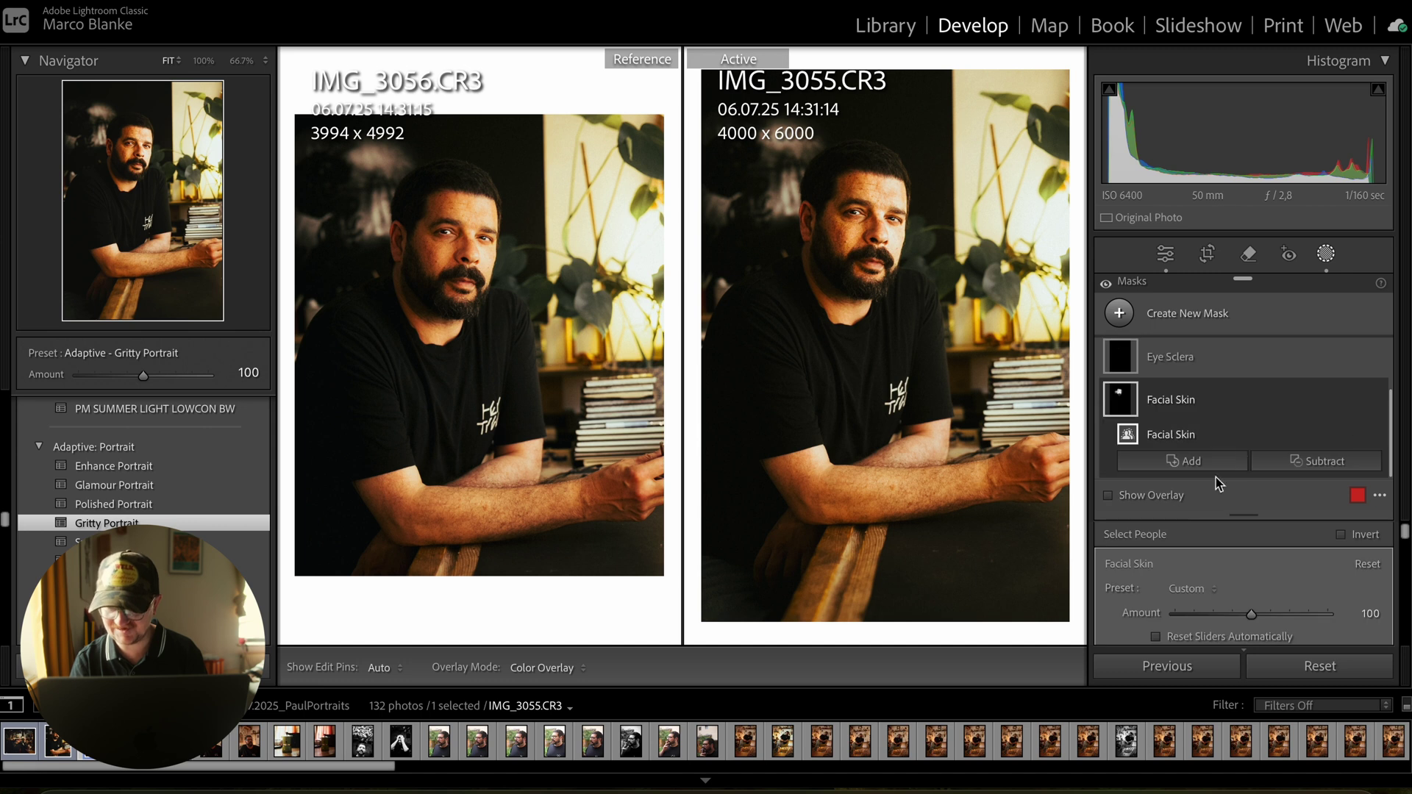
scroll(1165, 546, "down", 5)
scroll(1165, 546, "down", 10)
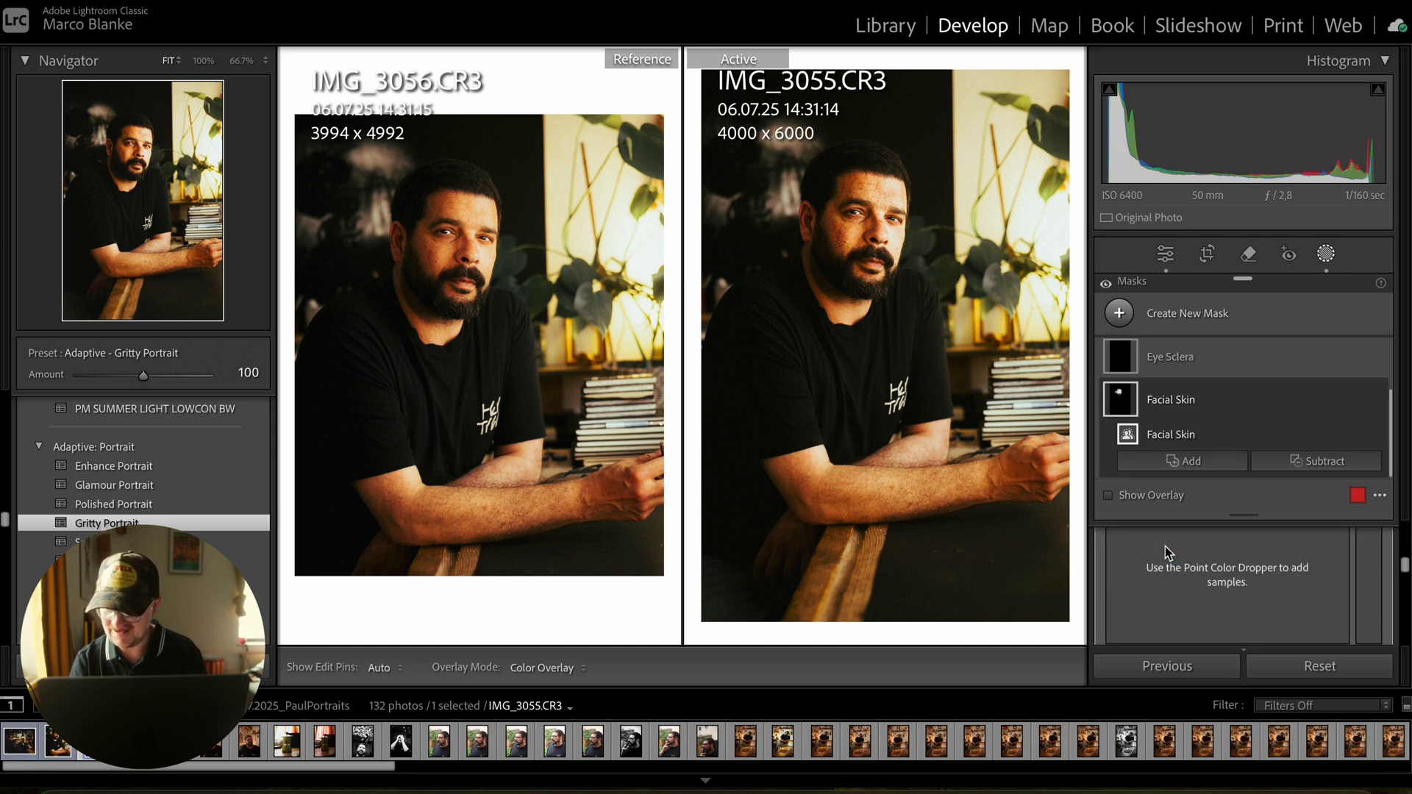
scroll(1165, 546, "down", 1)
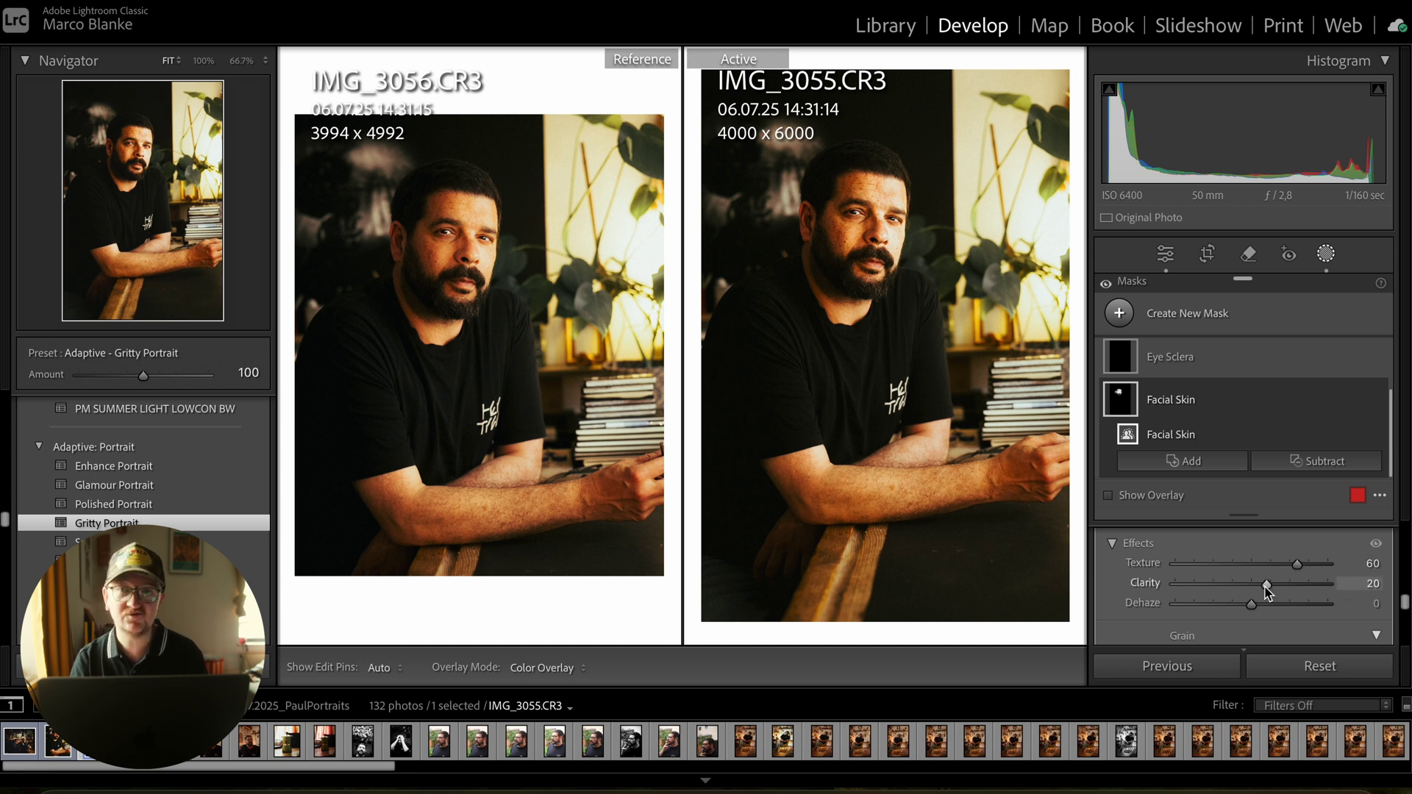
left_click(1234, 594)
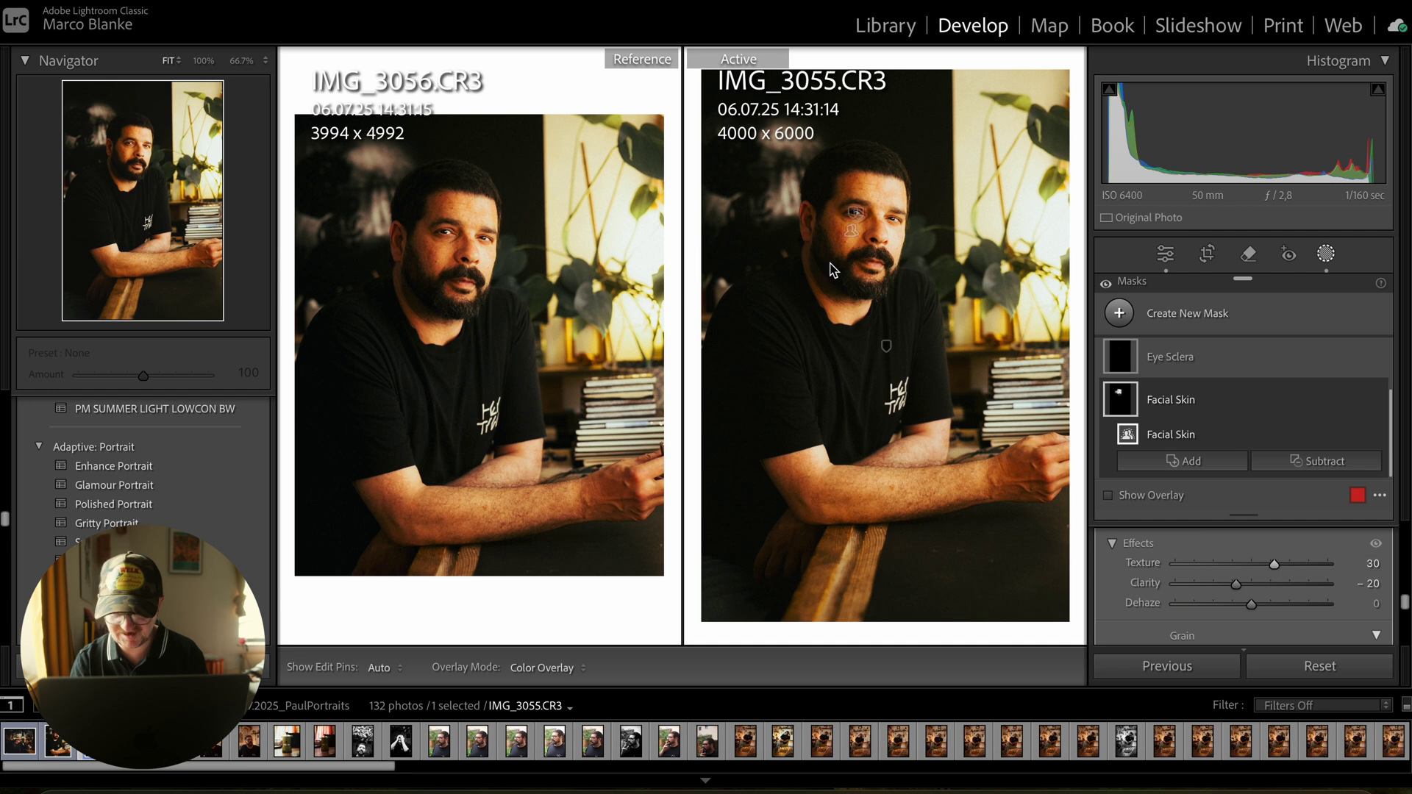
Compare the facial skin up close in the active and reference photos, and with the Facial Skin mask on and off.
left_click(855, 233)
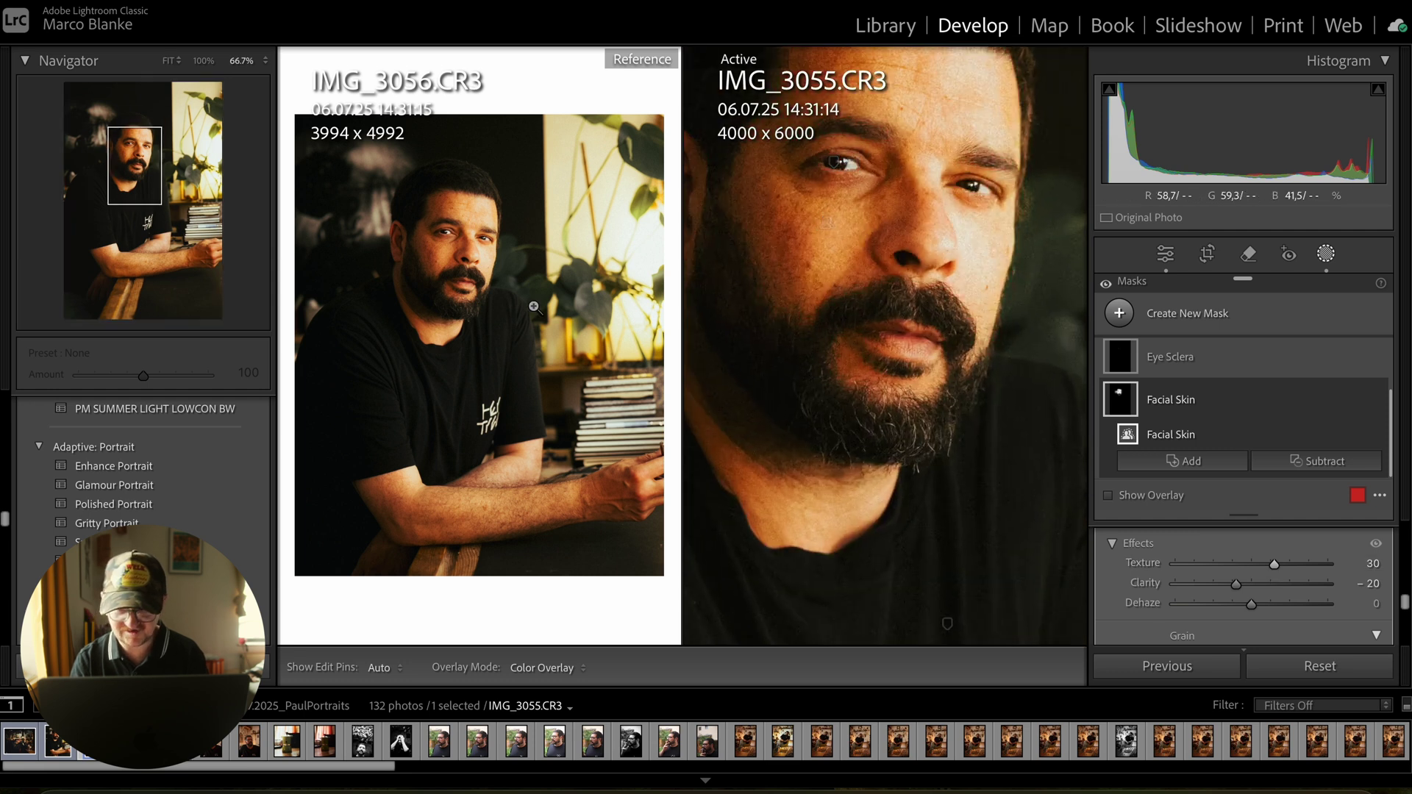
left_click(438, 264)
left_click_drag(458, 263, 460, 284)
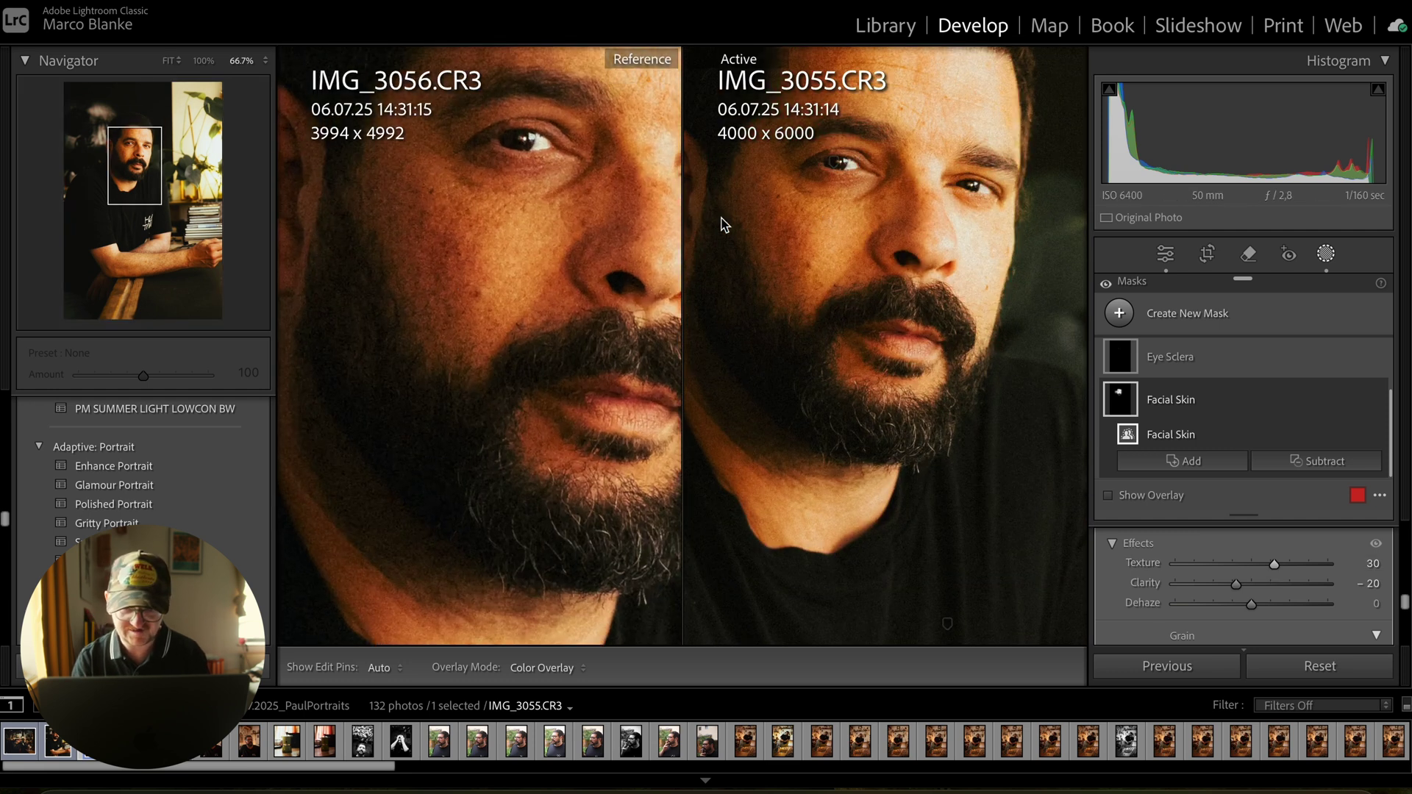
left_click(548, 292)
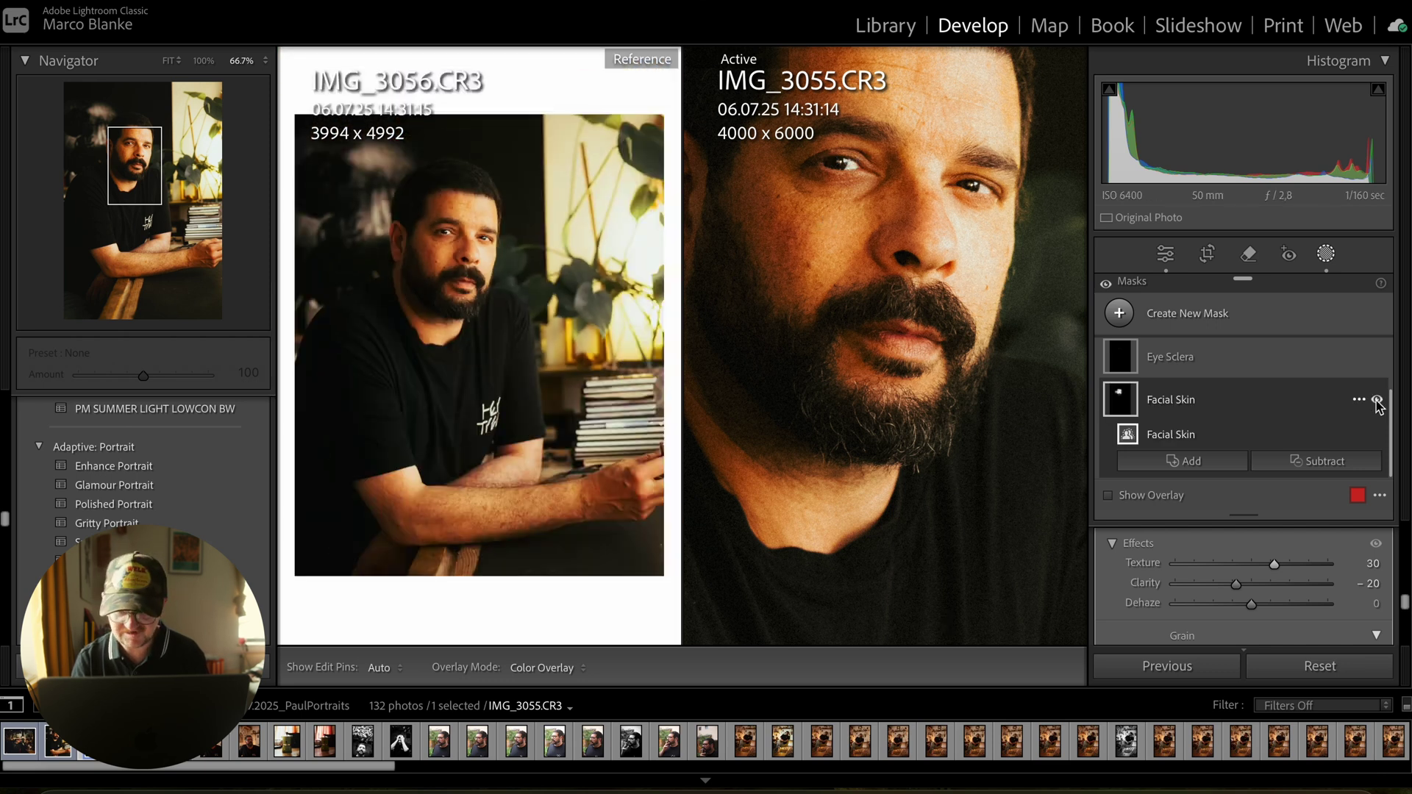
left_click(1377, 401)
left_click(1378, 401)
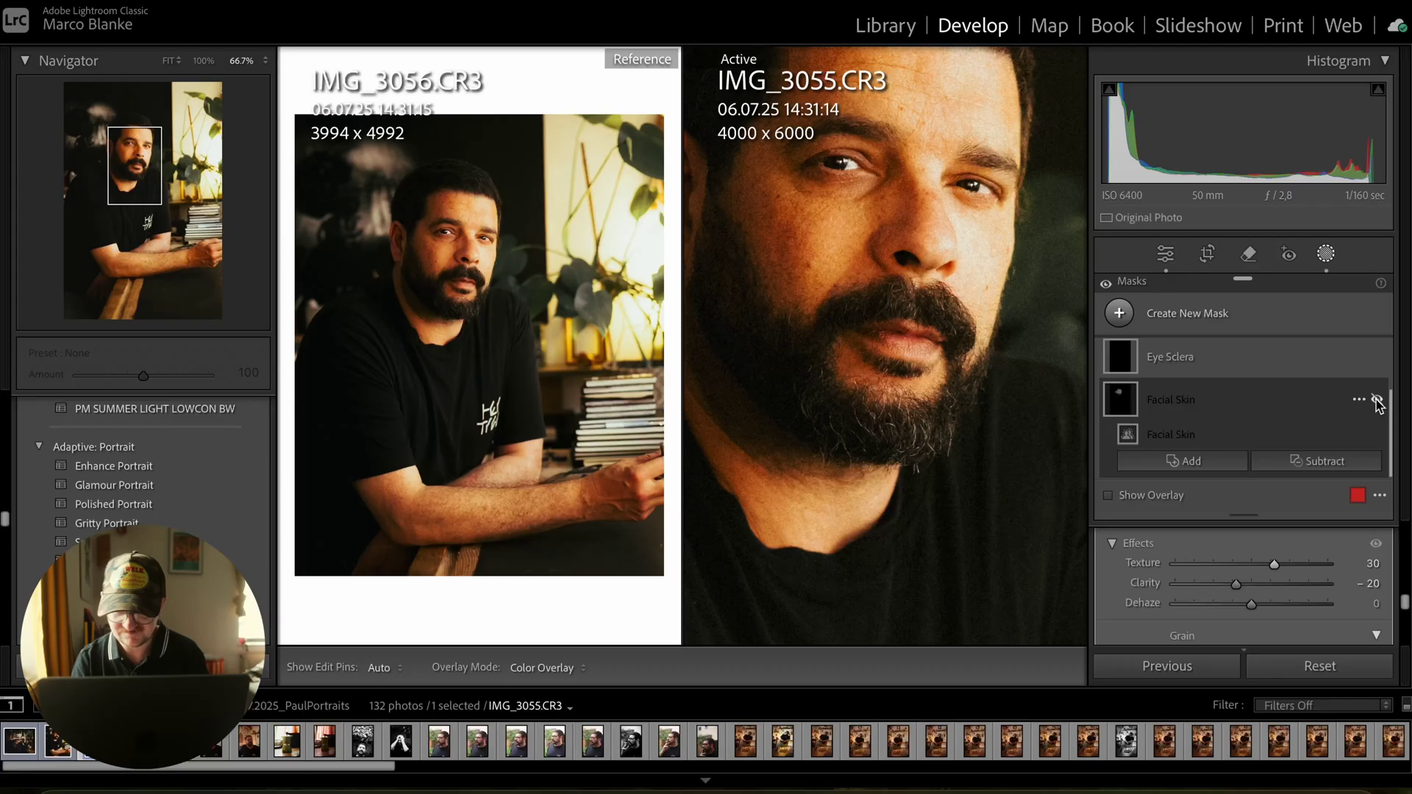
left_click(1377, 401)
left_click(1378, 401)
left_click(1378, 401)
left_click(1378, 400)
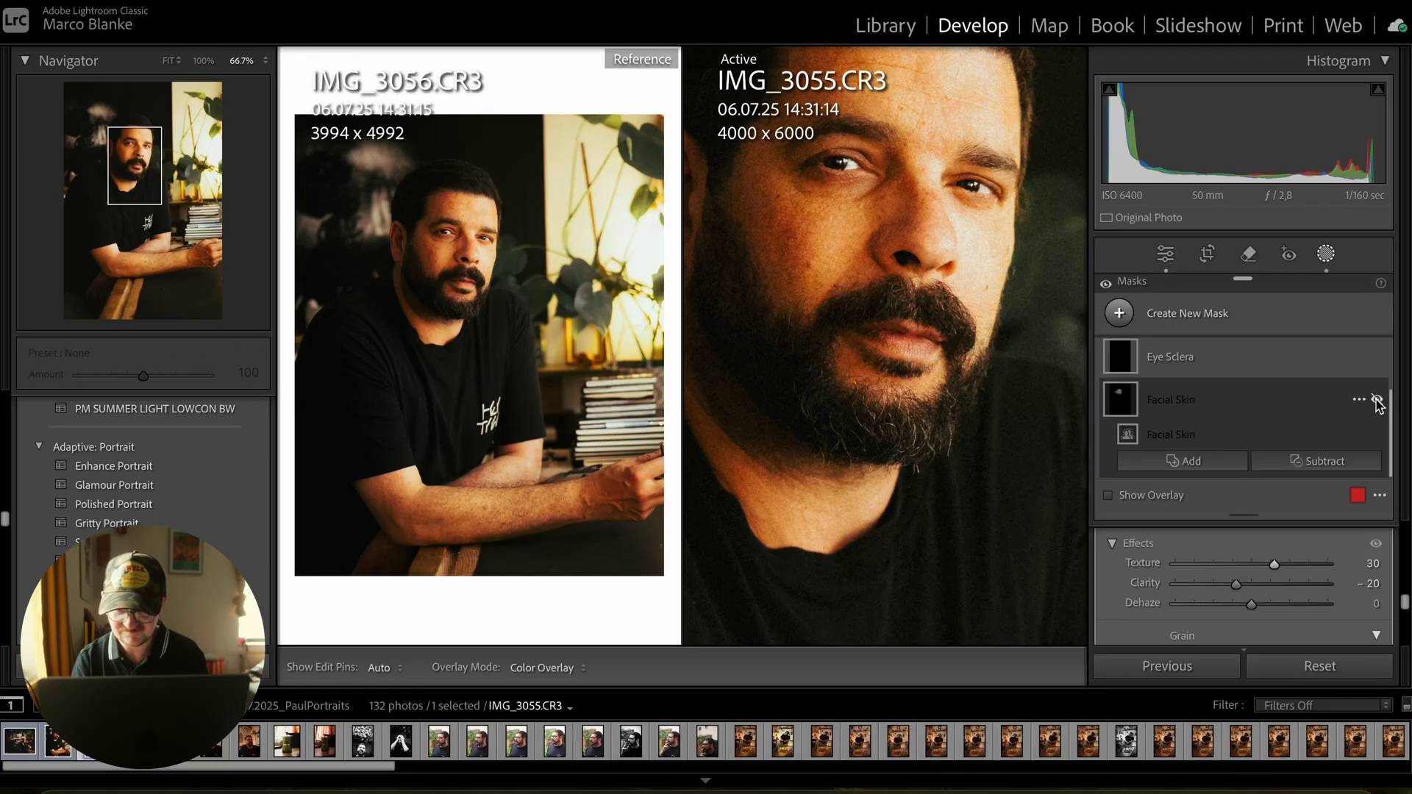
Restore the Facial Skin mask and compare the eyes with the Iris and Pupil and Eye Sclera masks on and off.
left_click(1378, 401)
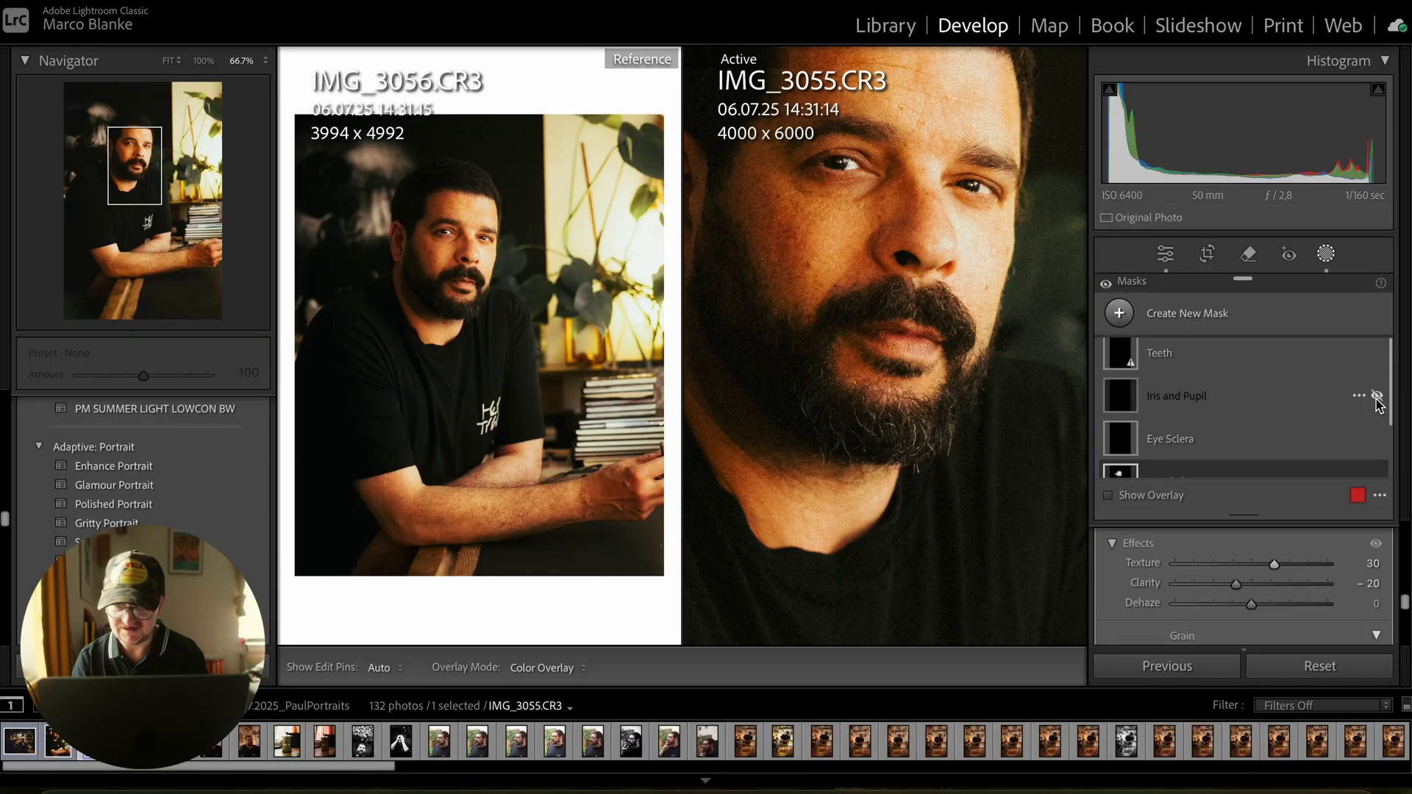
left_click(1377, 401)
left_click(1377, 401)
left_click(1377, 401)
left_click(1378, 400)
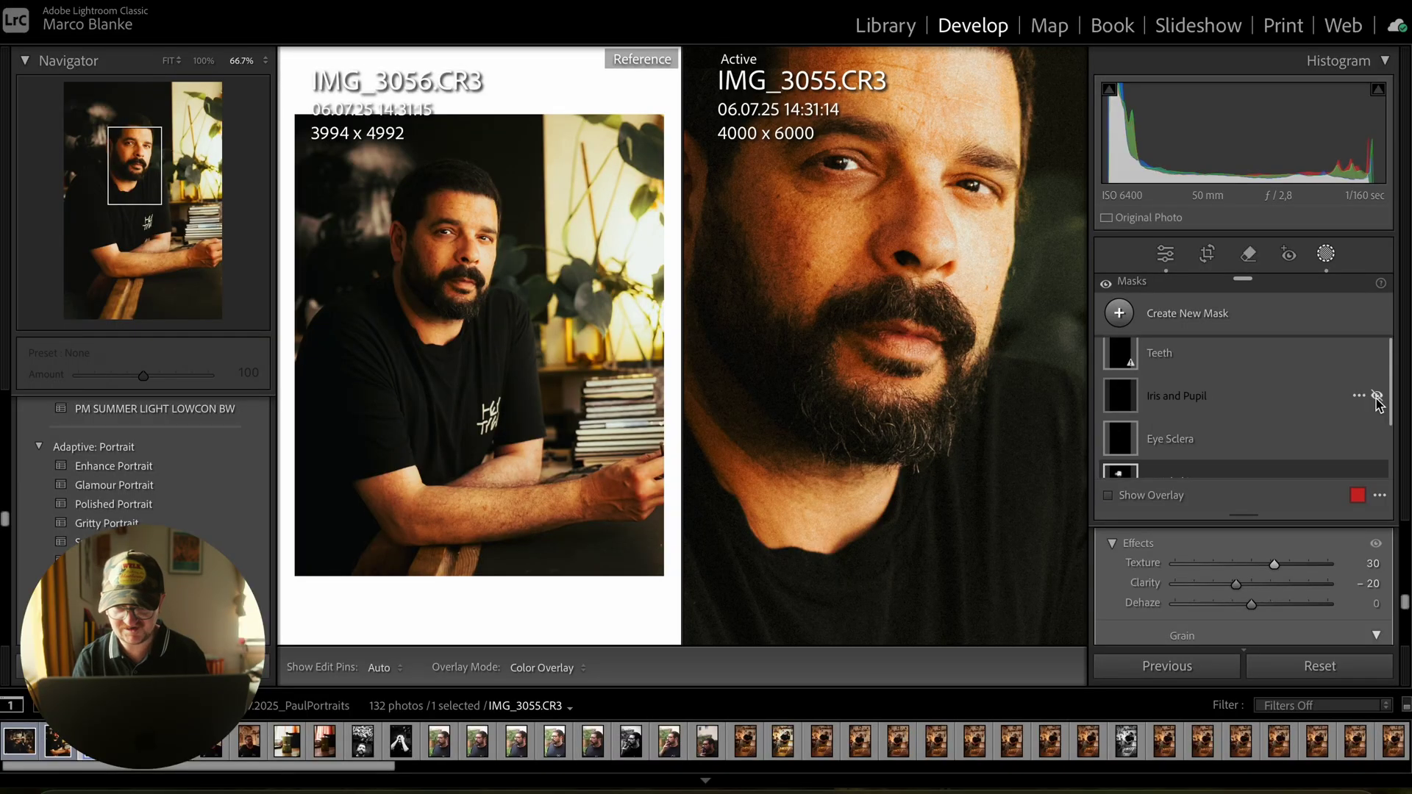
left_click(1378, 401)
scroll(1378, 405, "down", 2)
left_click(1377, 412)
left_click(1378, 412)
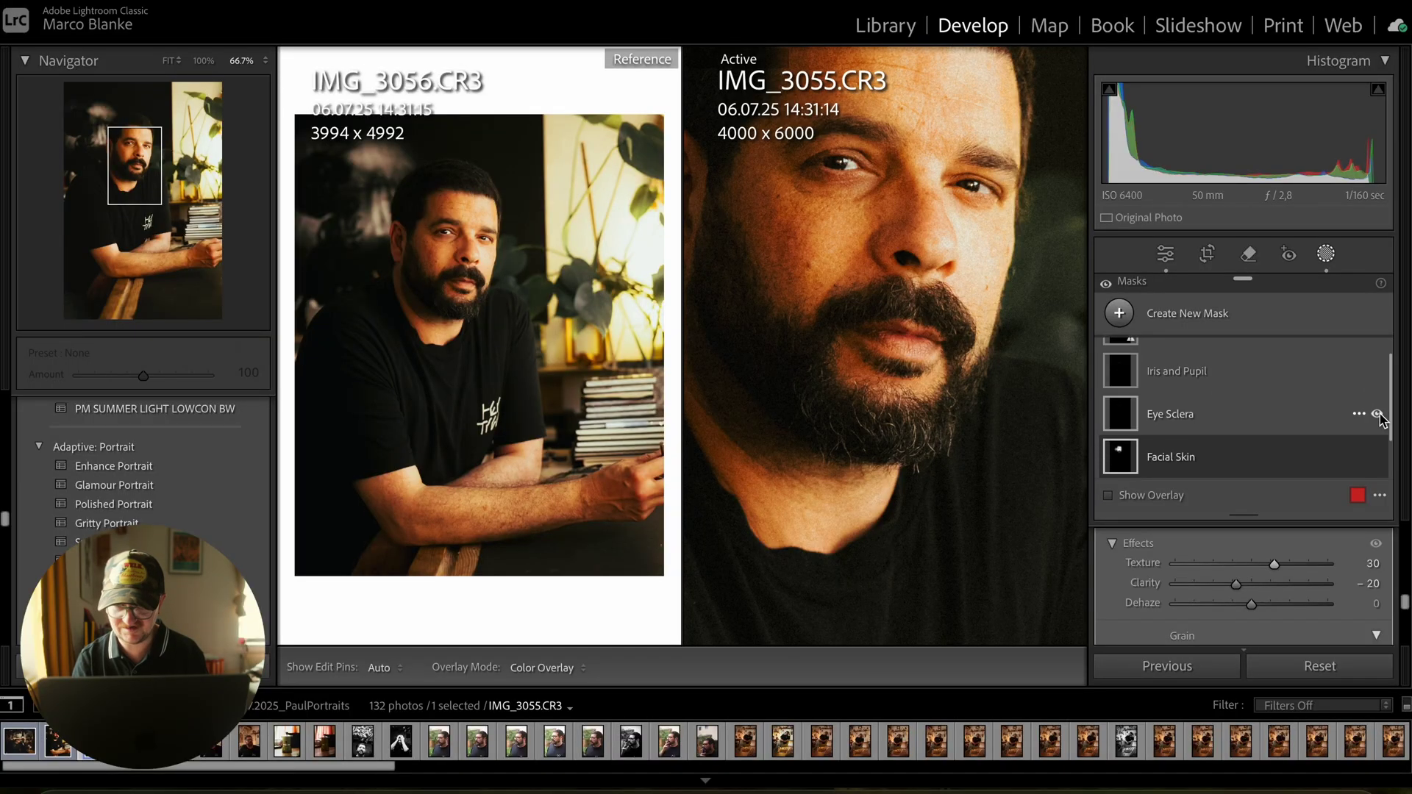
left_click(1378, 412)
left_click(1378, 414)
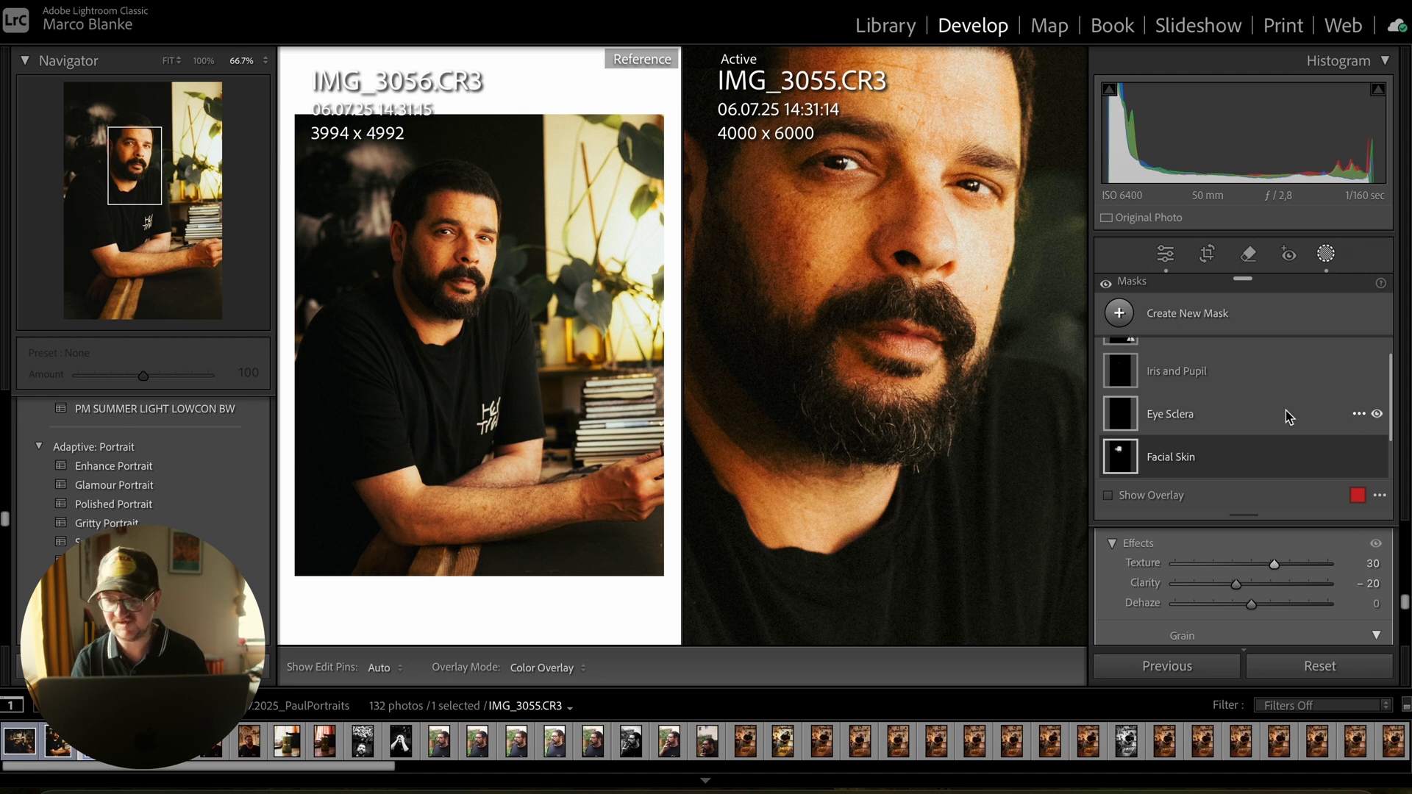
In the Eye Sclera mask, set Exposure to 0,30.
scroll(1285, 410, "up", 1)
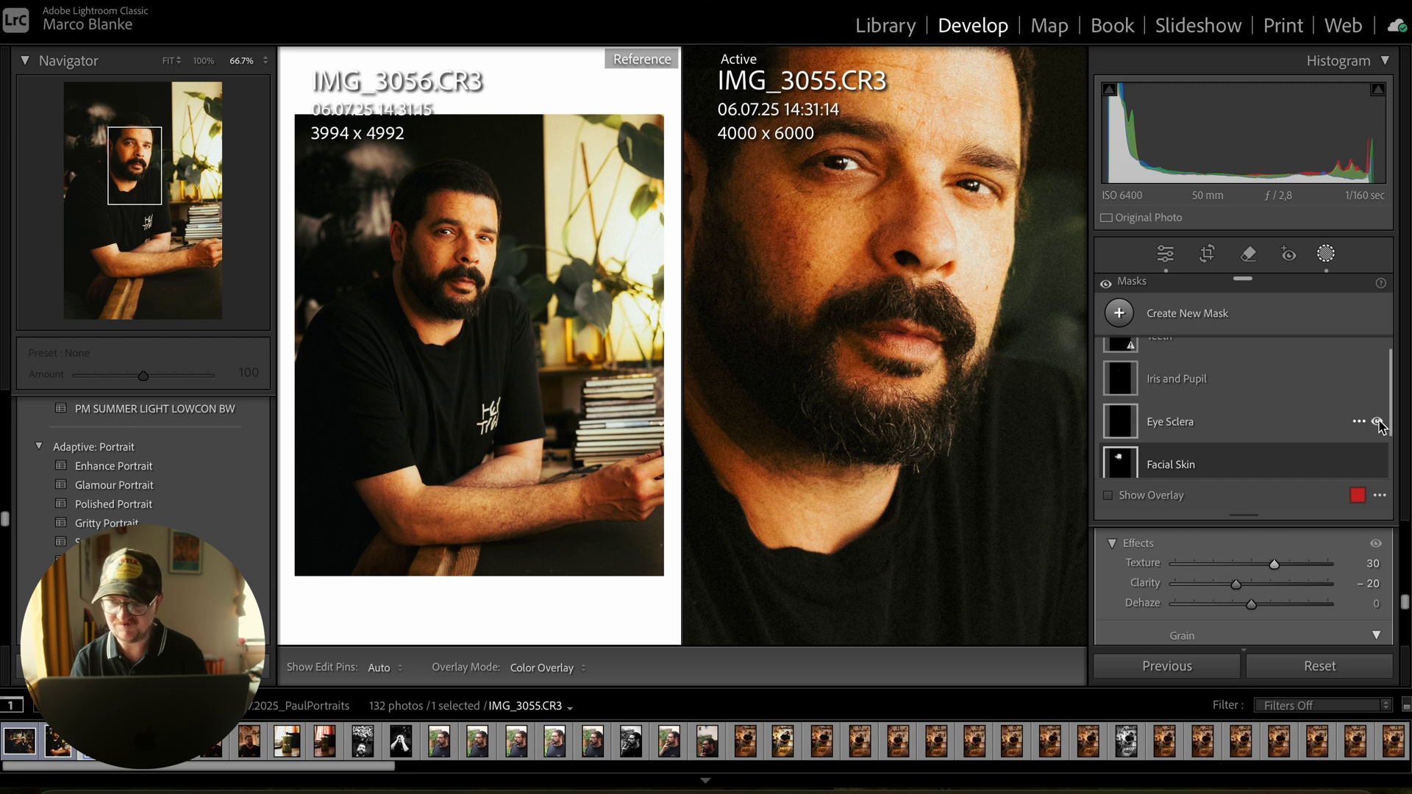
left_click(1307, 427)
scroll(1301, 553, "down", 5)
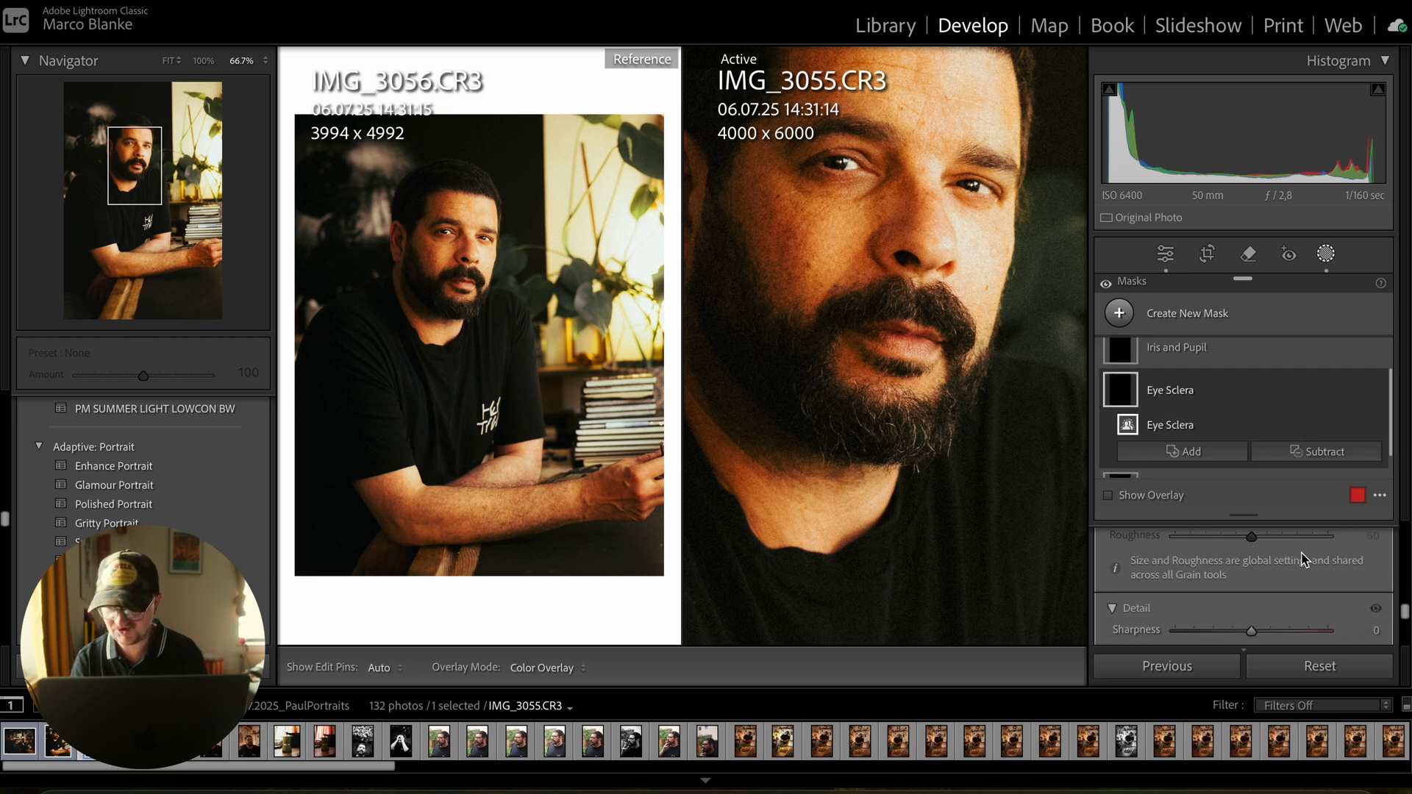
scroll(1301, 558, "up", 6)
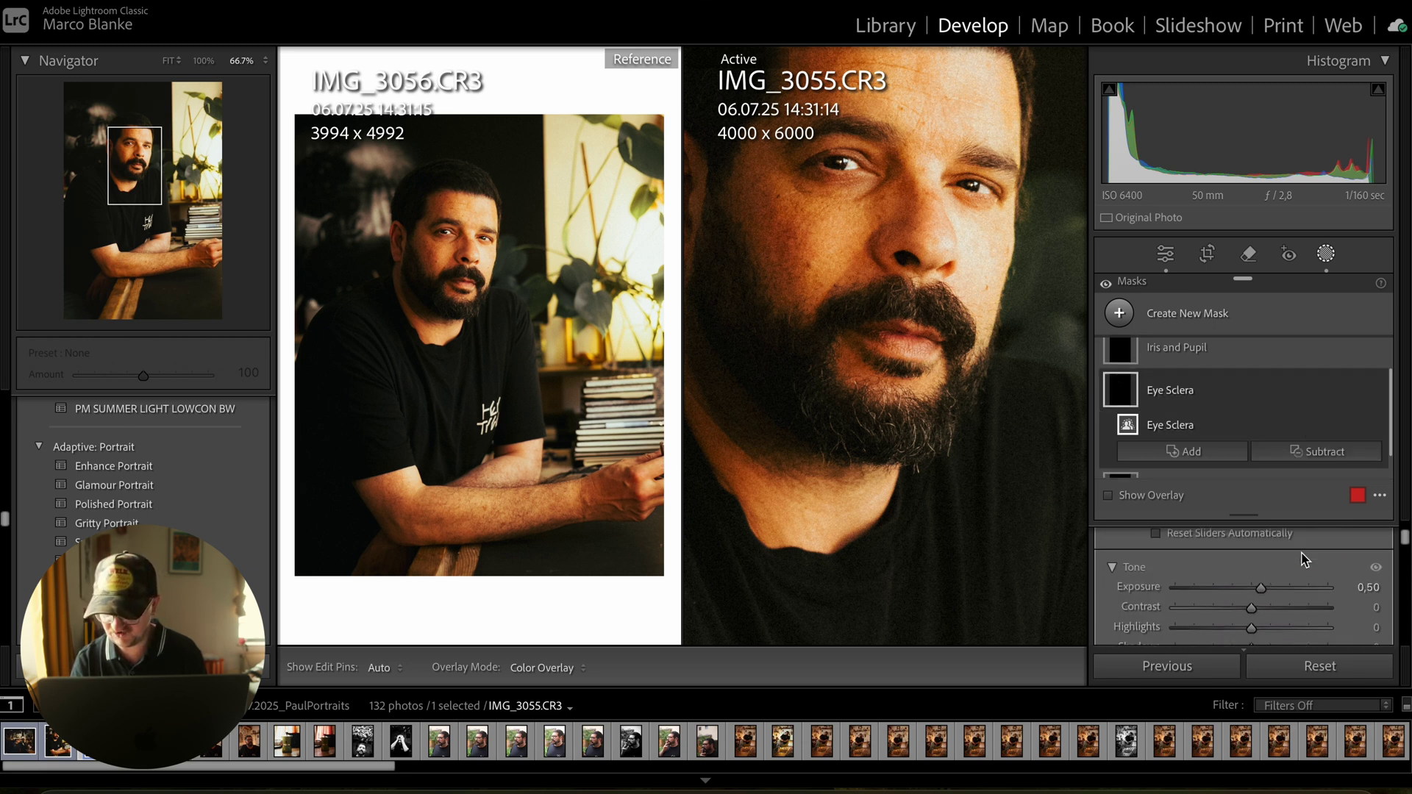
left_click(1365, 588)
type("0,2")
key("Return")
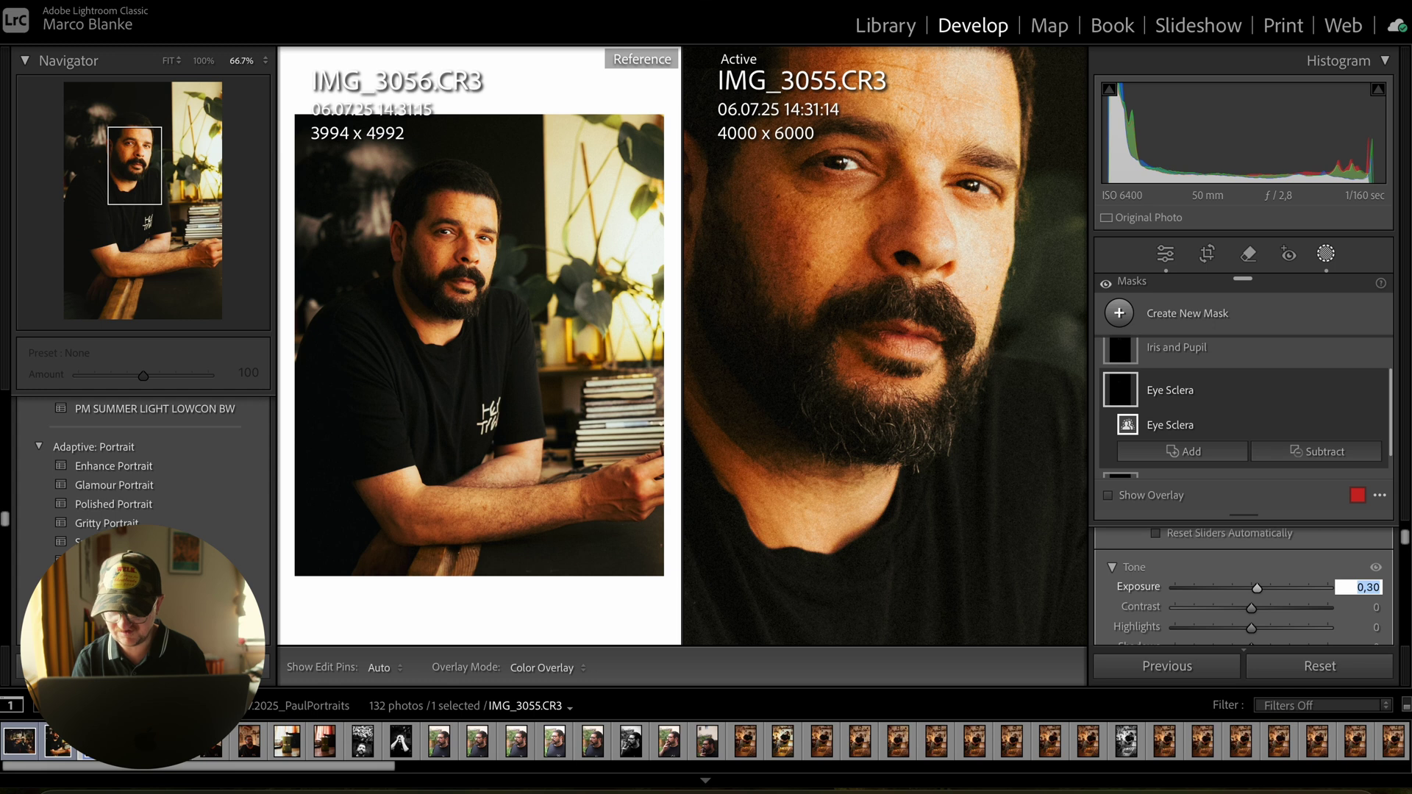
Exit masking and zoom in on the reference photo's face to compare the eyes with the active photo.
left_click(1326, 256)
left_click(479, 242)
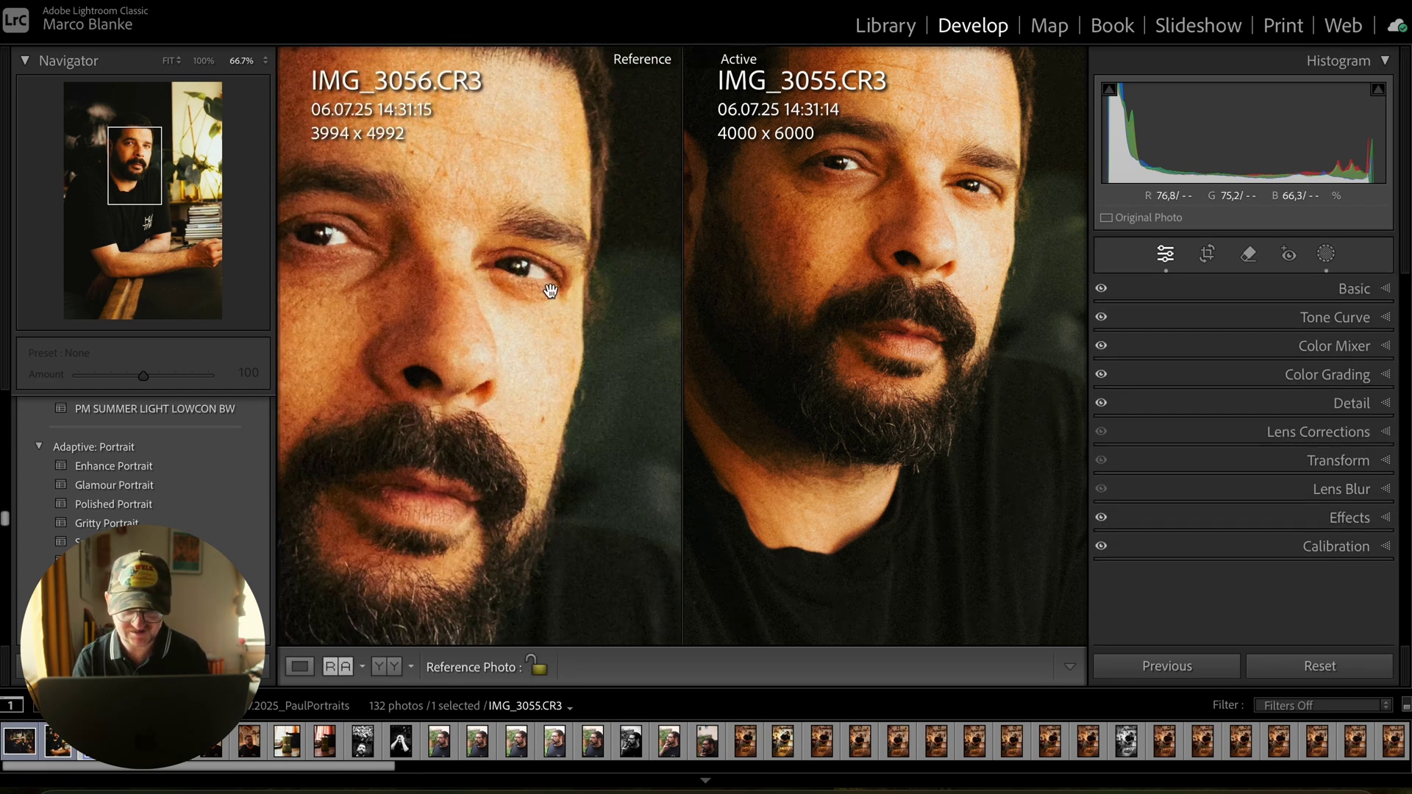